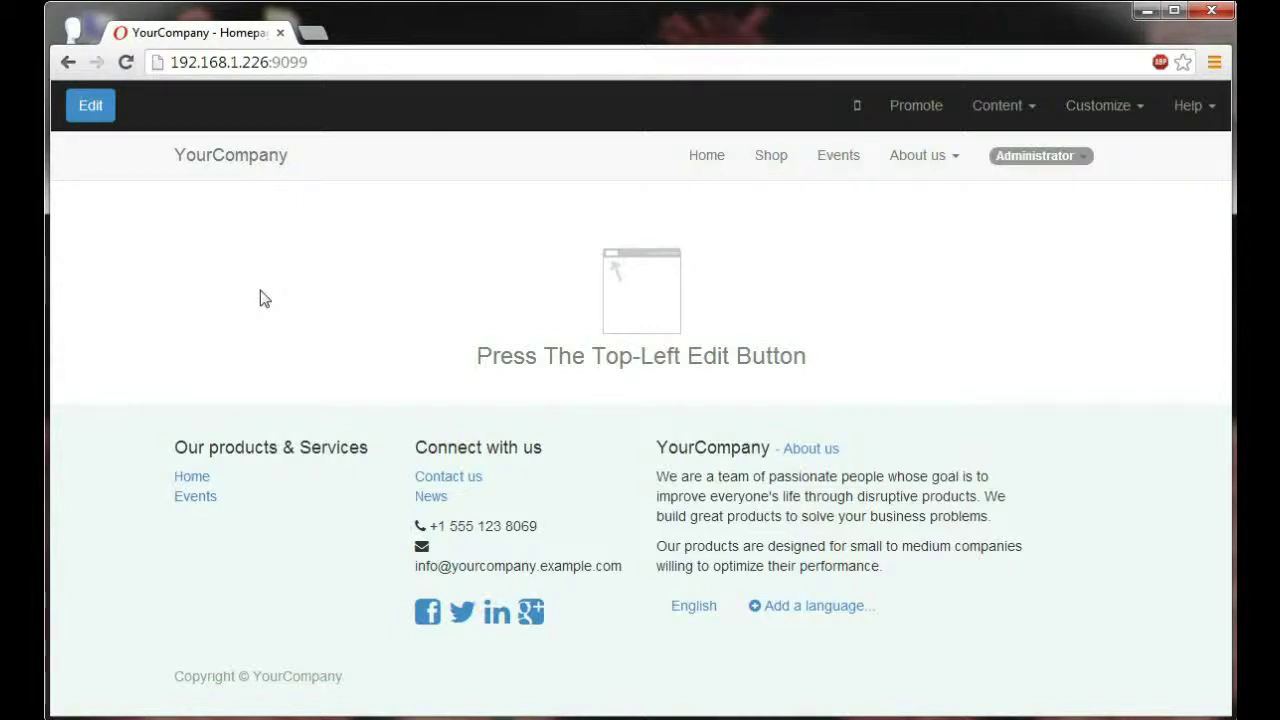
# Open the homepage for editing and replace the footer's first company description paragraph with "Your Premium Apple Reseller".
pyautogui.click(99, 113)
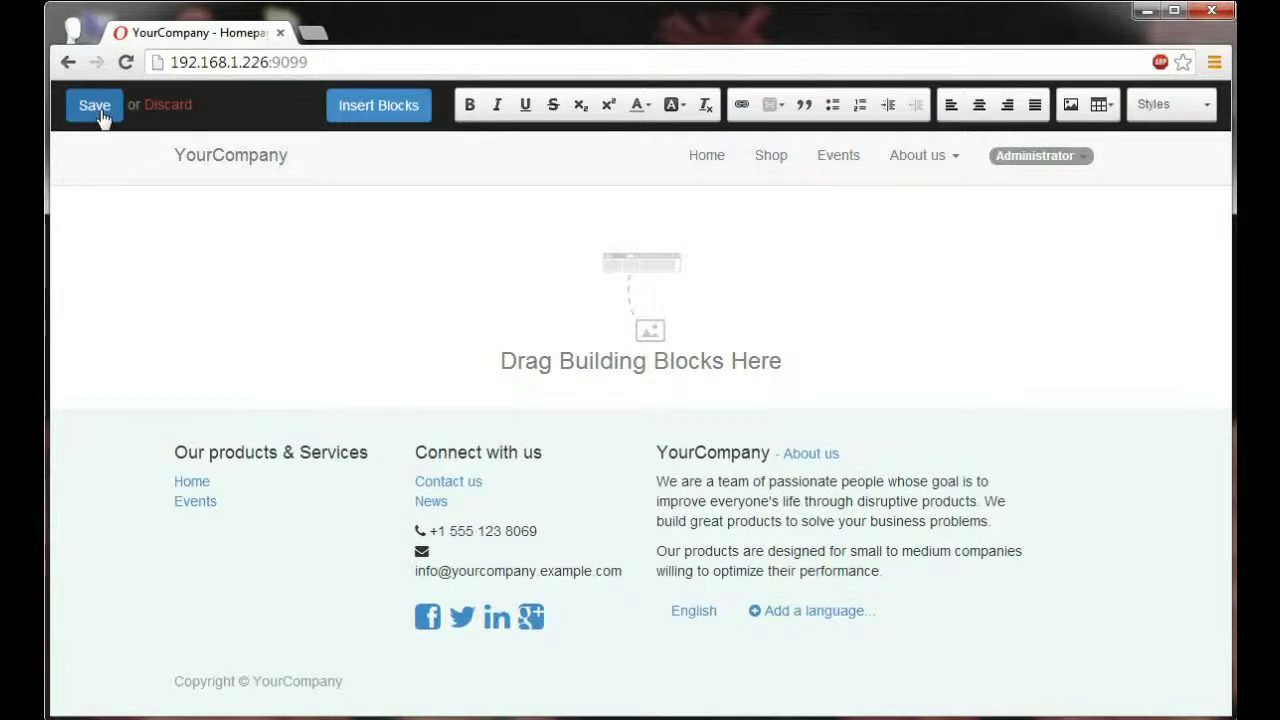
pyautogui.doubleClick(729, 497)
pyautogui.moveTo(989, 527); pyautogui.dragTo(657, 481)
pyautogui.press('BackSpace')
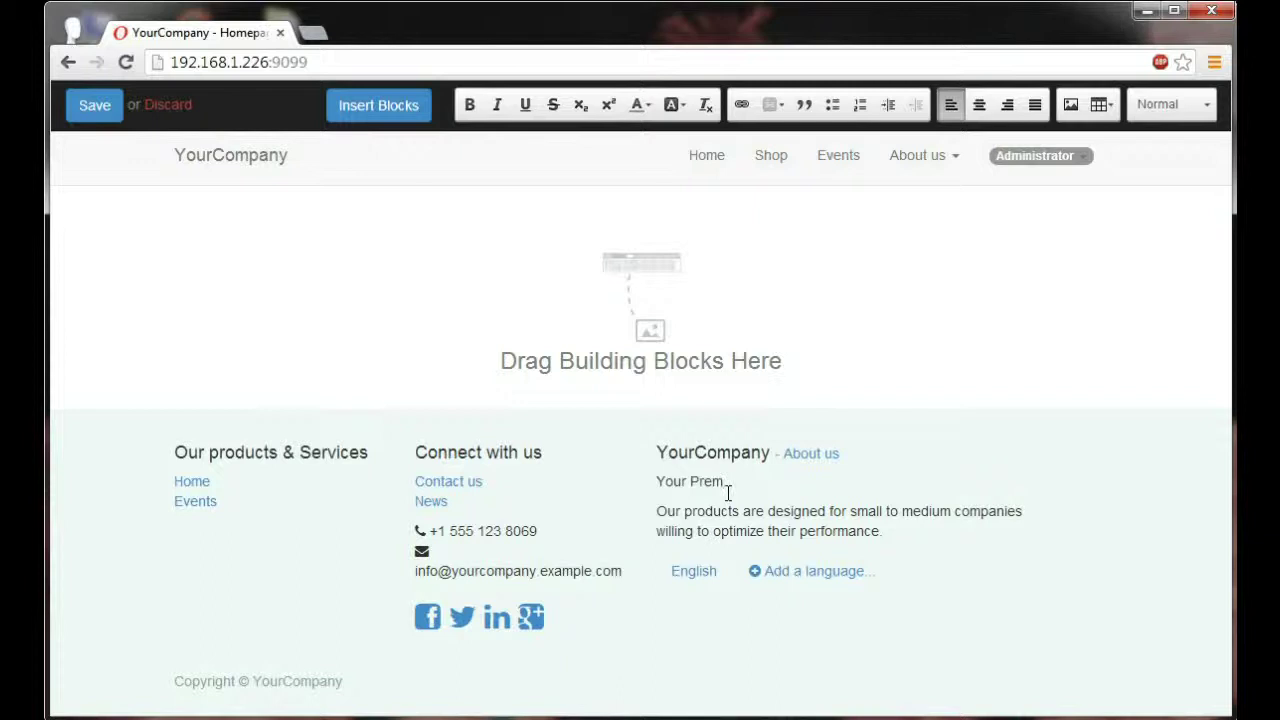
pyautogui.write('Your Premium Apple Reseller')
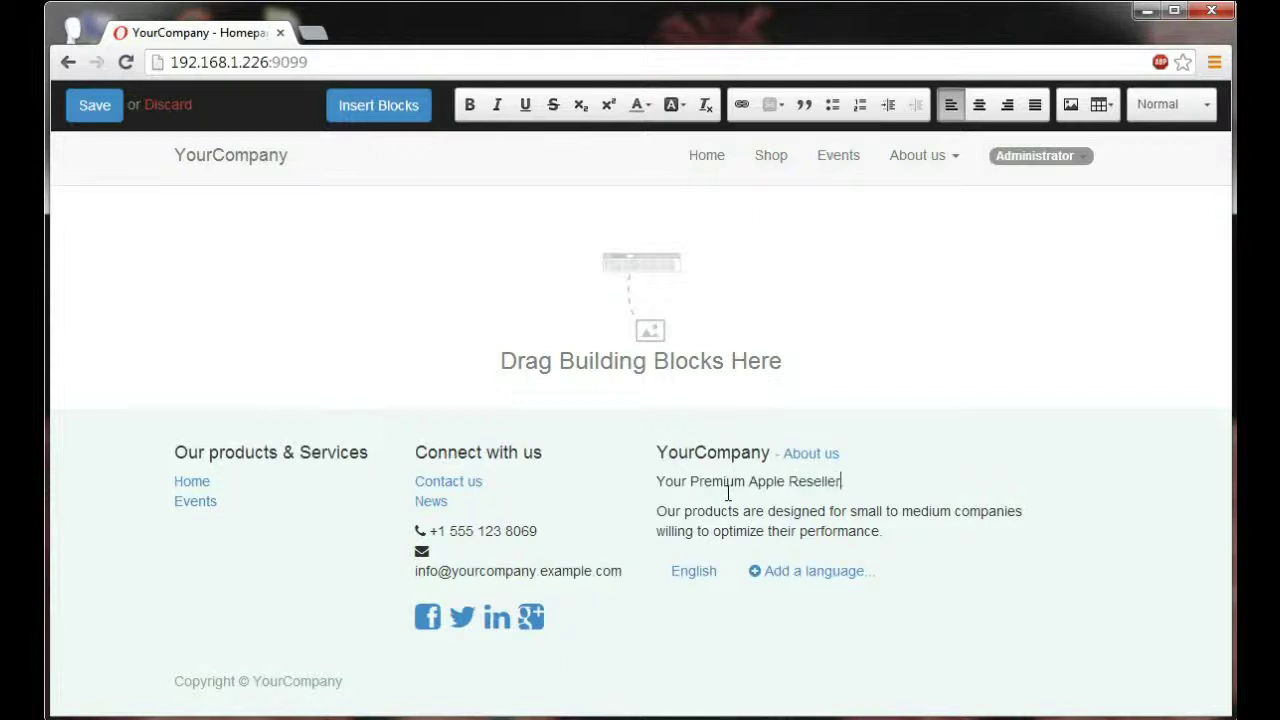
# Replace the company name in the footer's About us heading with "iBoost".
pyautogui.doubleClick(742, 455)
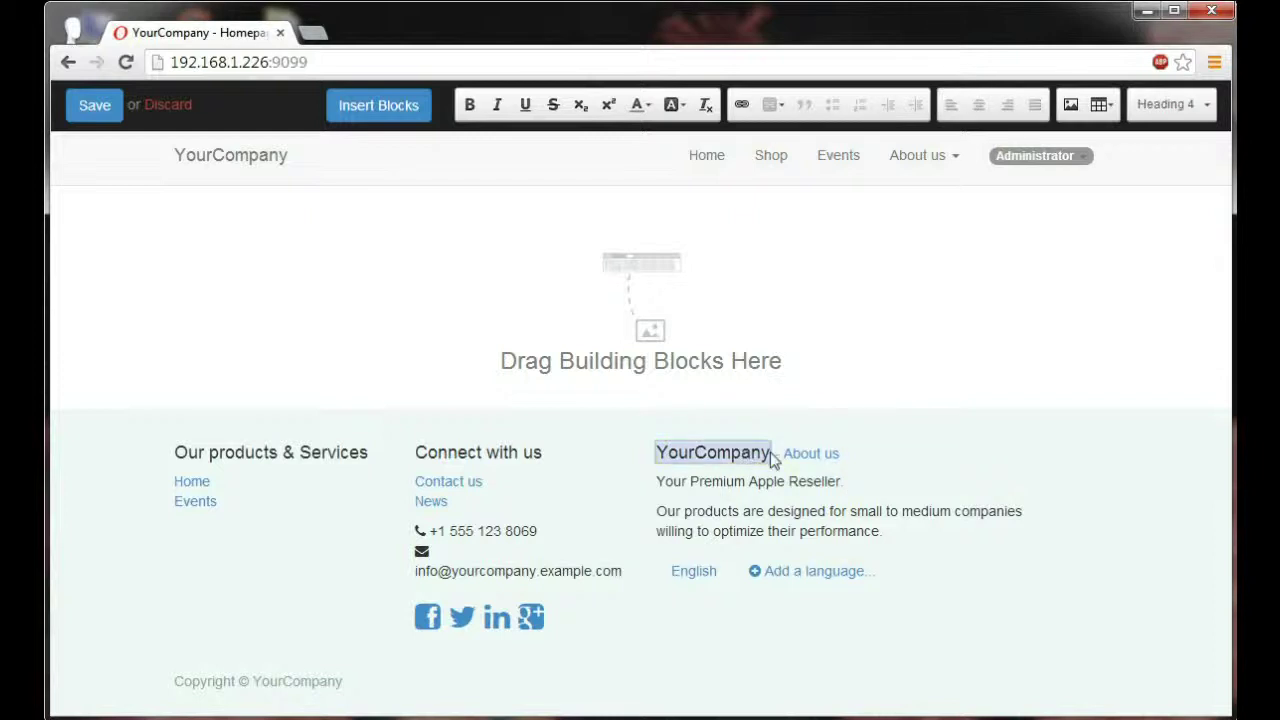
pyautogui.press('BackSpace')
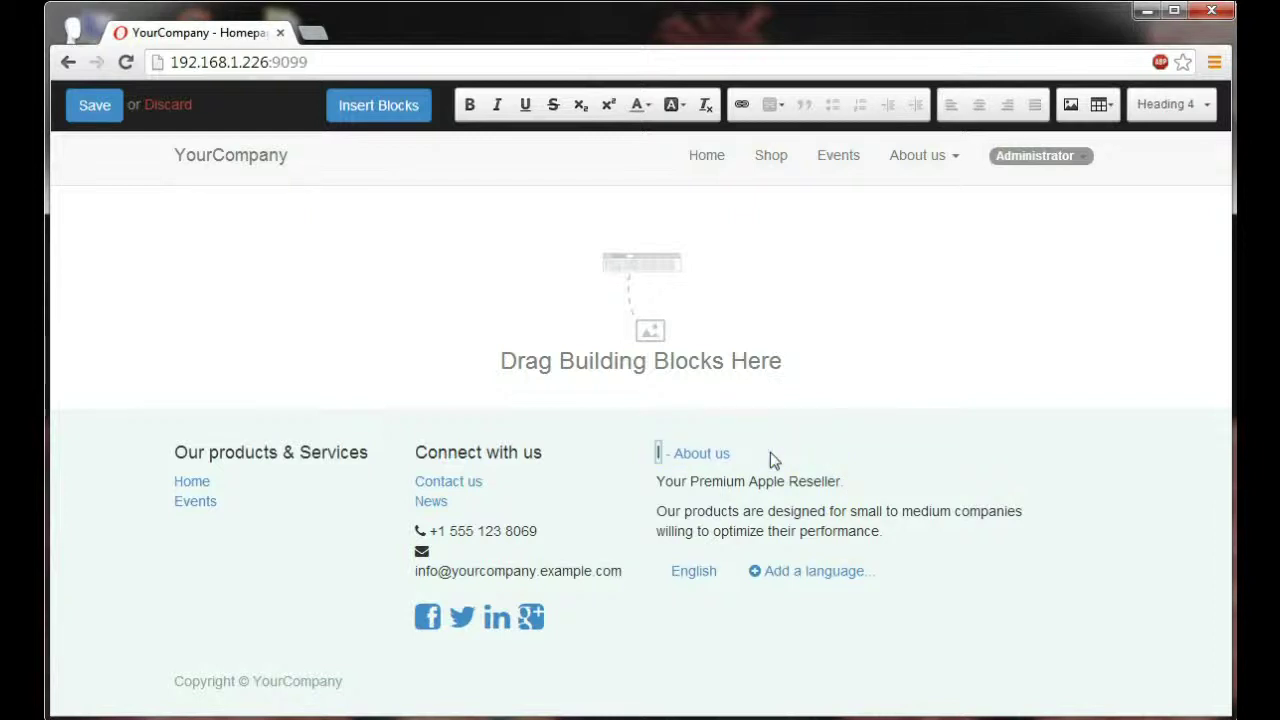
pyautogui.write('iBoost')
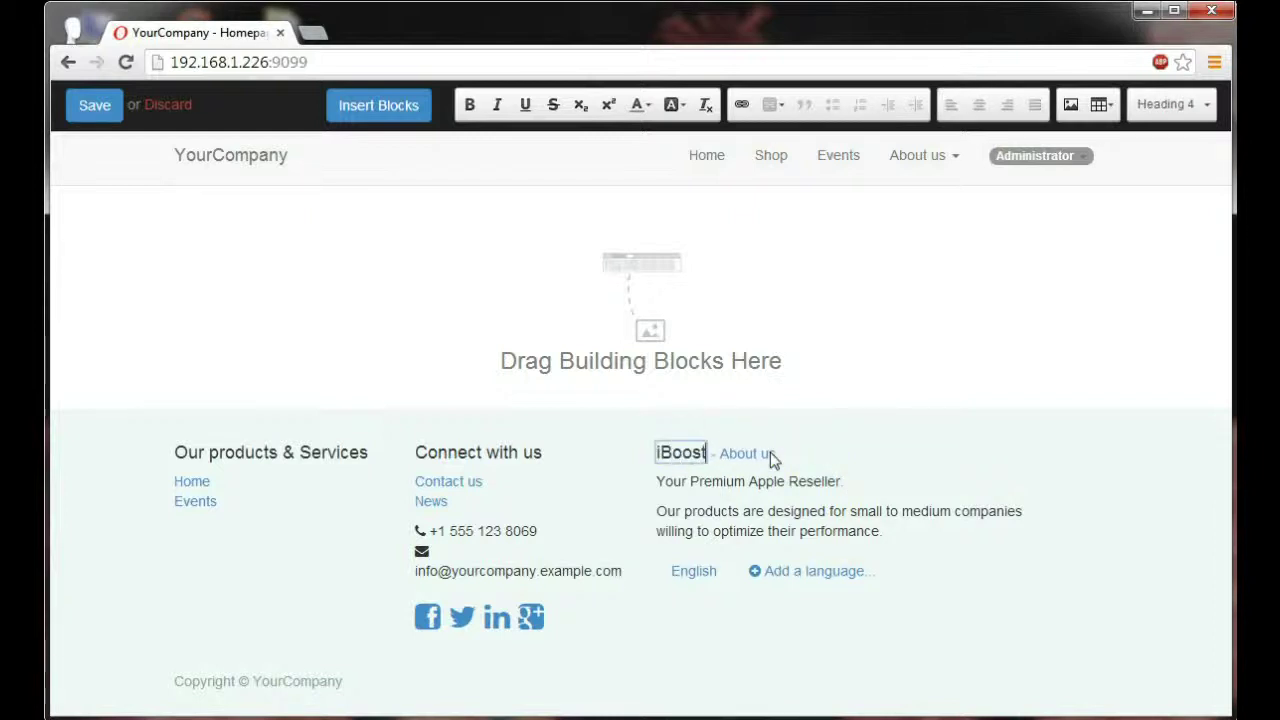
pyautogui.click(838, 444)
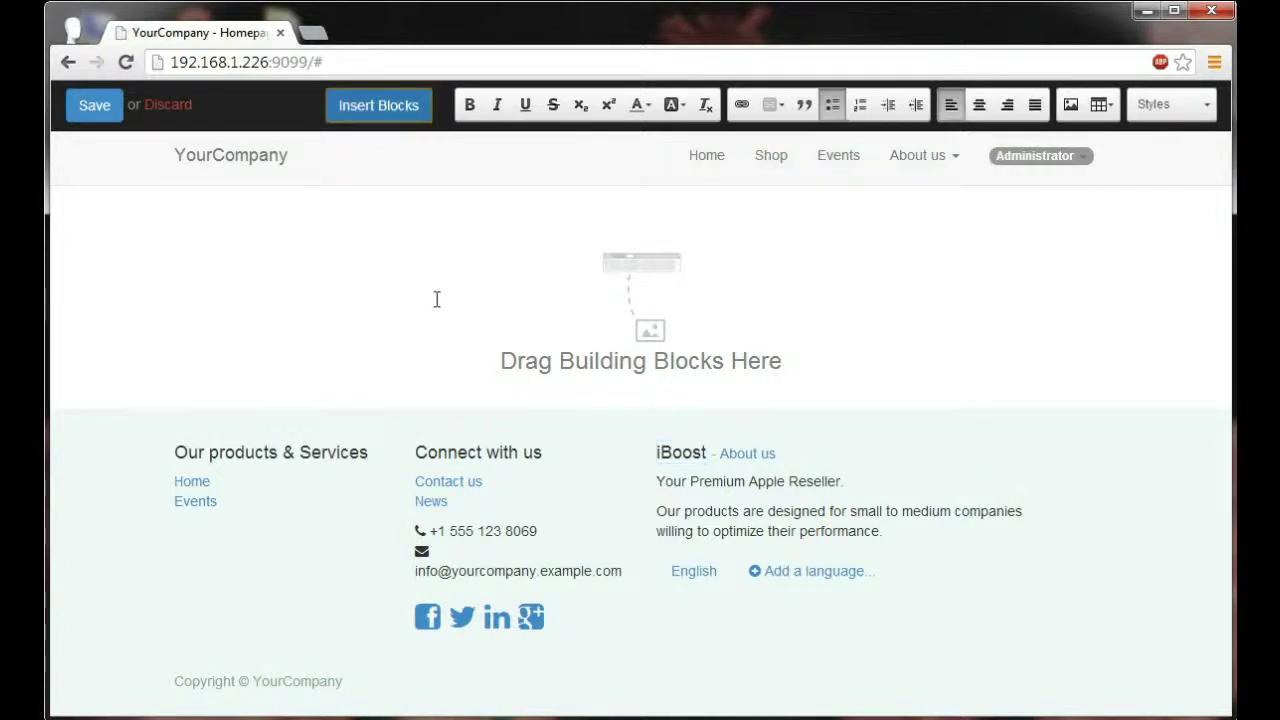
# Look through the building block categories and insert a Banner block from Structure into the empty page area.
pyautogui.click(350, 106)
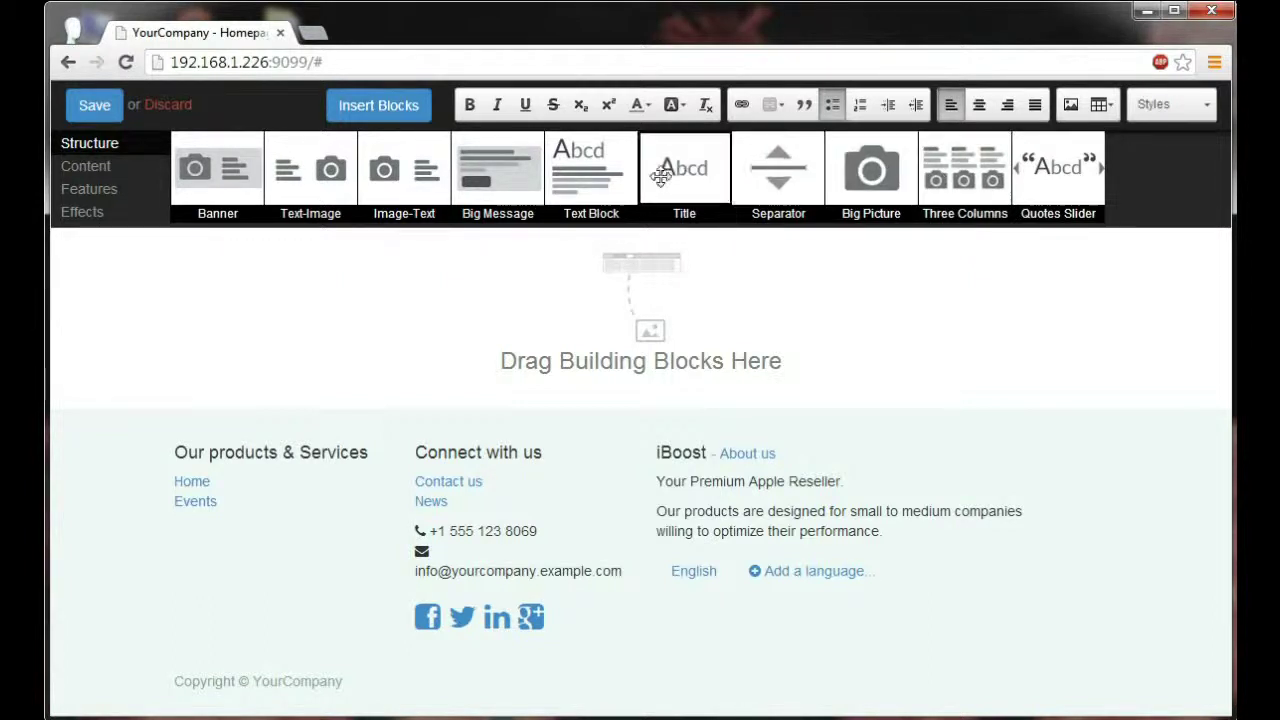
pyautogui.click(96, 175)
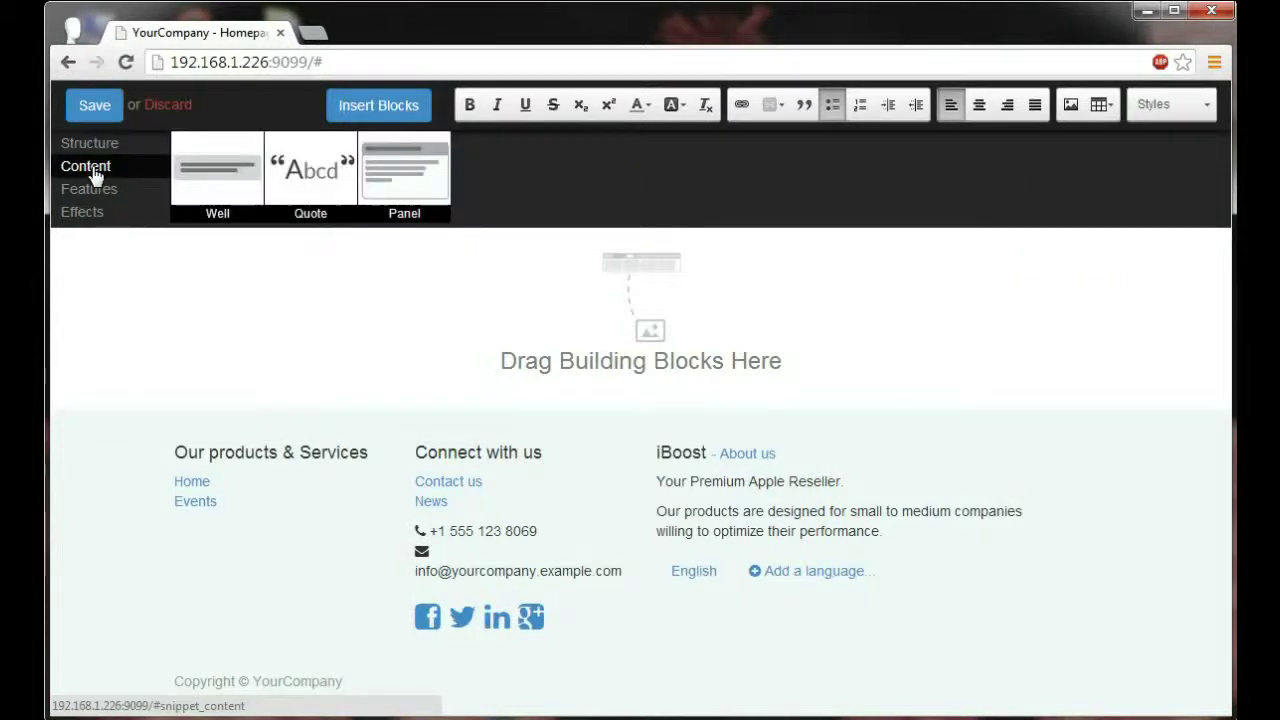
pyautogui.click(98, 191)
pyautogui.click(87, 215)
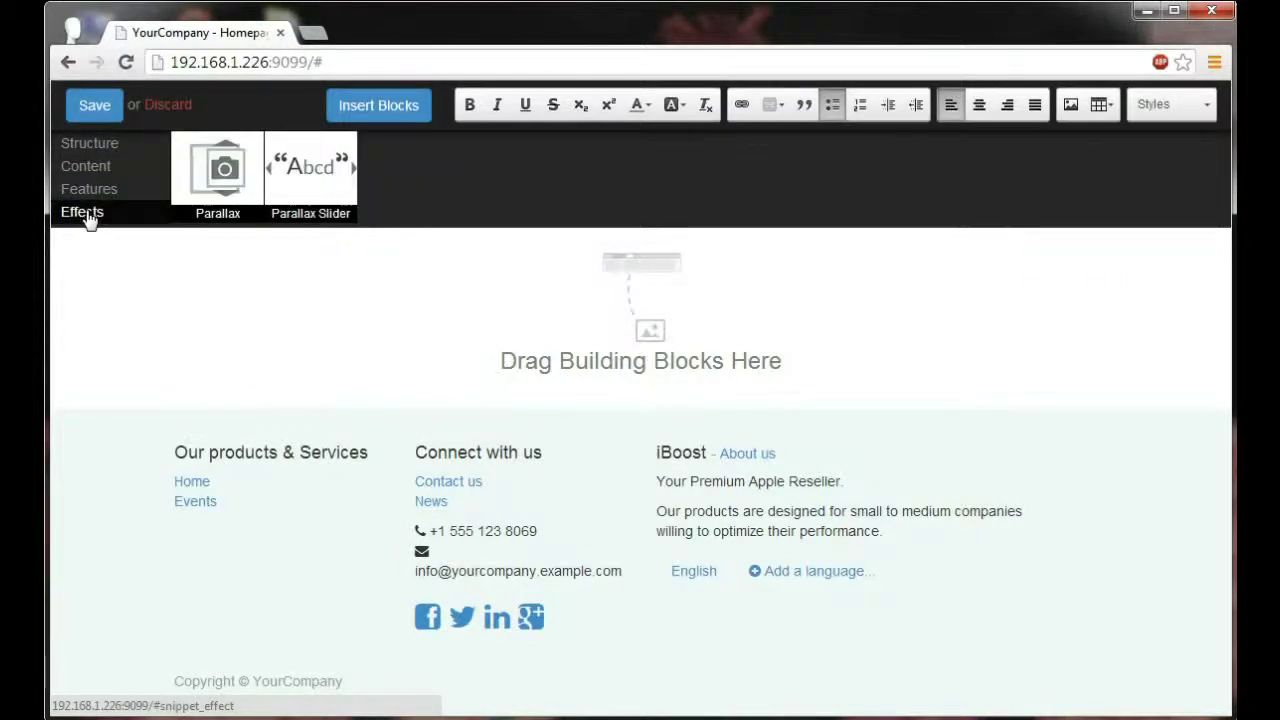
pyautogui.click(95, 150)
pyautogui.moveTo(215, 168); pyautogui.dragTo(235, 314)
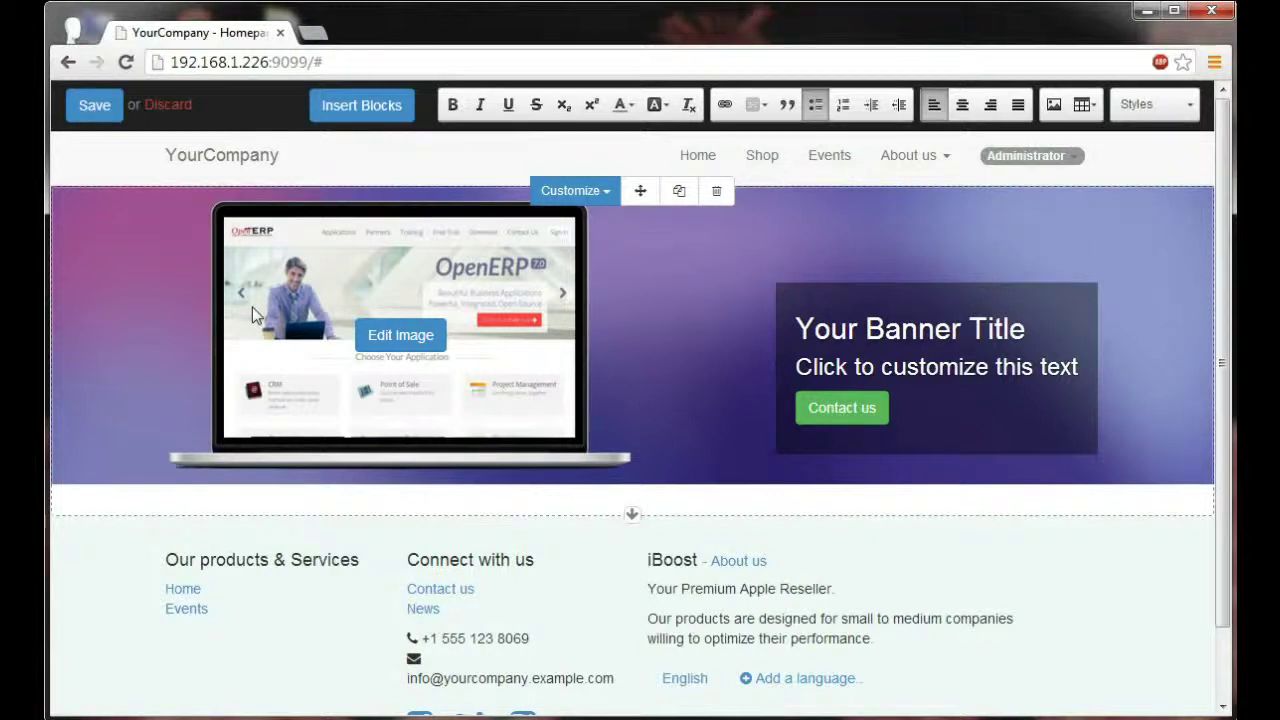
# Replace the banner's laptop picture with the existing image of two tablets.
pyautogui.click(254, 288)
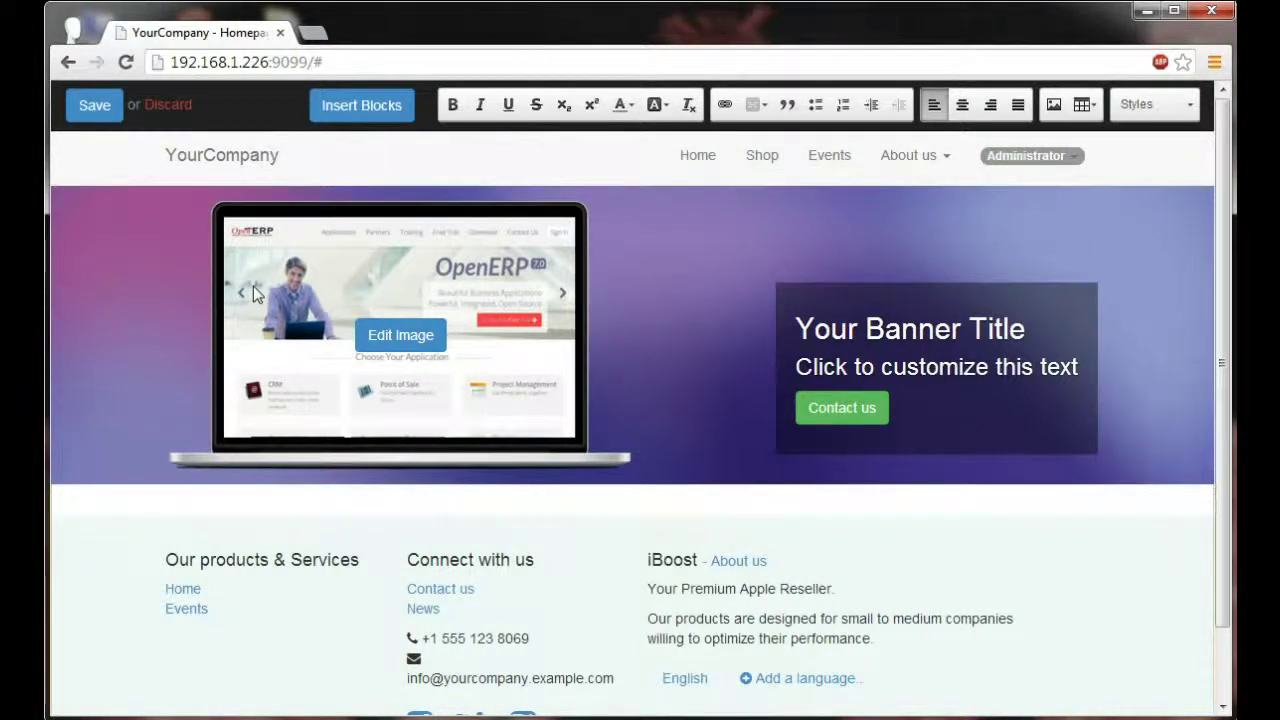
pyautogui.click(392, 335)
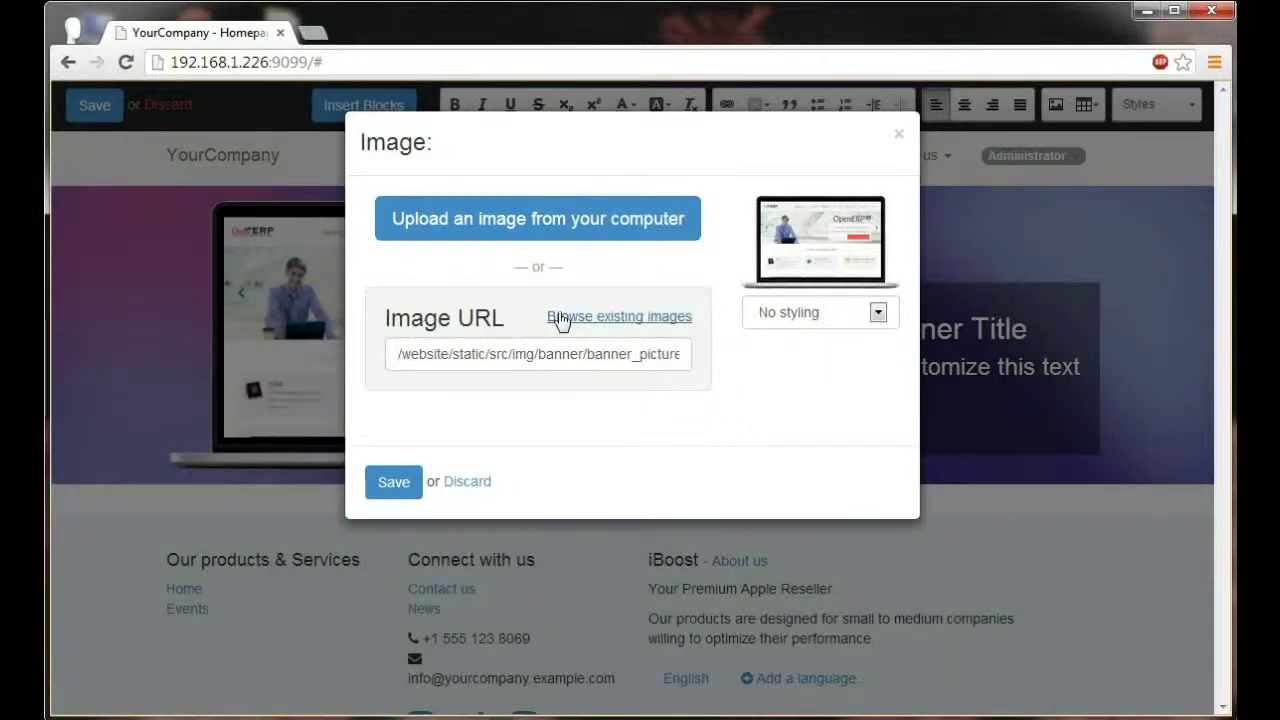
pyautogui.click(560, 320)
pyautogui.click(726, 391)
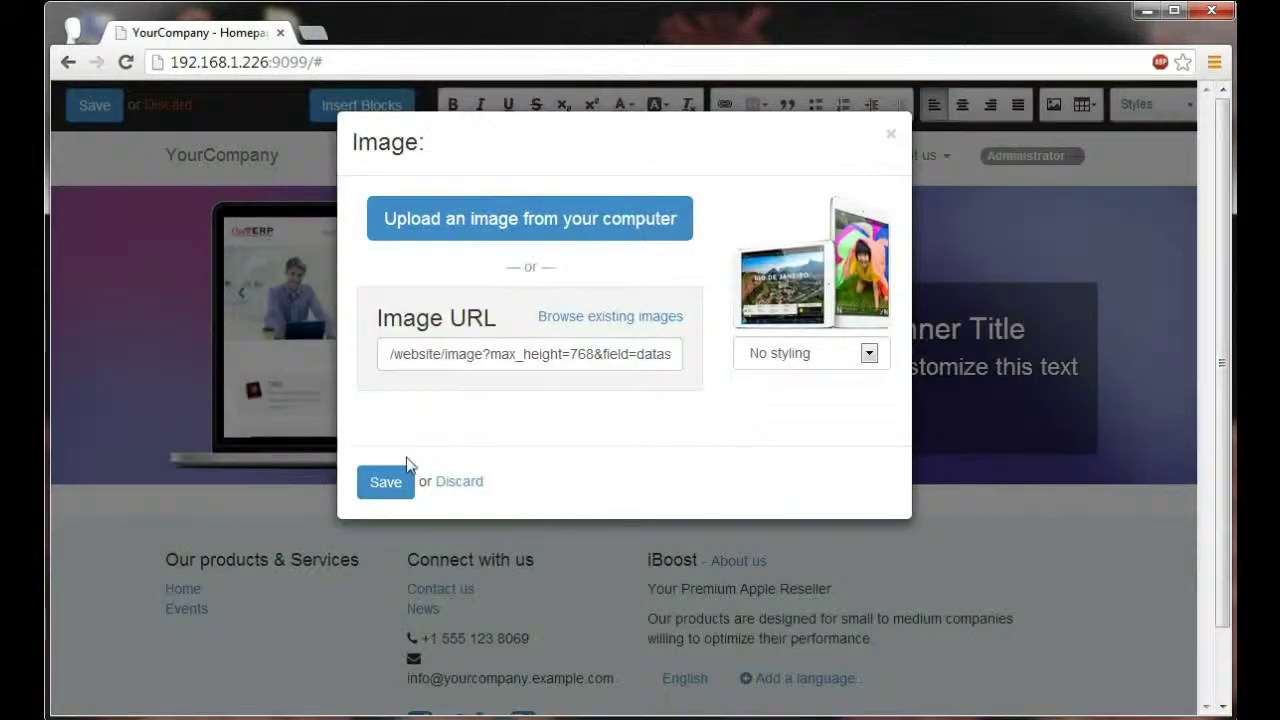
pyautogui.click(379, 480)
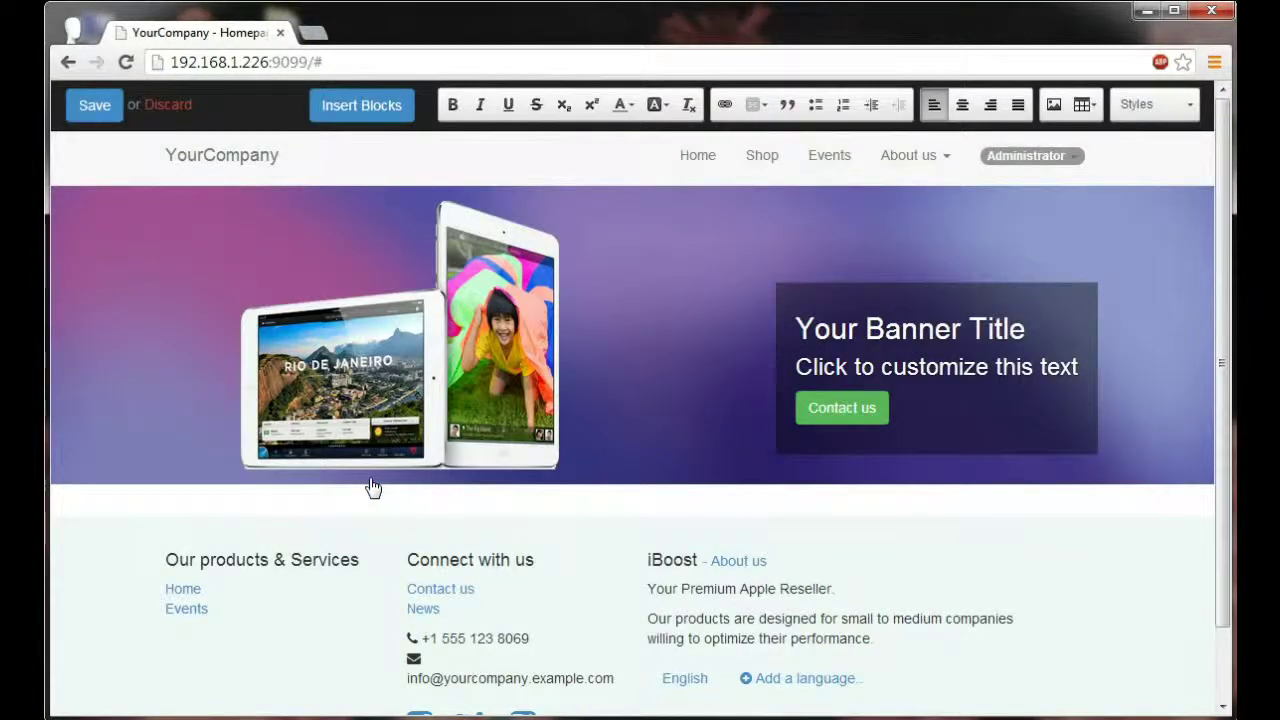
# Set the banner's background to Orange Red from the Various backgrounds.
pyautogui.moveTo(384, 458)
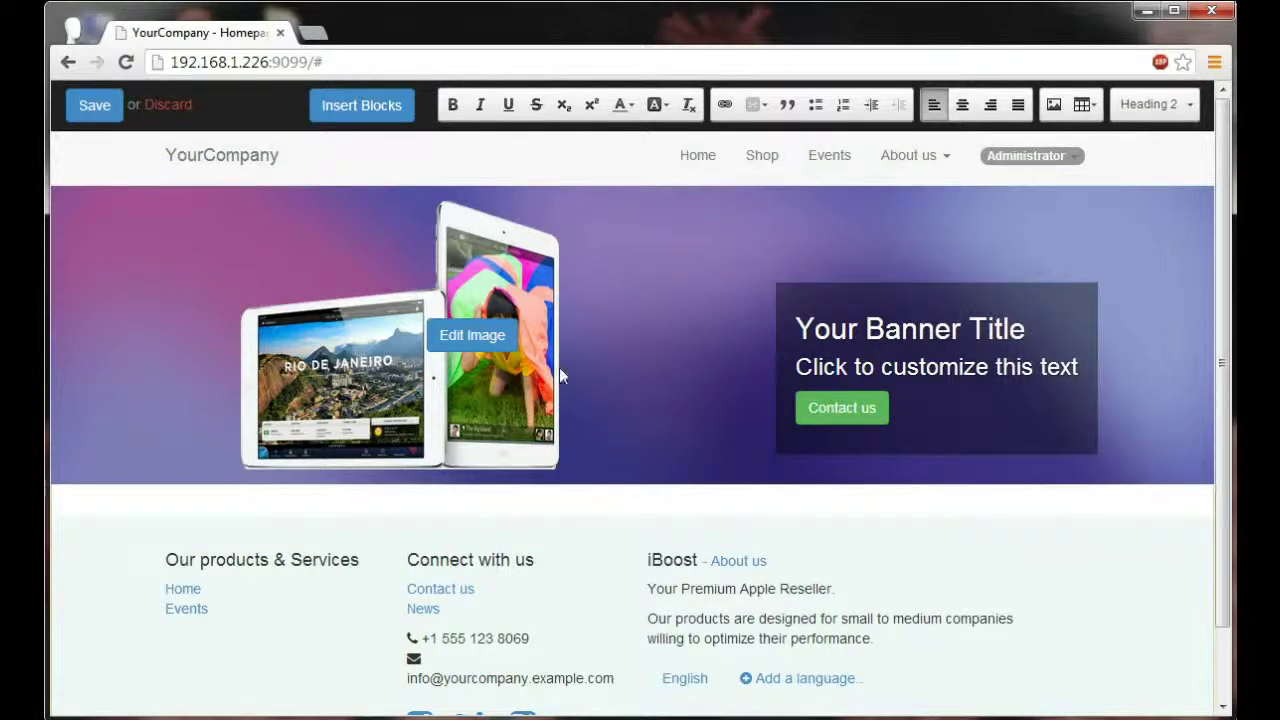
pyautogui.click(574, 190)
pyautogui.moveTo(594, 232)
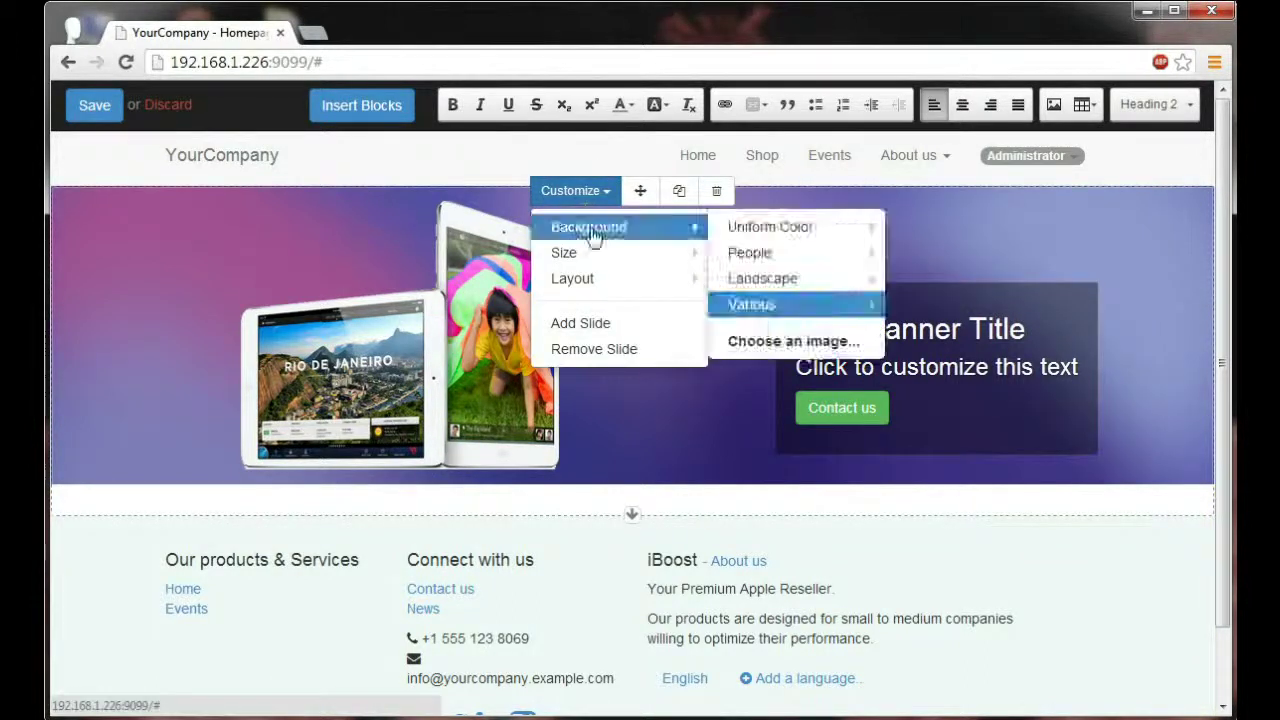
pyautogui.moveTo(788, 313)
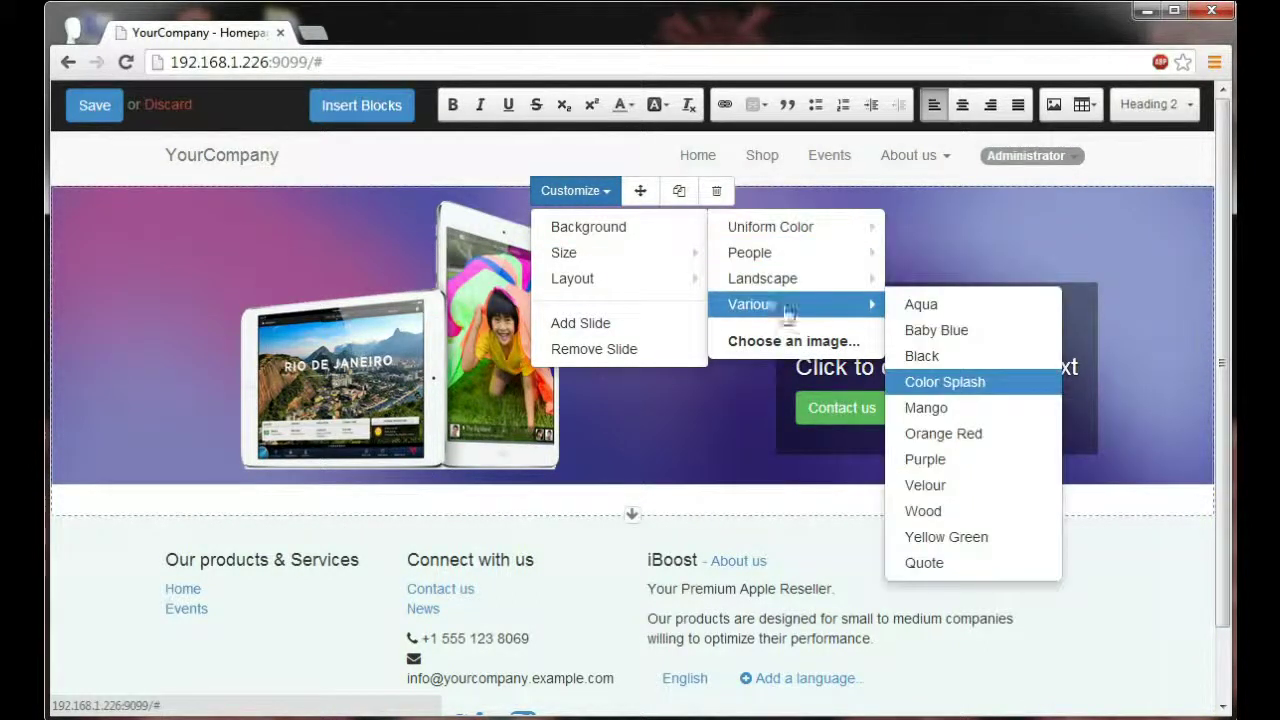
pyautogui.click(955, 408)
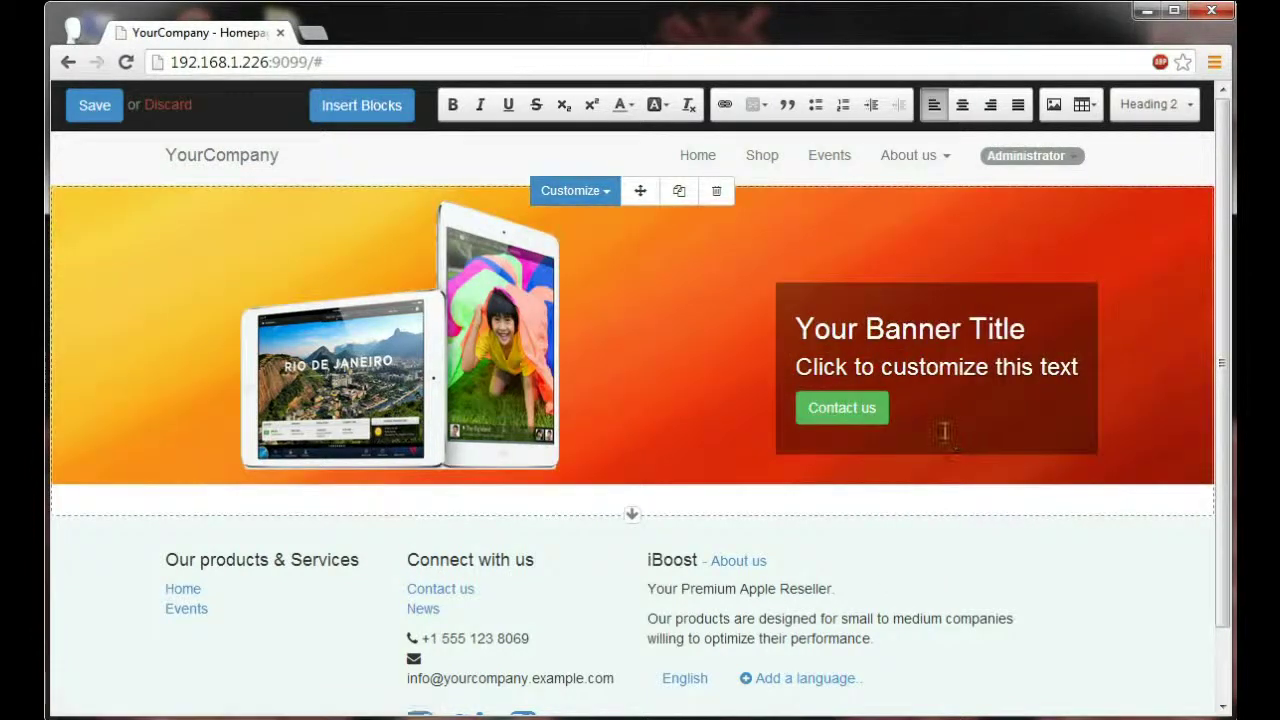
# Replace the banner's subtitle text with "Buy an iPad Get 1 Free".
pyautogui.doubleClick(910, 378)
pyautogui.click(910, 378)
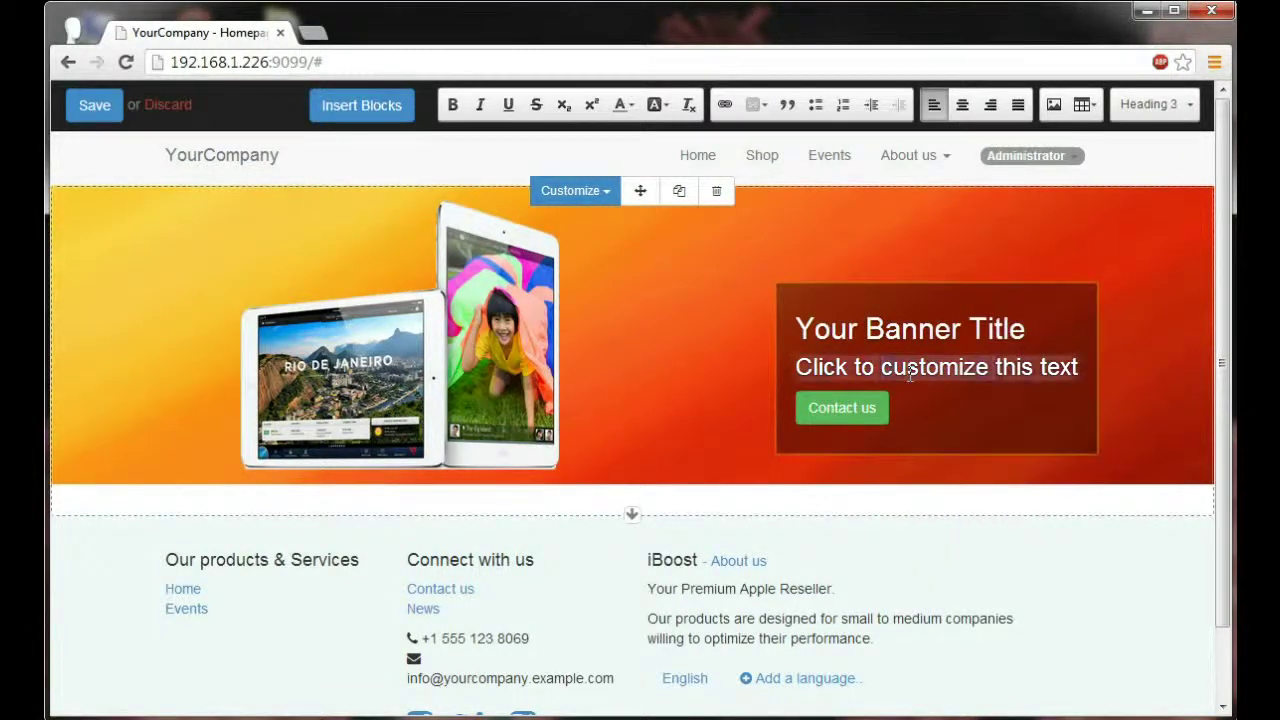
pyautogui.press('BackSpace')
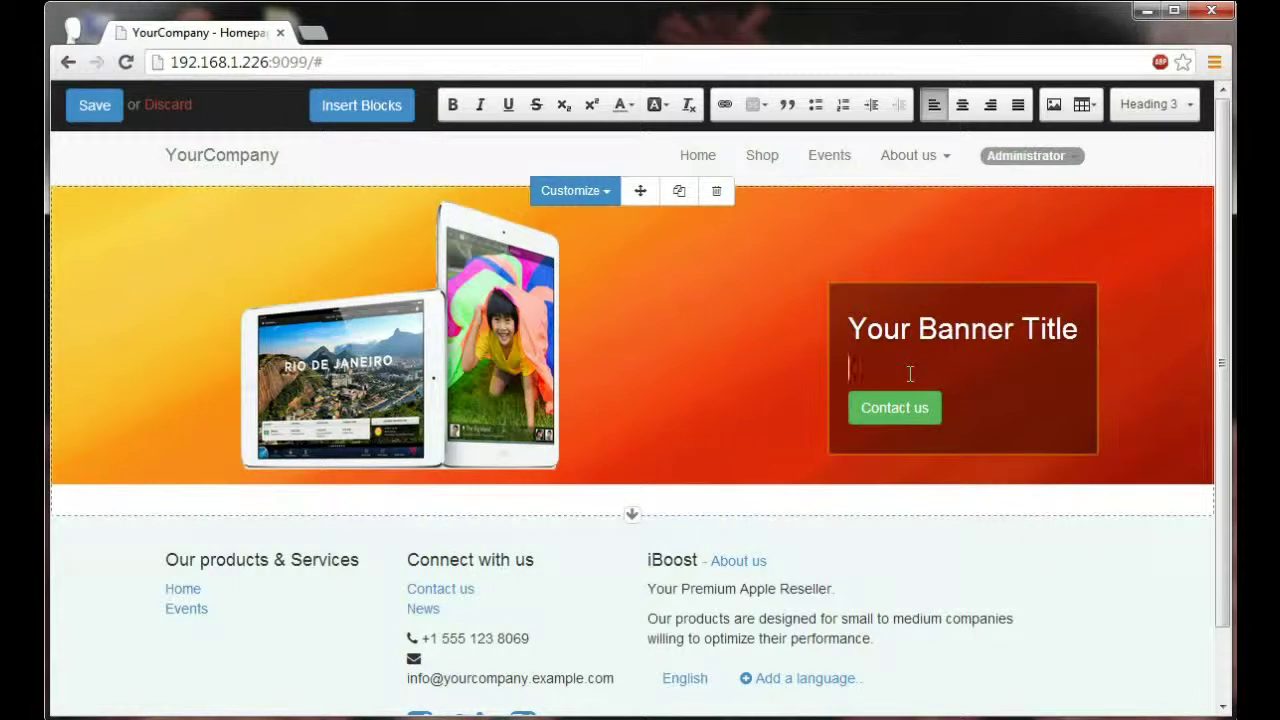
pyautogui.write('Buy an iPad Get 1 Free')
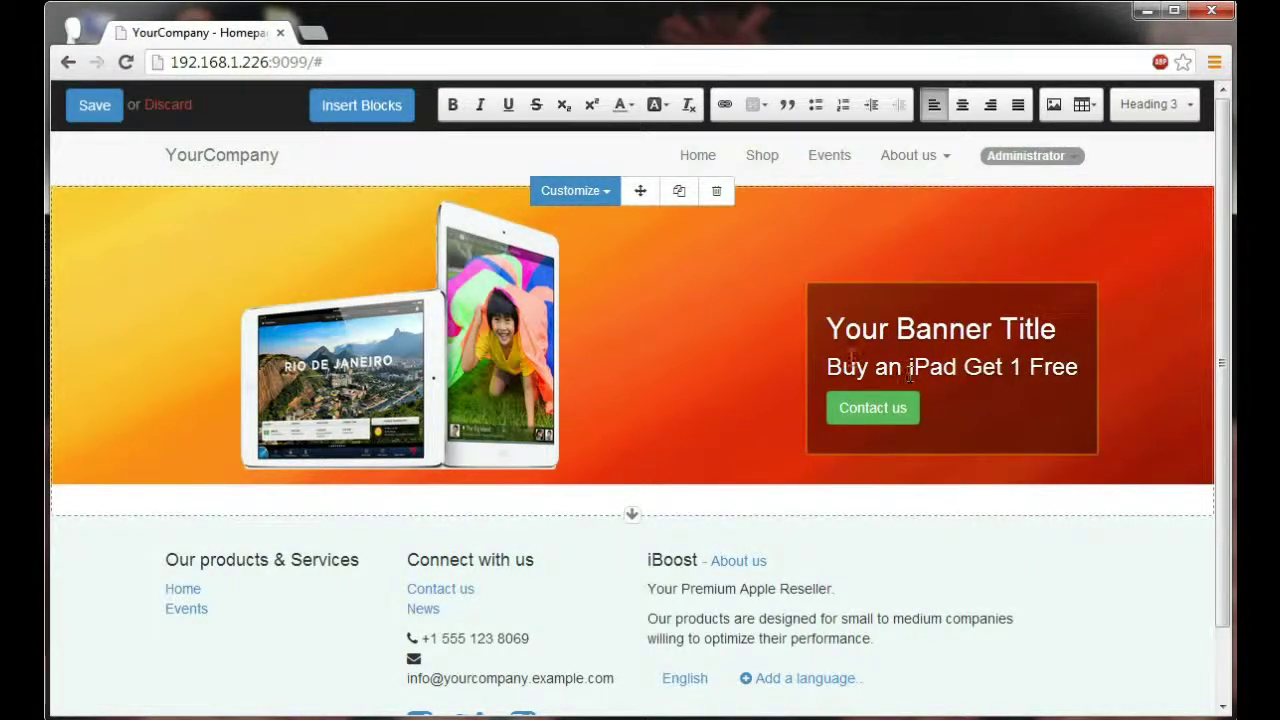
# Replace the banner's title with "Black Friday Everyday!".
pyautogui.doubleClick(874, 340)
pyautogui.press('BackSpace')
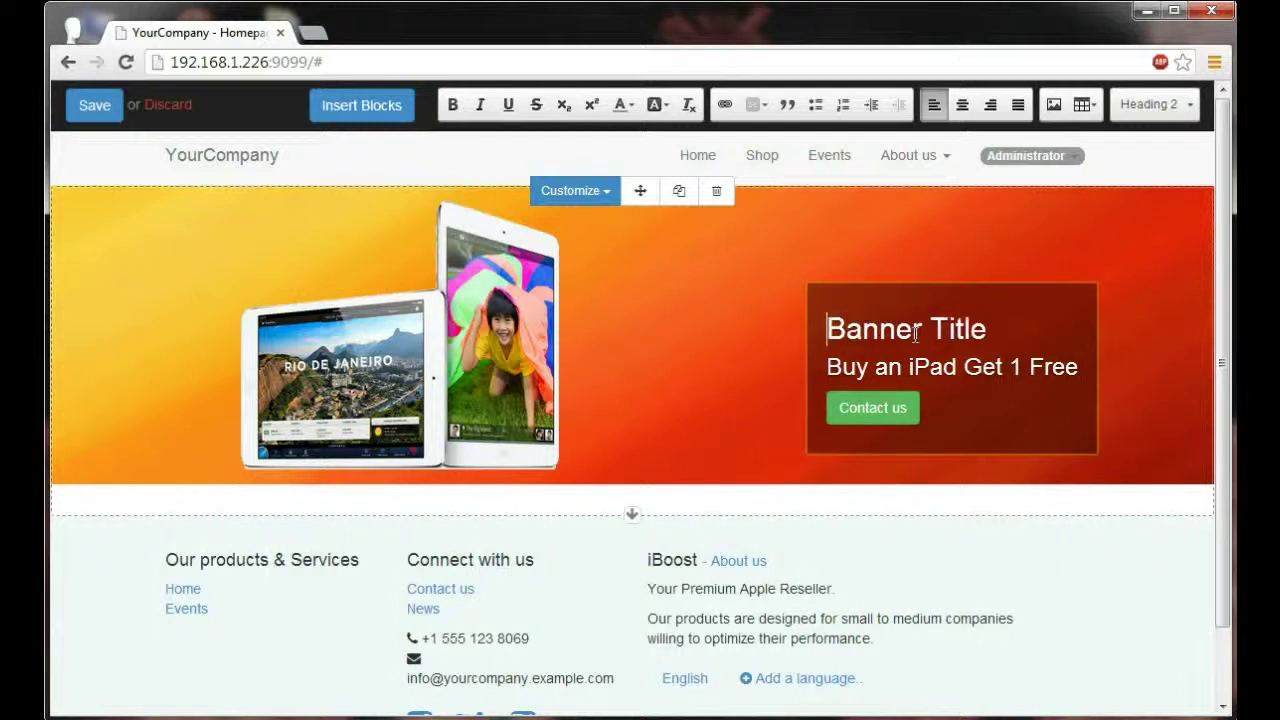
pyautogui.write('Black Fri')
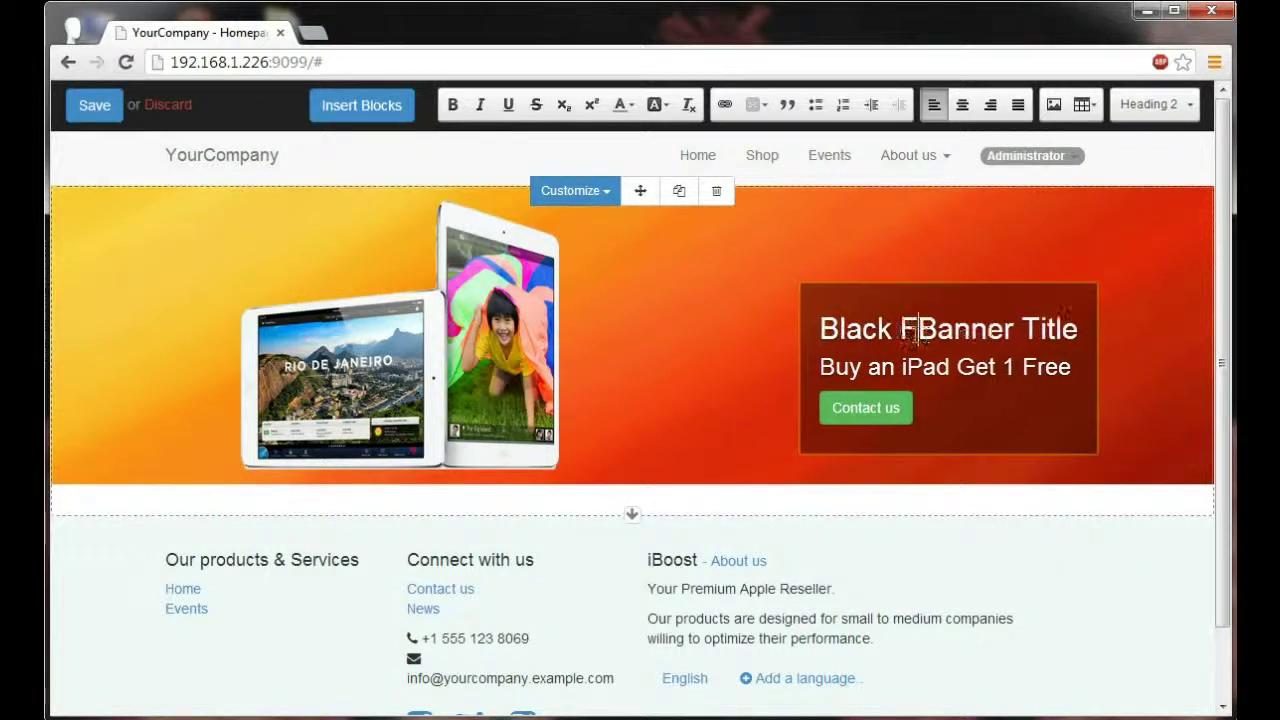
pyautogui.write('day Everyday')
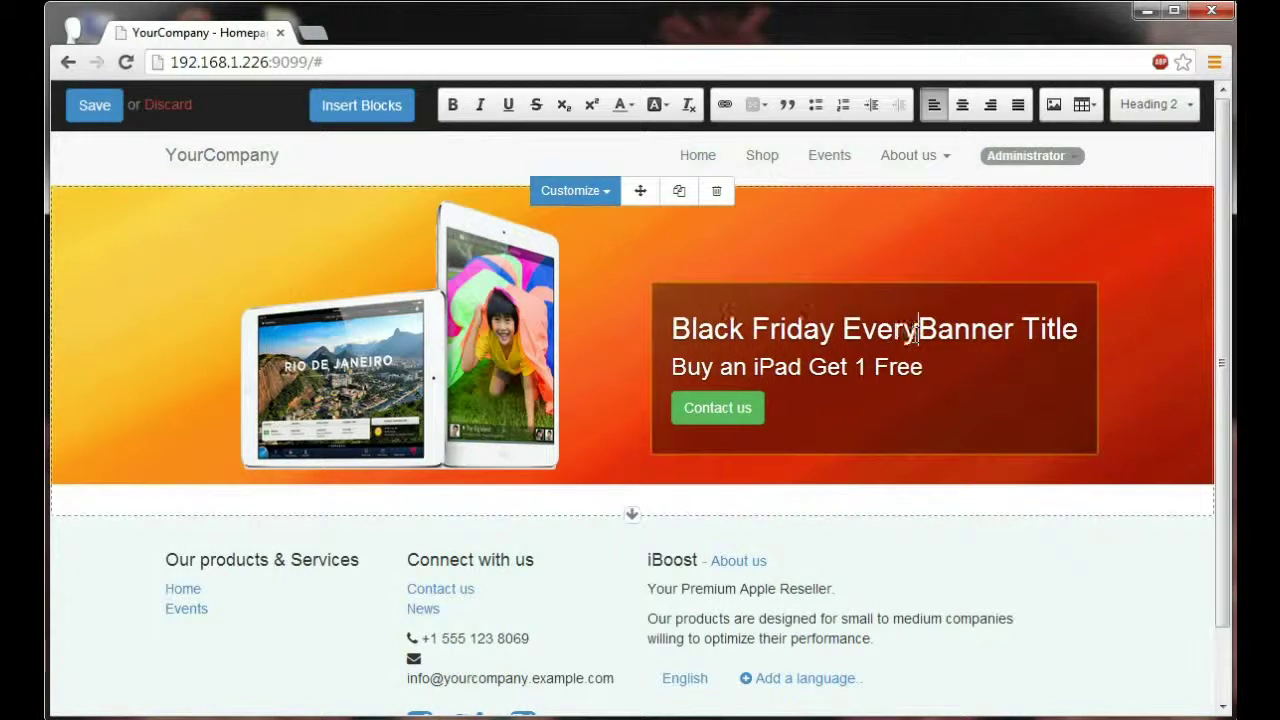
pyautogui.write('!')
pyautogui.press('Delete')
pyautogui.press('Delete')
pyautogui.press('Delete')
pyautogui.press('Delete')
pyautogui.press('Delete')
pyautogui.press('Delete')
pyautogui.press('Delete')
pyautogui.press('Delete')
pyautogui.press('Delete')
pyautogui.press('Delete')
pyautogui.press('Delete')
pyautogui.press('Delete')
pyautogui.click(925, 400)
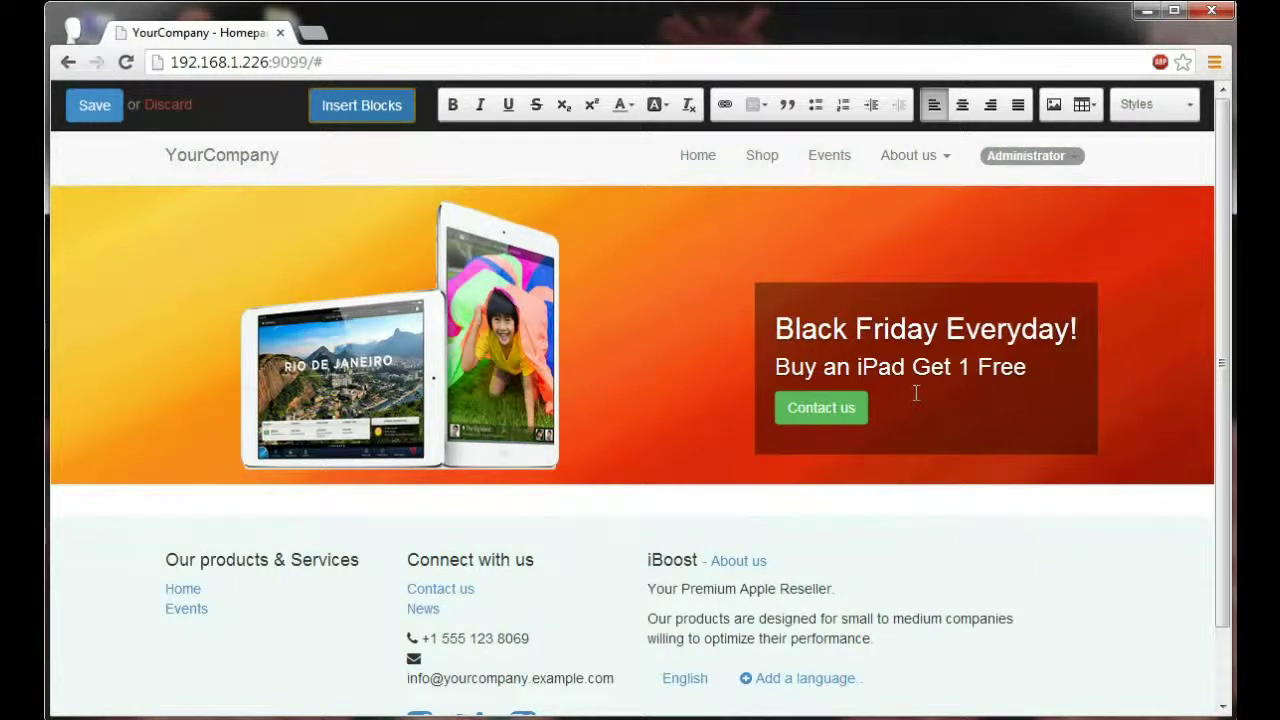
# Insert an Image-Text block below the banner and replace its picture with the existing image of a hand holding a thin tablet.
pyautogui.click(353, 115)
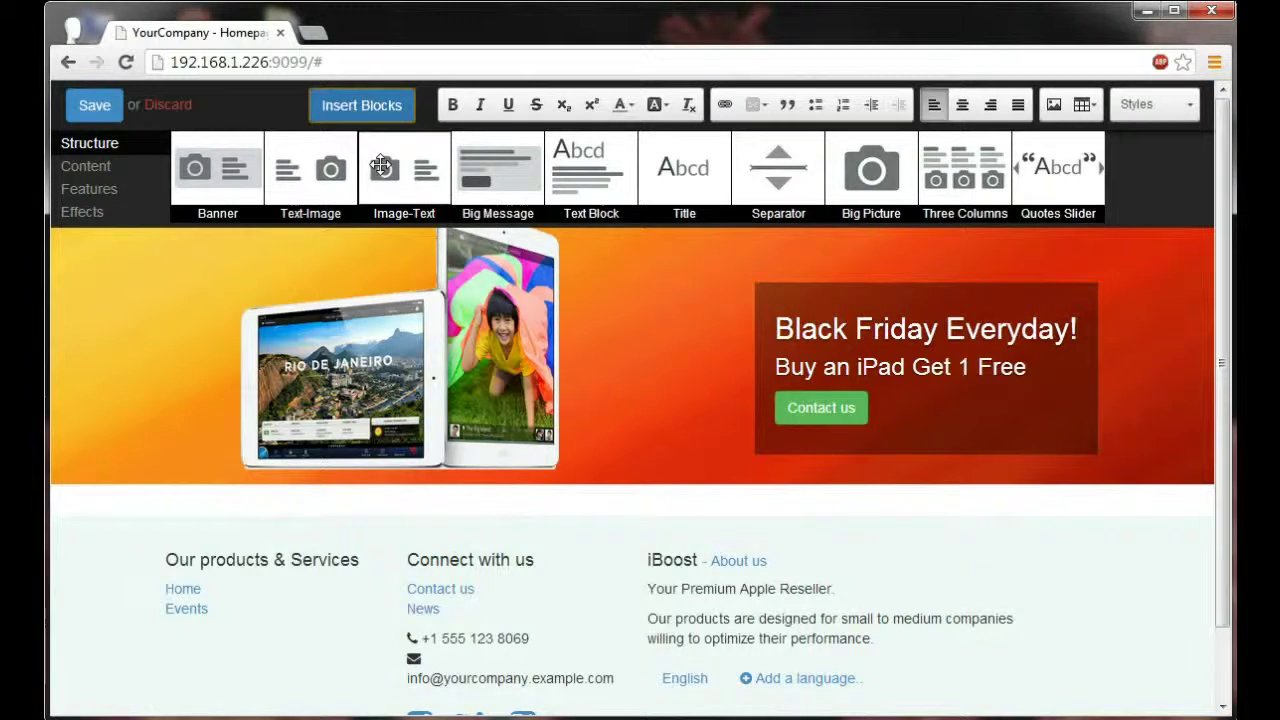
pyautogui.moveTo(404, 168); pyautogui.dragTo(443, 542)
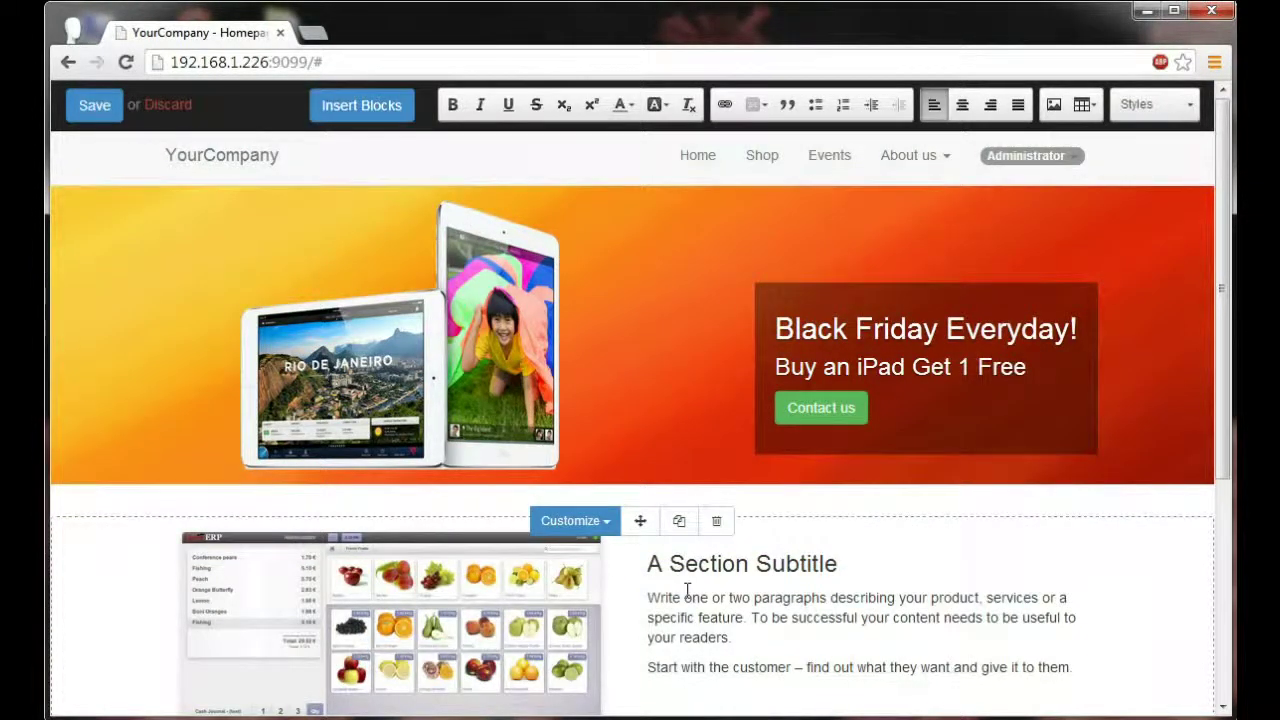
pyautogui.click(420, 656)
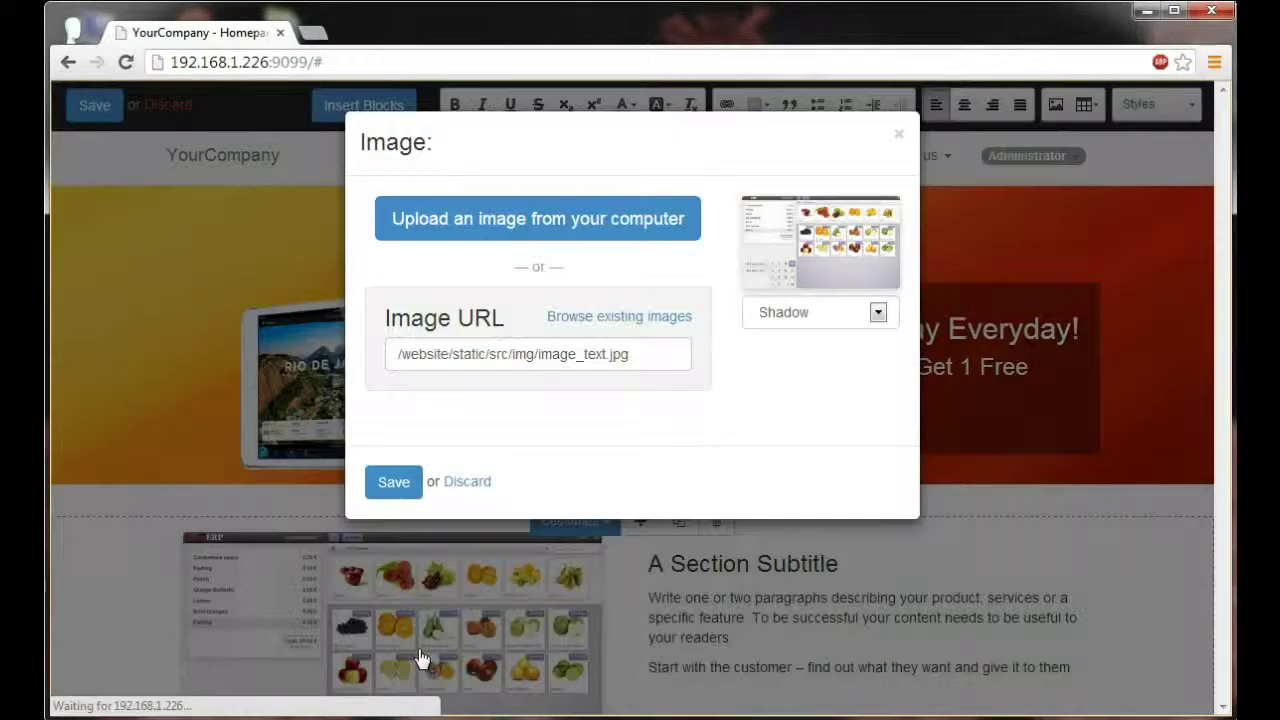
pyautogui.click(604, 318)
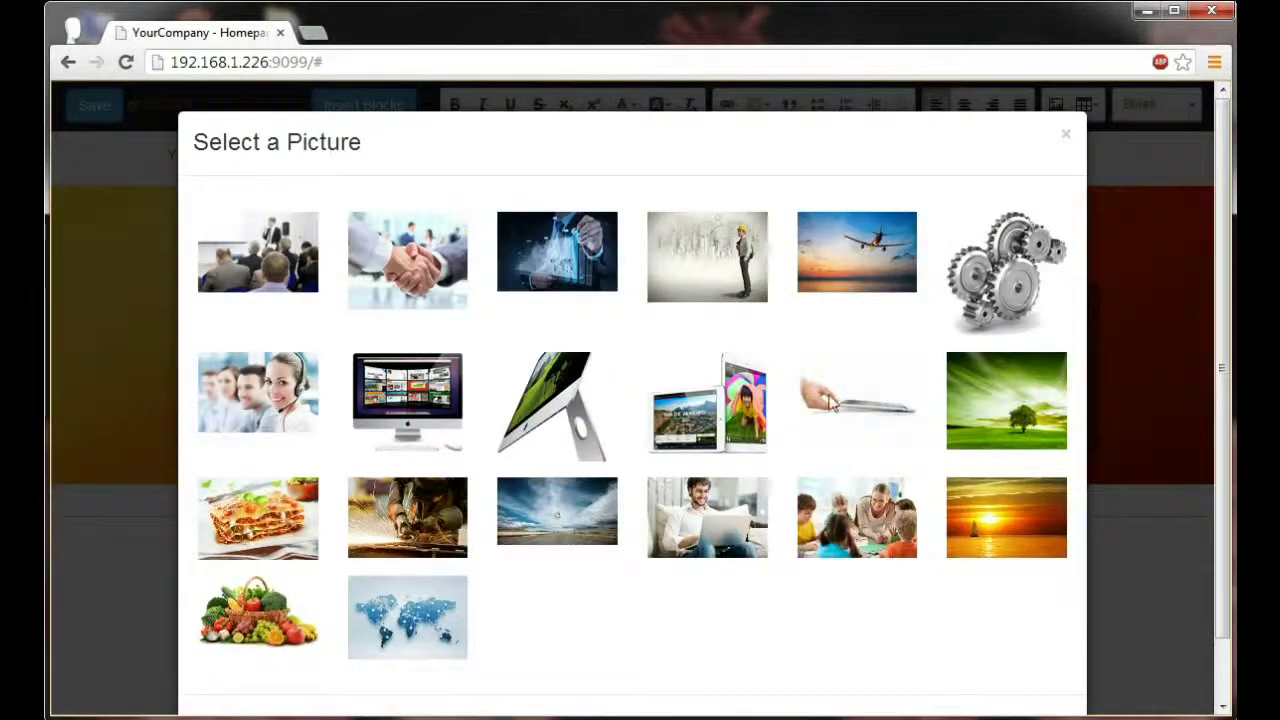
pyautogui.click(837, 403)
pyautogui.click(386, 482)
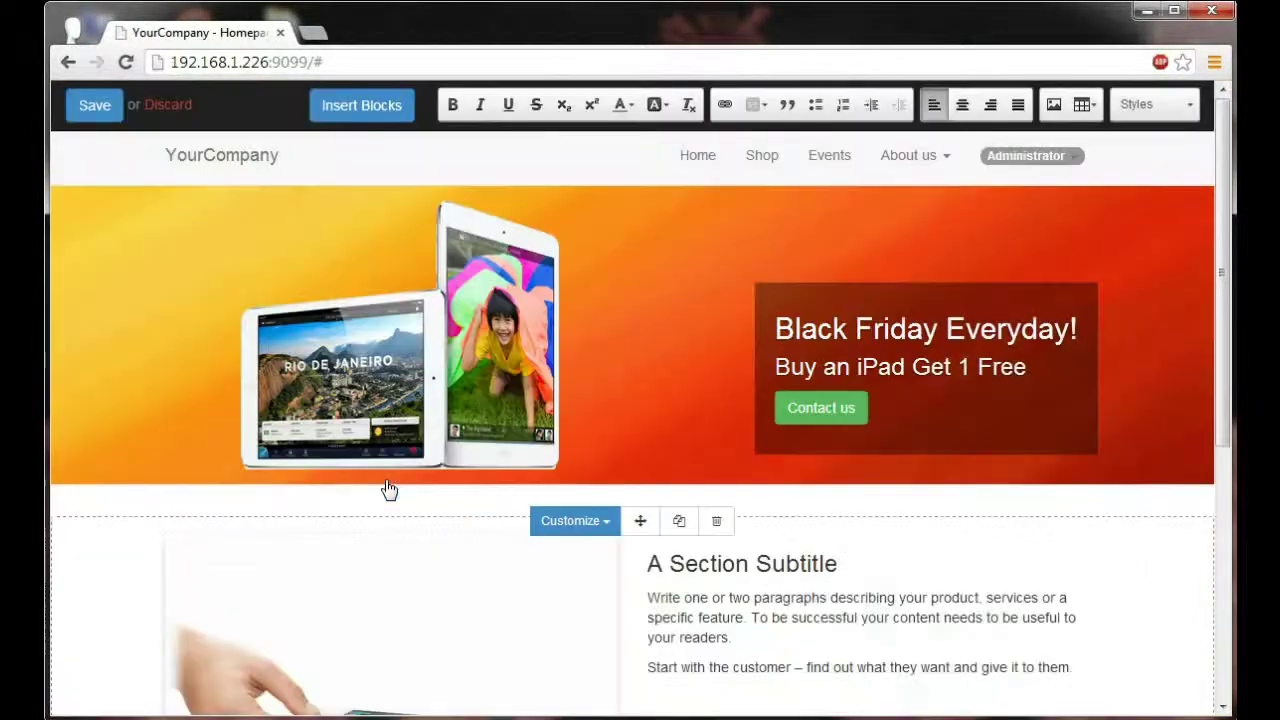
# Delete the placeholder paragraphs under the section subtitle in the Image-Text block.
pyautogui.scroll(-1, 443, 537)
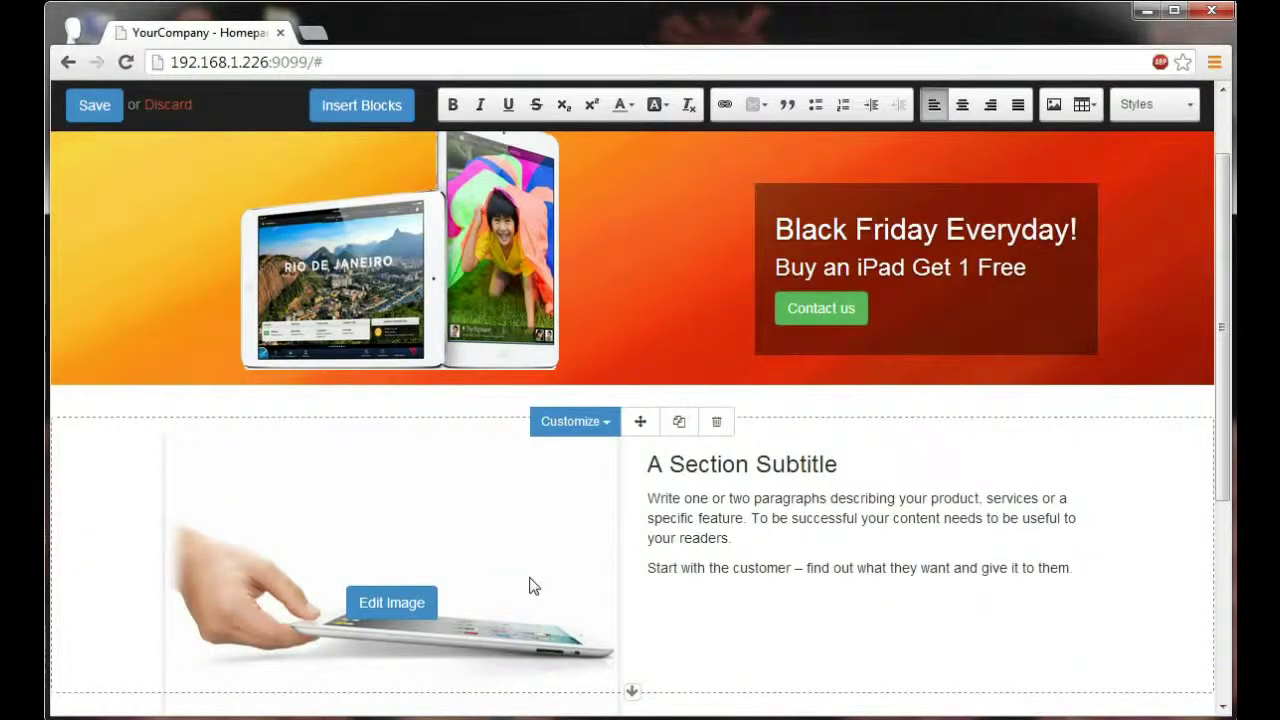
pyautogui.doubleClick(760, 567)
pyautogui.moveTo(1078, 568); pyautogui.dragTo(651, 487)
pyautogui.press('Delete')
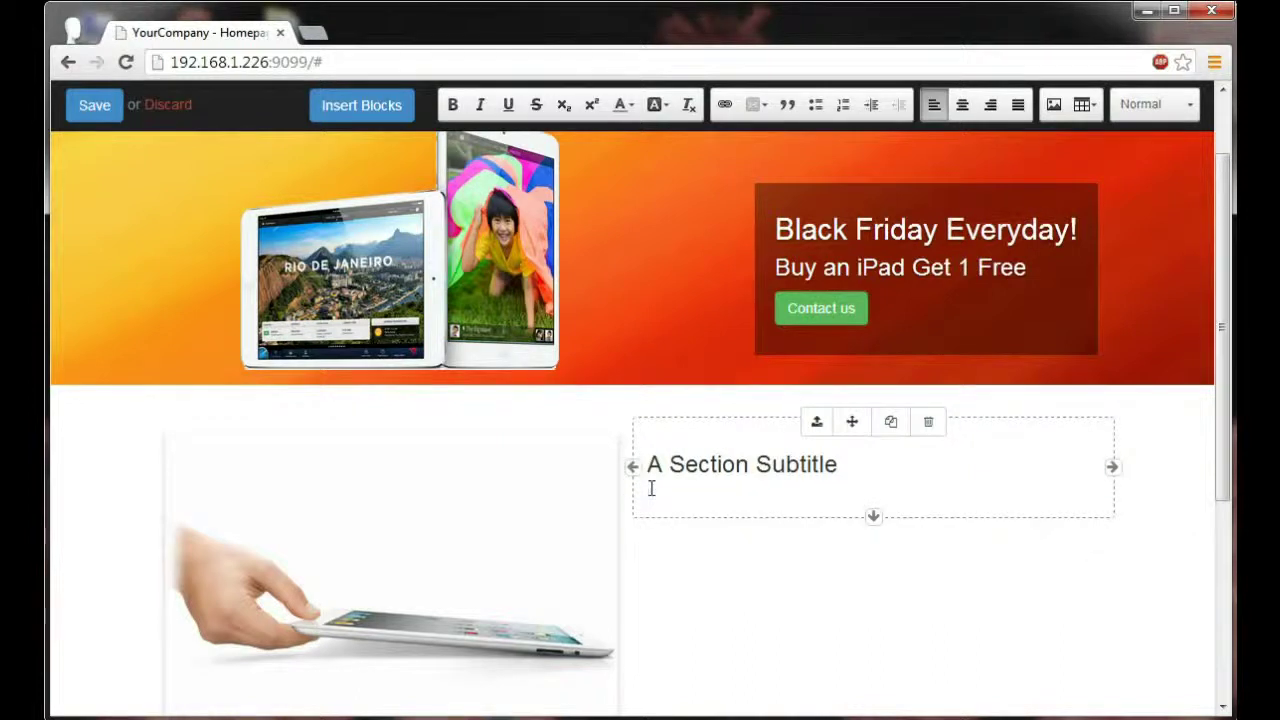
# Replace the Image-Text section's subtitle with "Want to get thin after Thanksgiving?".
pyautogui.moveTo(829, 481); pyautogui.dragTo(654, 471)
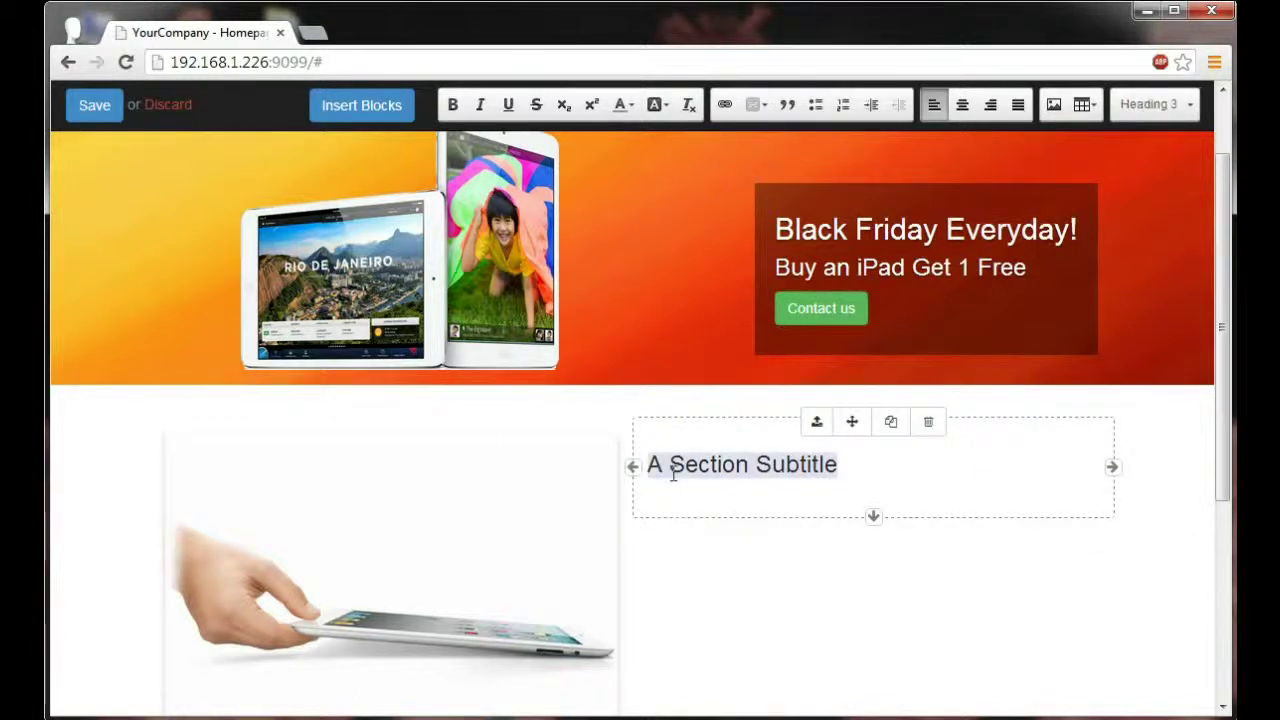
pyautogui.write('Want to get thin ')
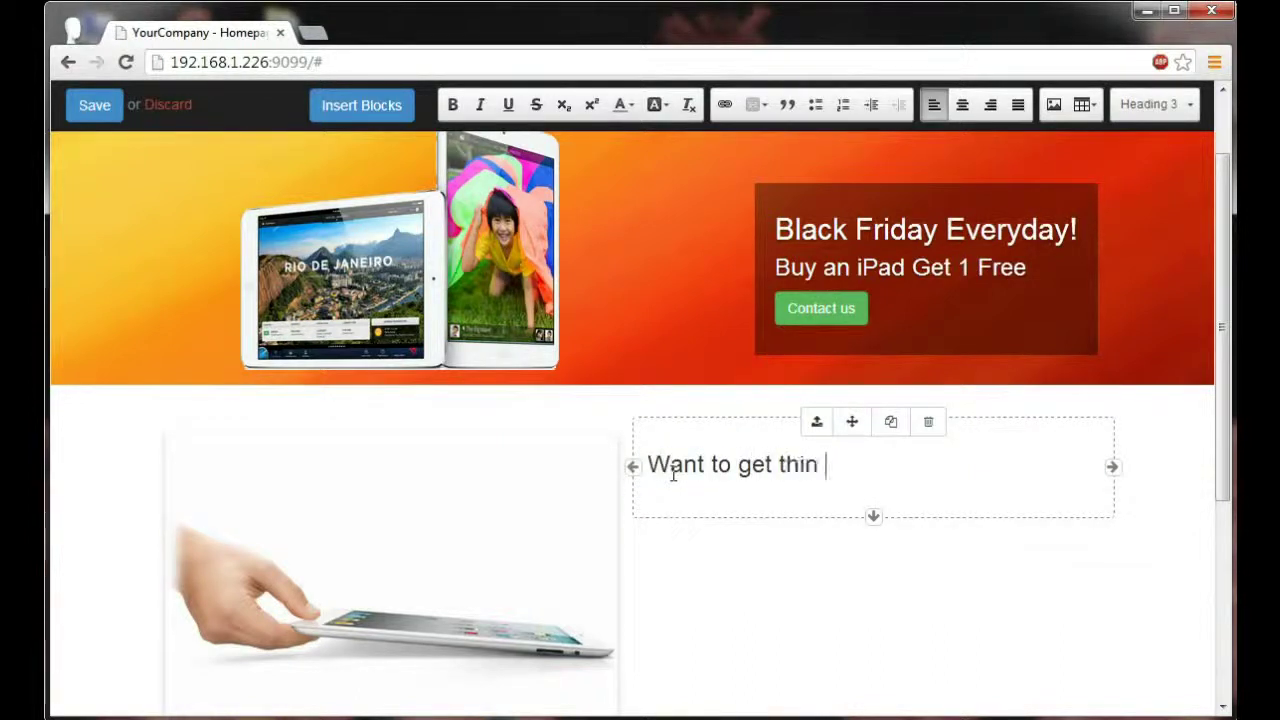
pyautogui.write('after Thanksgiving?')
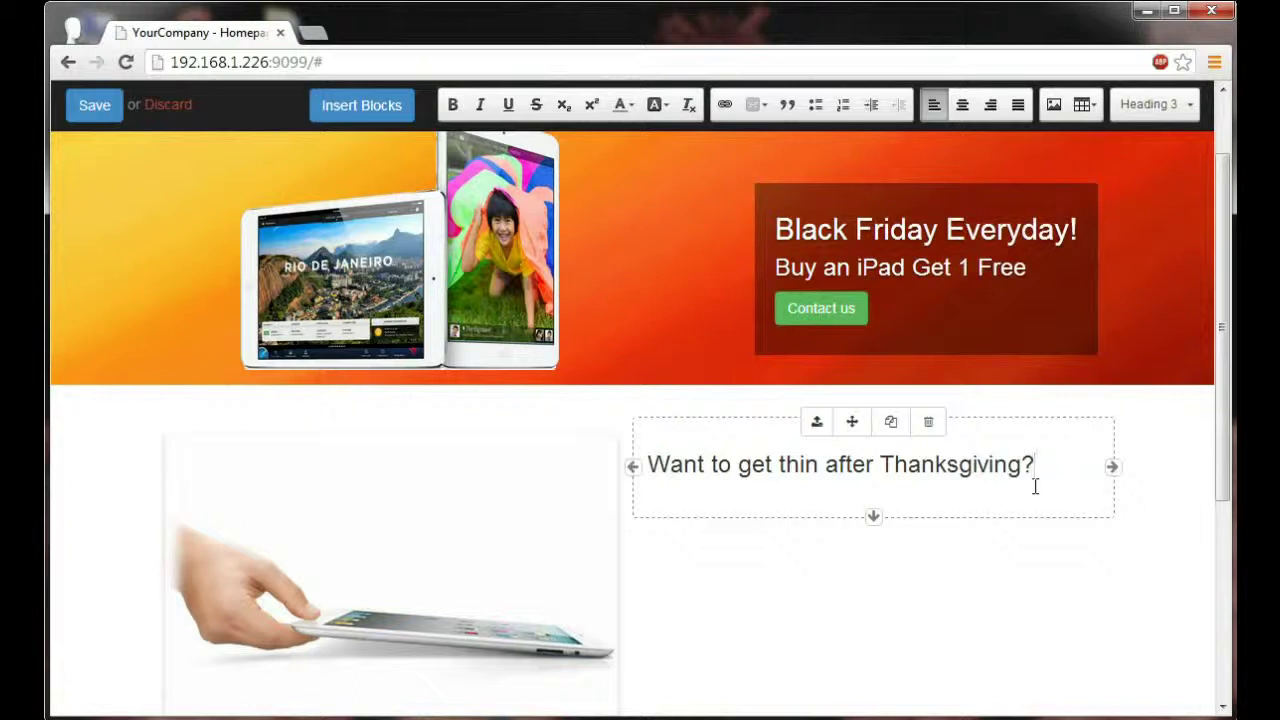
# Move the hand-holding-tablet image to the right of the Thanksgiving heading and narrow the image's column.
pyautogui.click(422, 514)
pyautogui.moveTo(389, 418); pyautogui.dragTo(651, 443)
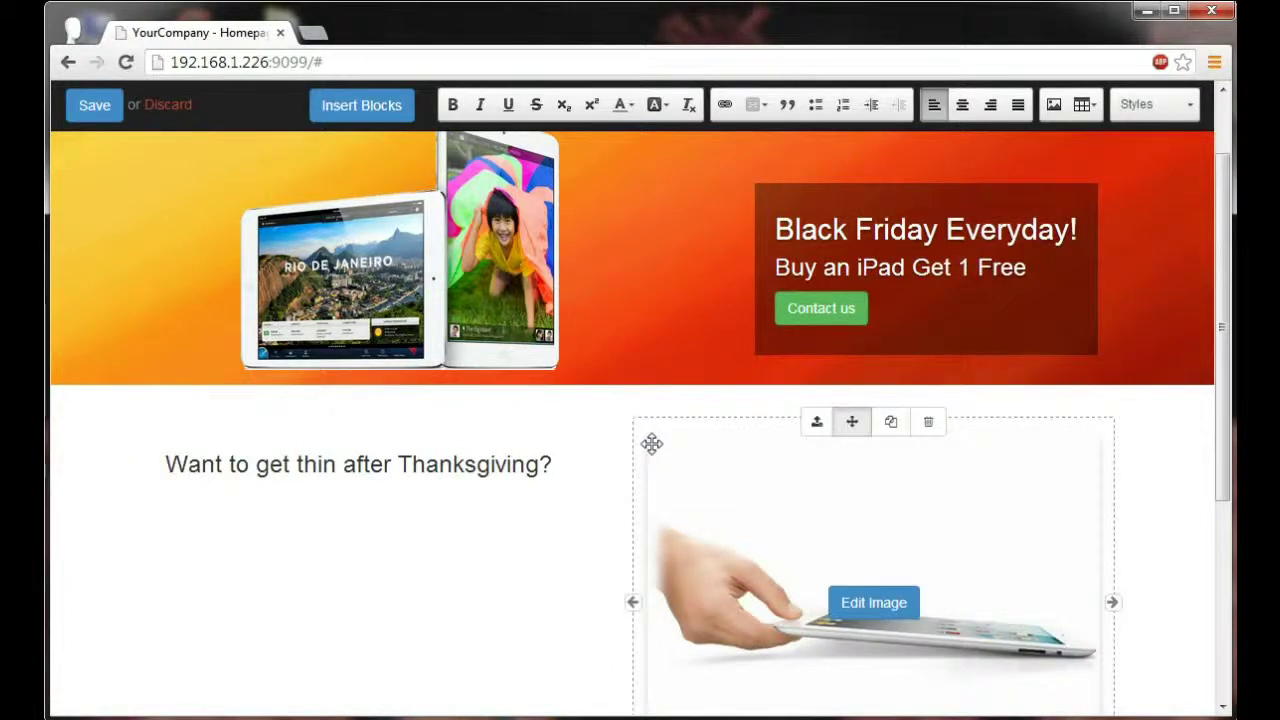
pyautogui.scroll(-2, 886, 500)
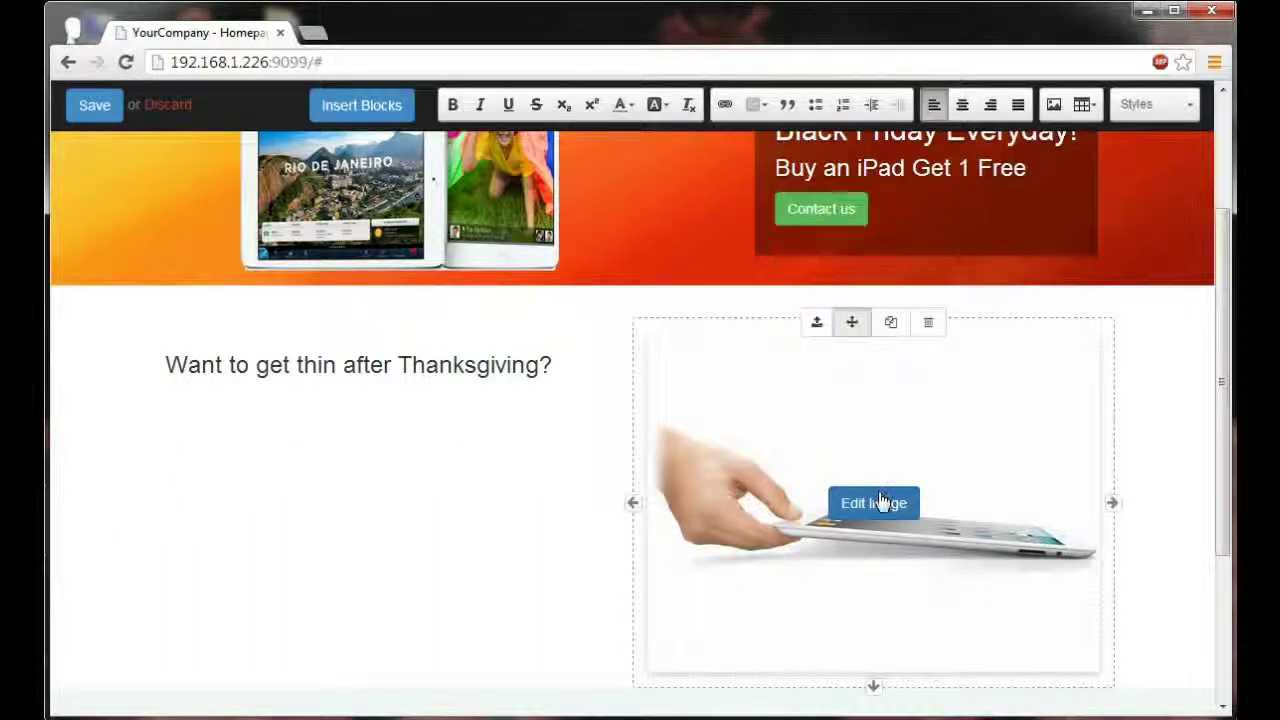
pyautogui.moveTo(873, 587); pyautogui.dragTo(873, 571)
pyautogui.moveTo(874, 500)
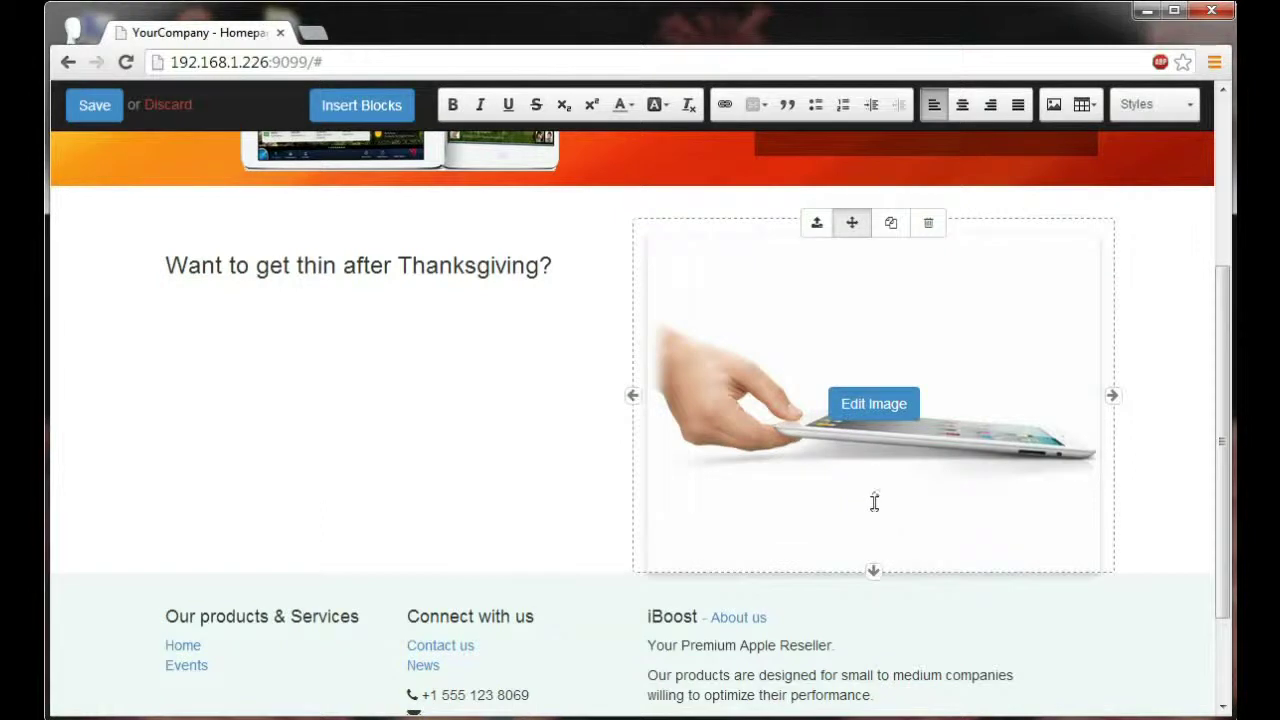
pyautogui.moveTo(1113, 395); pyautogui.dragTo(908, 392)
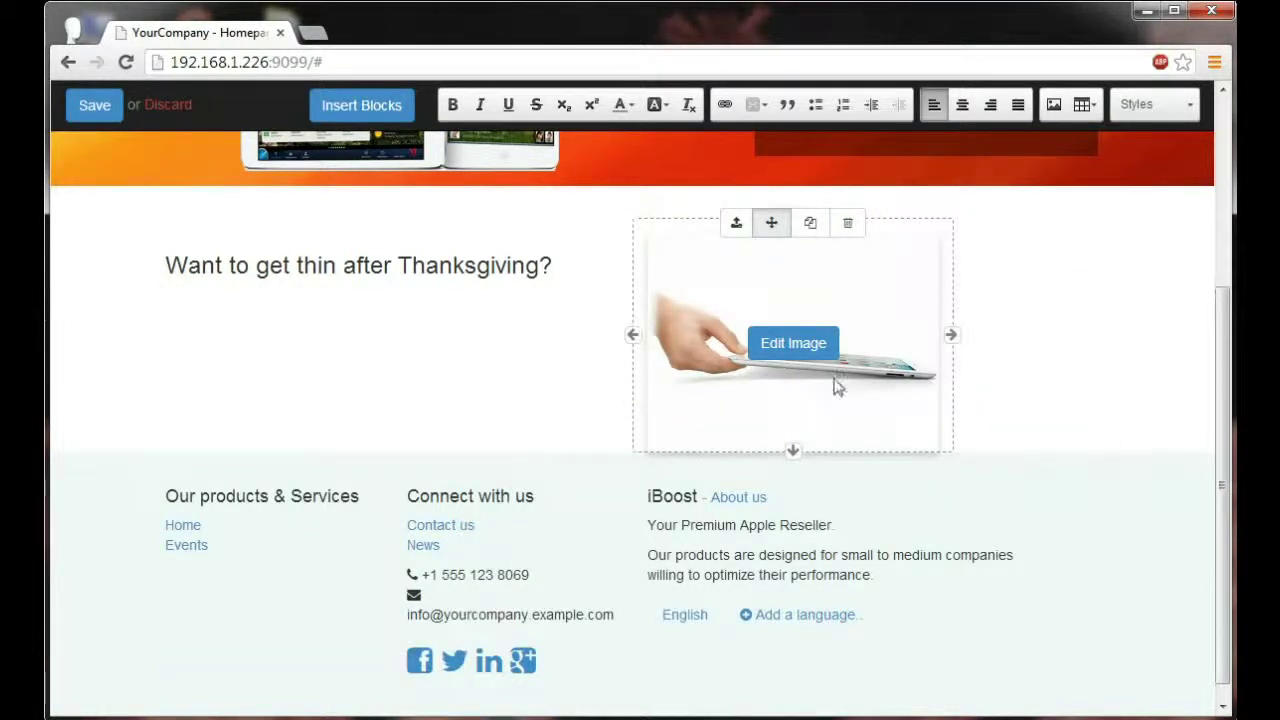
# Narrow the Thanksgiving heading's column, duplicate it and place the copy to the right of the tablet image.
pyautogui.click(427, 265)
pyautogui.moveTo(630, 267); pyautogui.dragTo(446, 271)
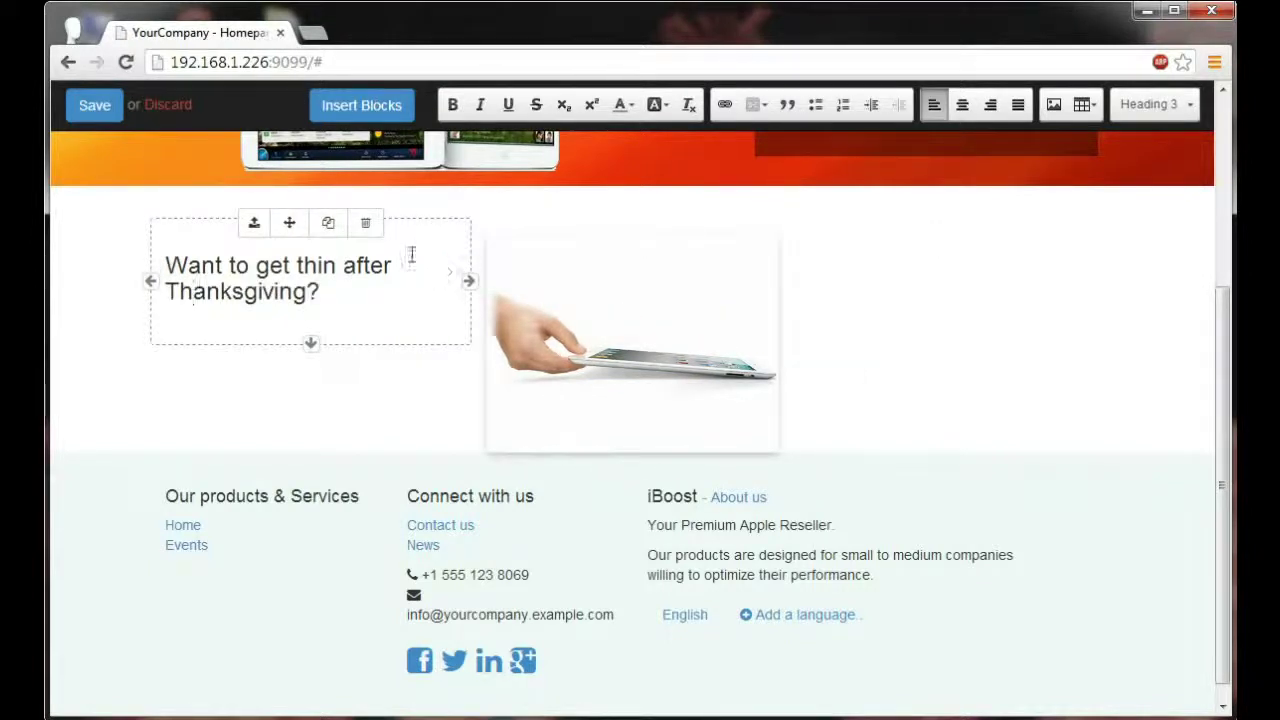
pyautogui.click(332, 226)
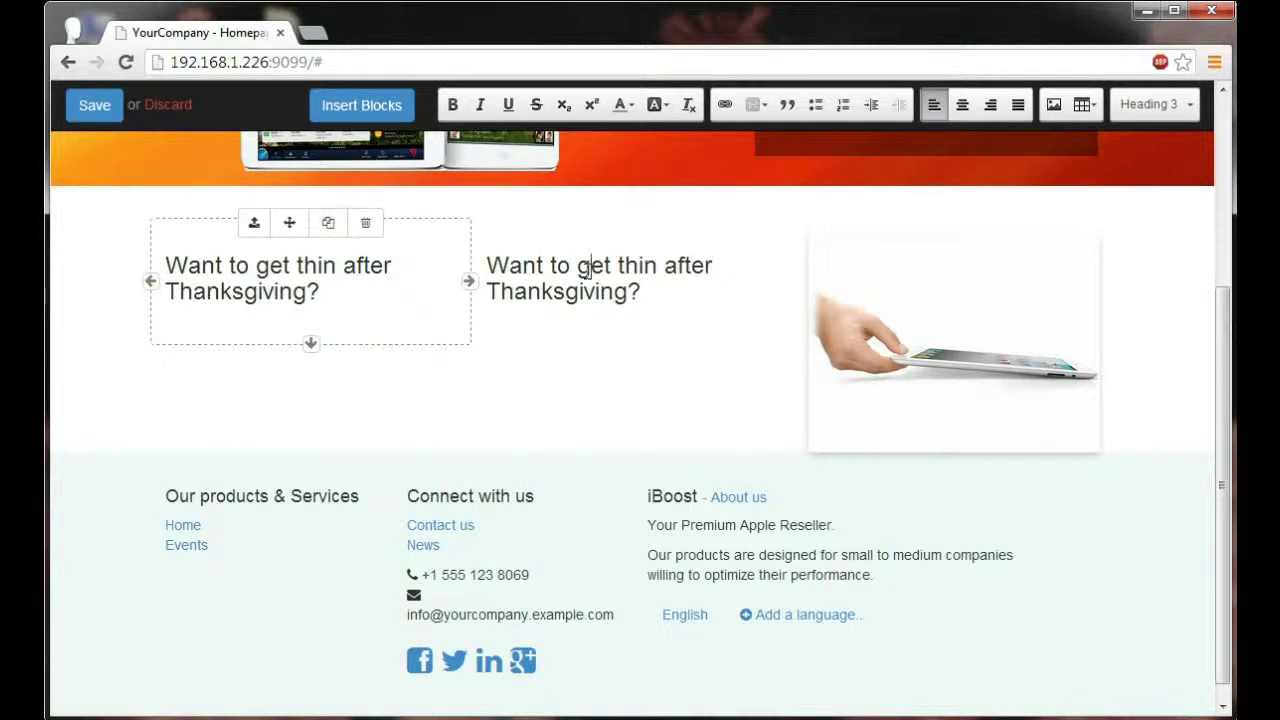
pyautogui.moveTo(607, 222); pyautogui.dragTo(789, 254)
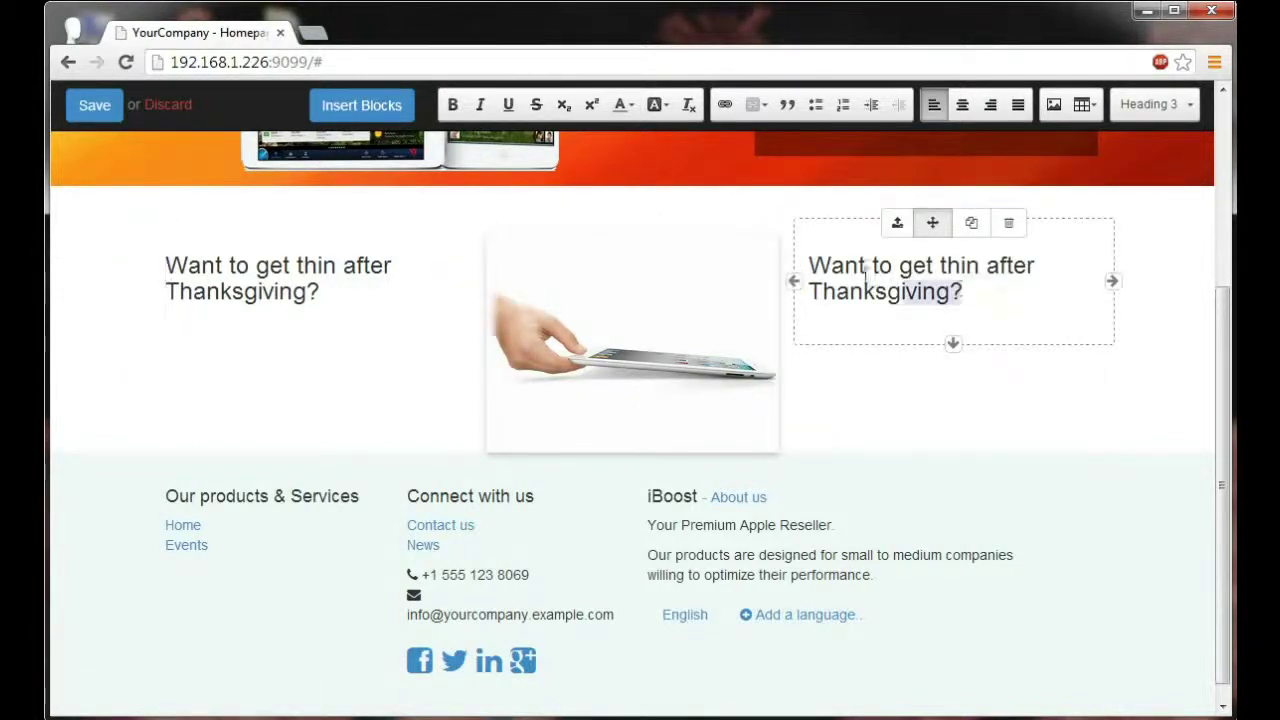
# Replace the copied heading with "Get ultra thin with iPads!" and slightly increase the spacing beneath the section.
pyautogui.moveTo(968, 290); pyautogui.dragTo(815, 265)
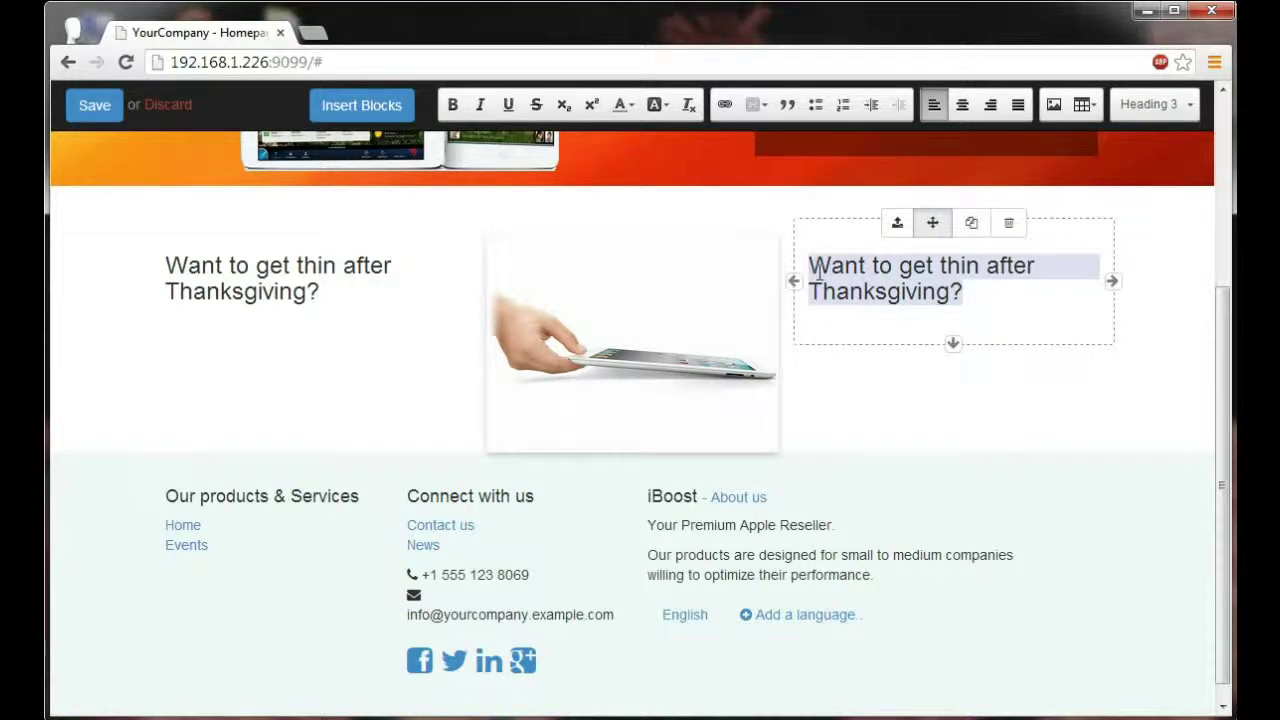
pyautogui.press('BackSpace')
pyautogui.write('Get ultra thin with ')
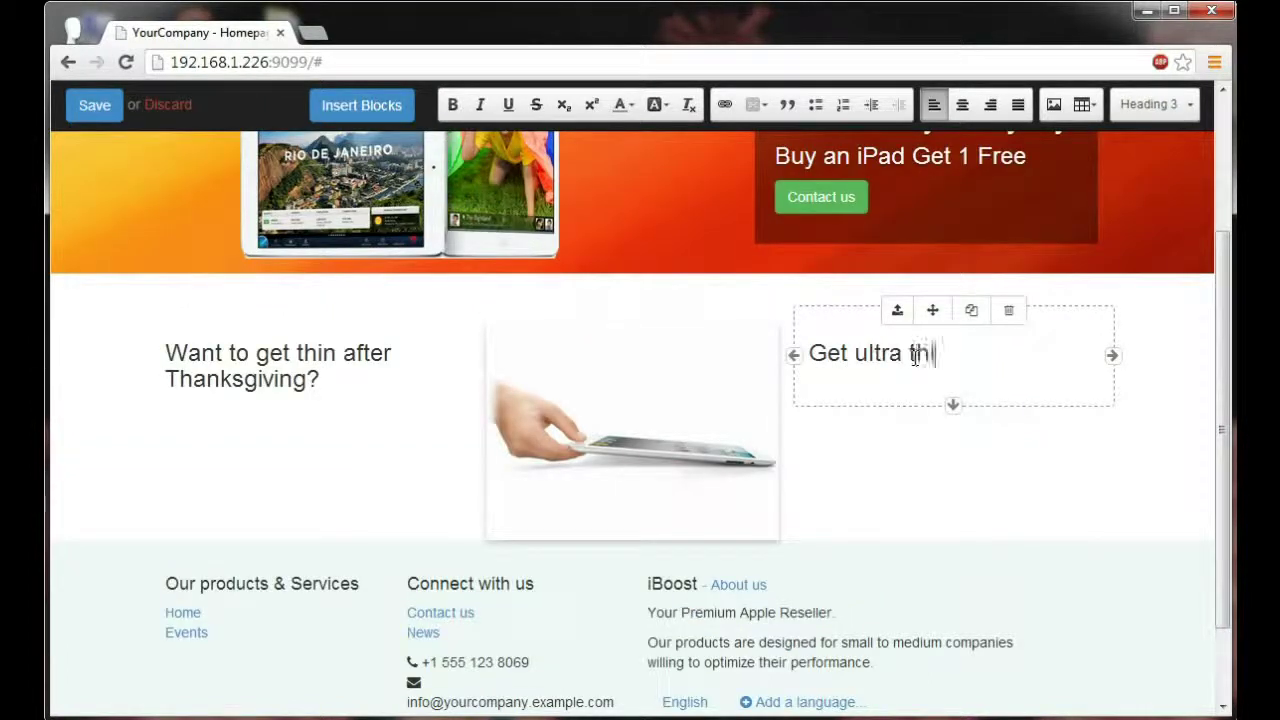
pyautogui.write('iPads!')
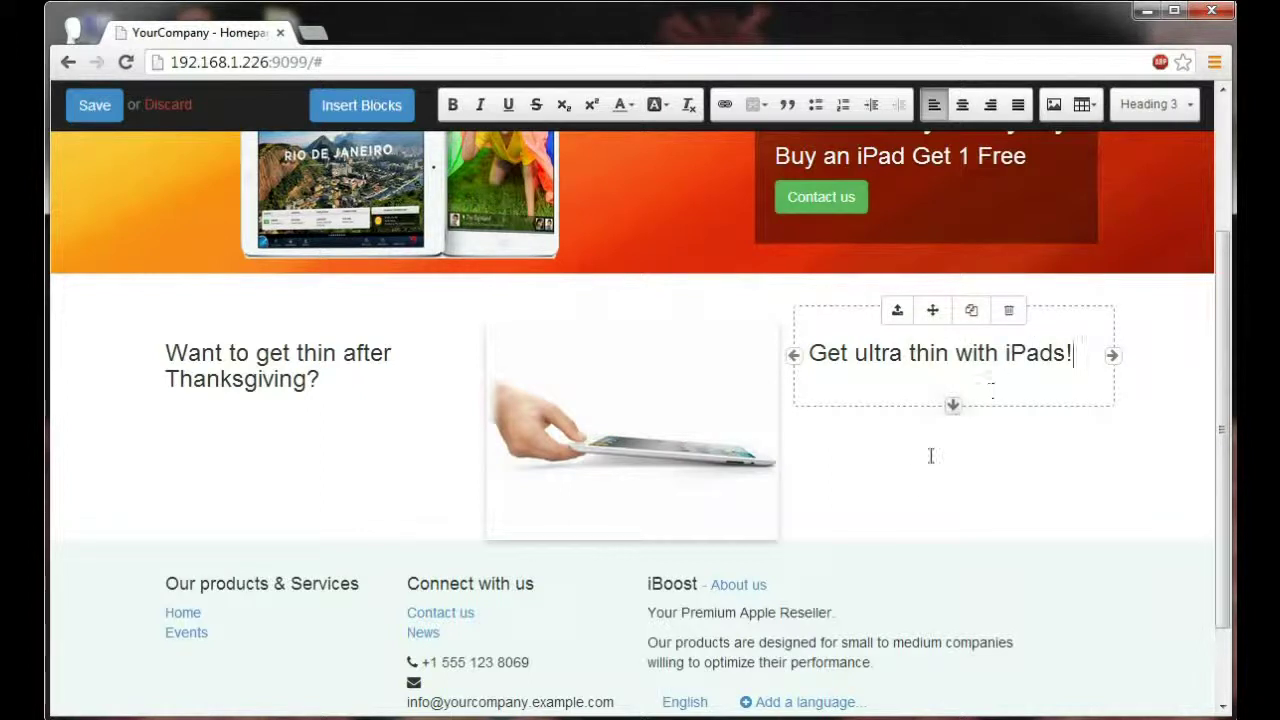
pyautogui.press('Return')
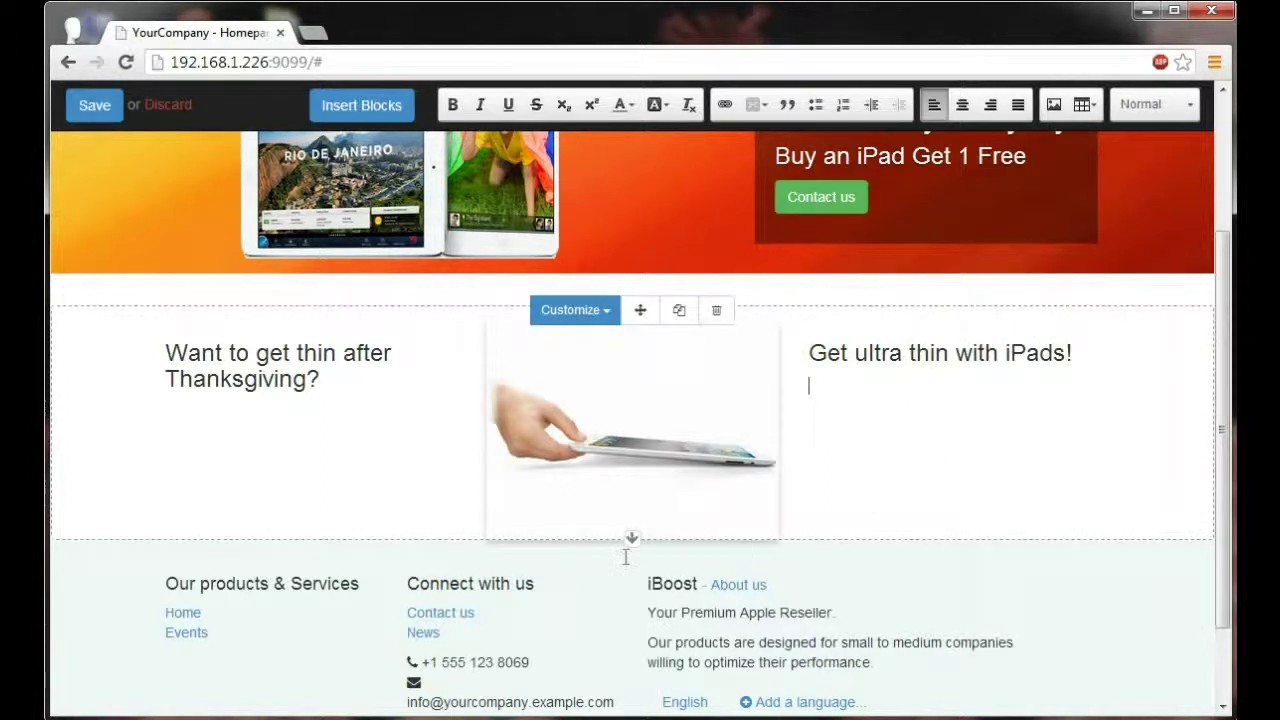
pyautogui.moveTo(631, 538); pyautogui.dragTo(632, 556)
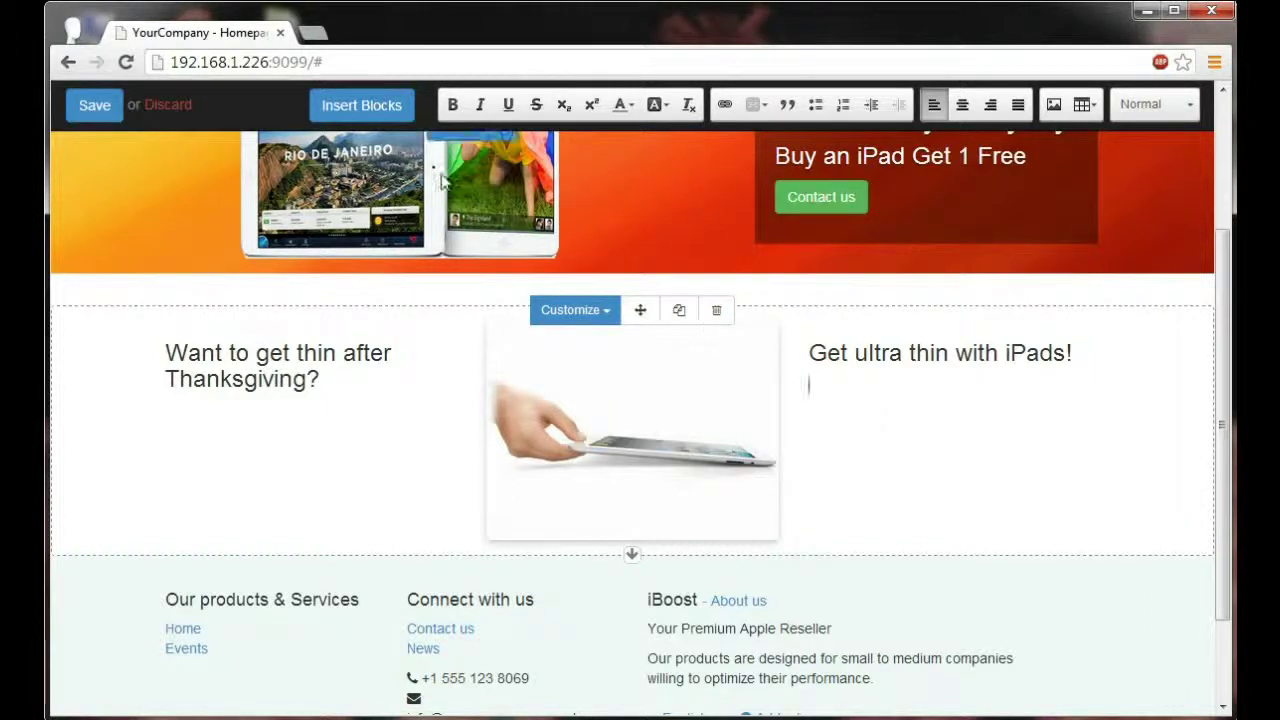
# Insert a Parallax effect block between the tablet section and the footer.
pyautogui.click(370, 108)
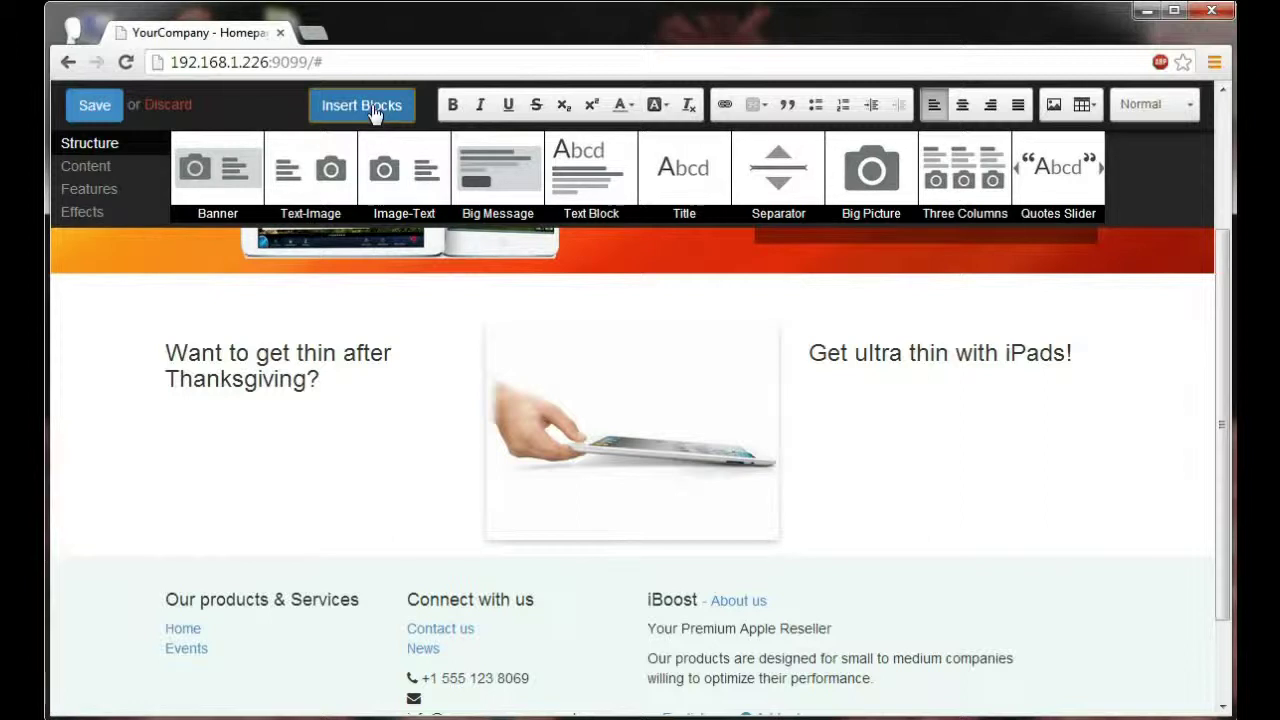
pyautogui.click(95, 214)
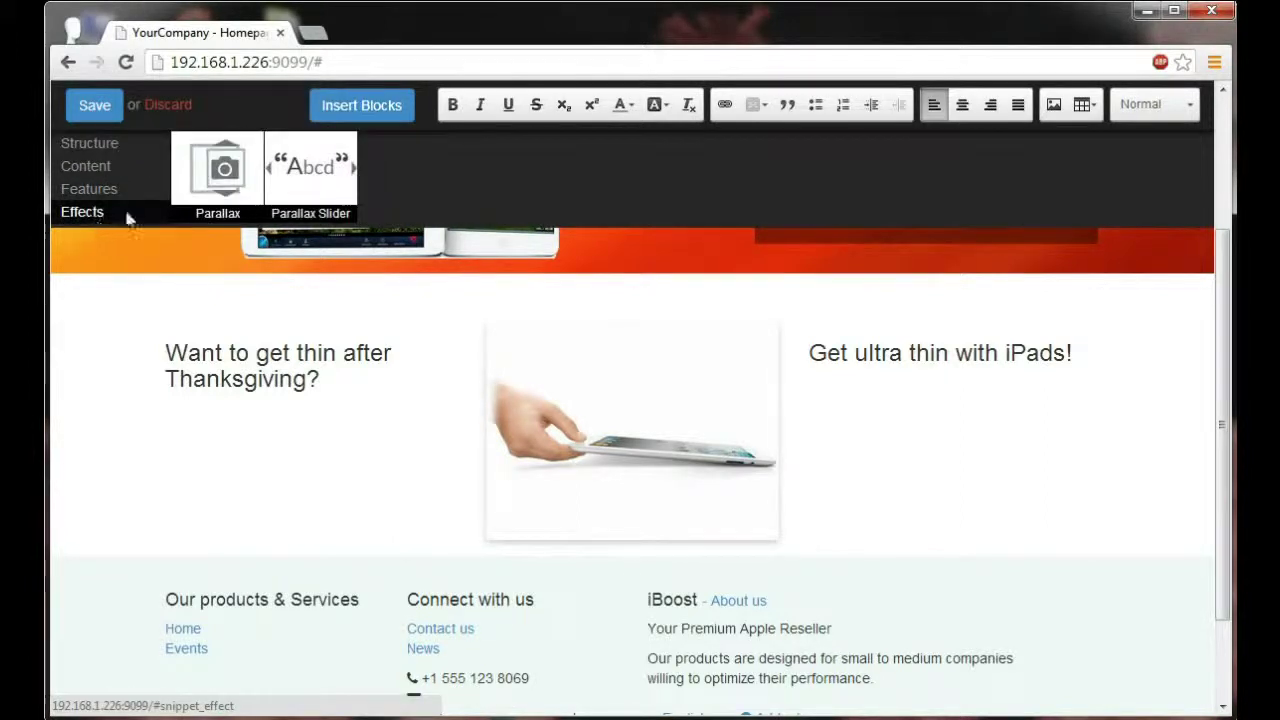
pyautogui.moveTo(218, 170); pyautogui.dragTo(286, 597)
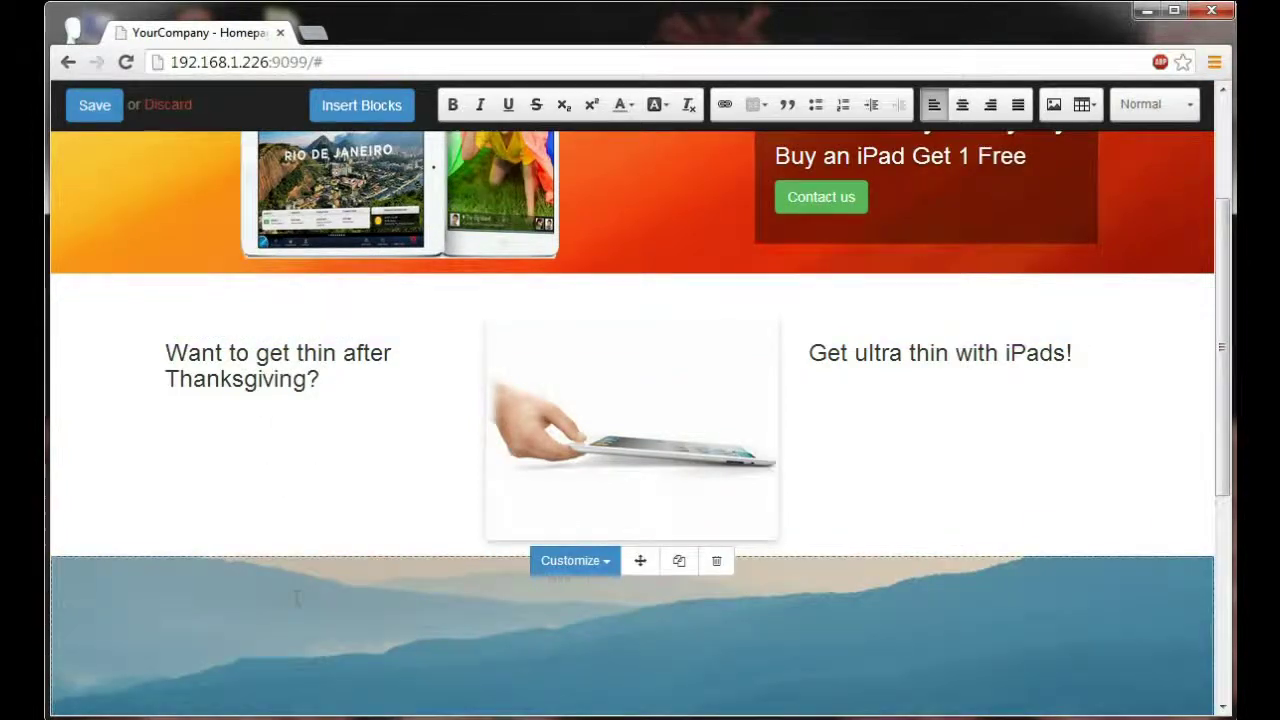
pyautogui.scroll(-3, 296, 598)
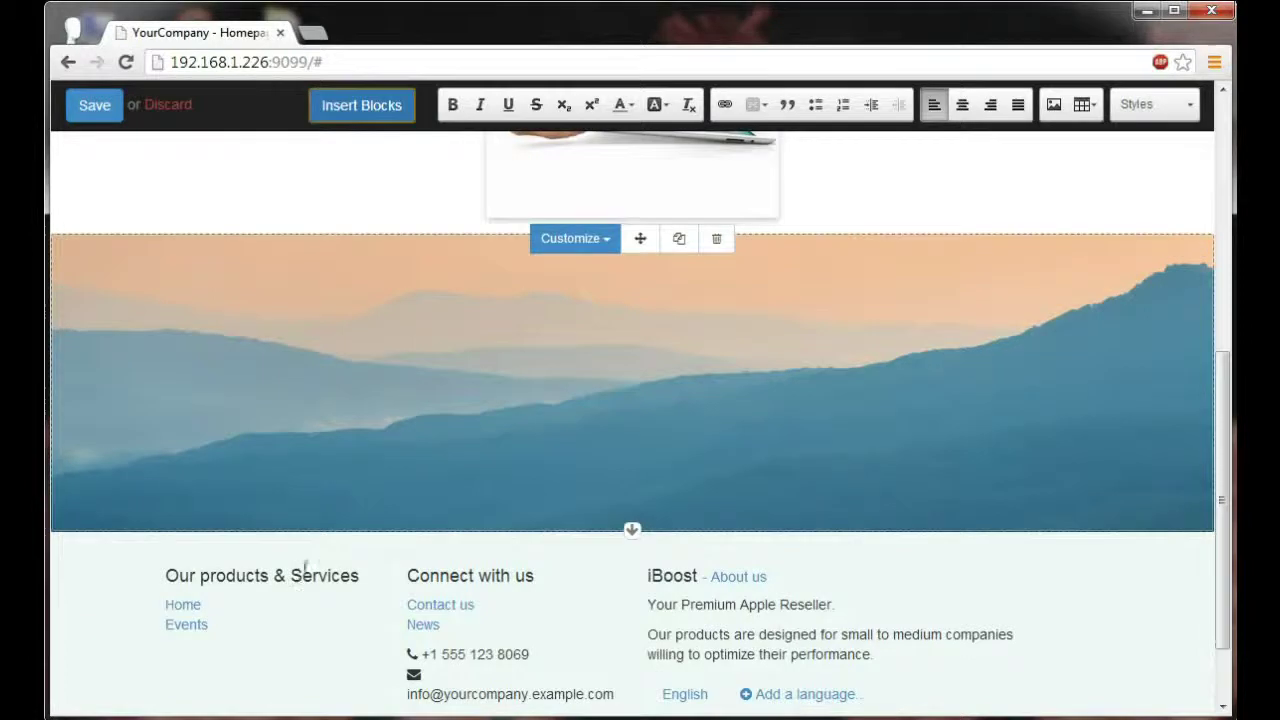
# Change the parallax block's background to the existing image of a road under a cloudy sky.
pyautogui.scroll(1, 500, 428)
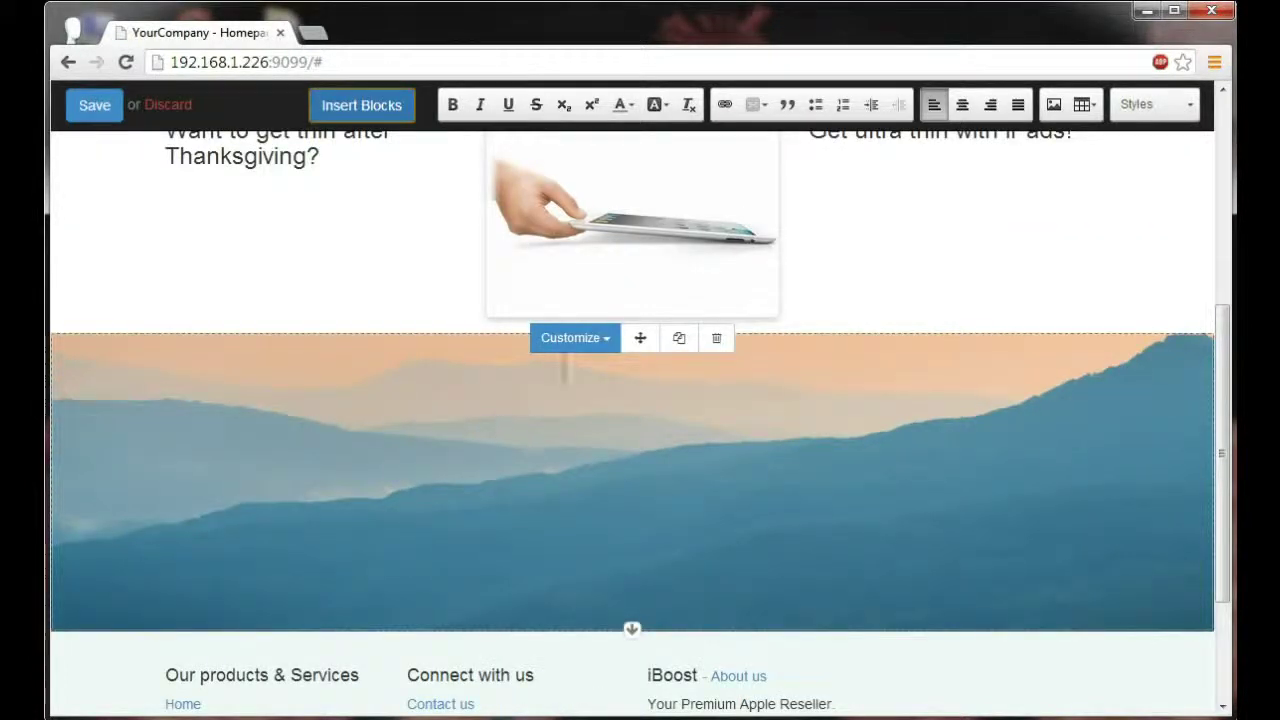
pyautogui.click(572, 345)
pyautogui.moveTo(600, 400)
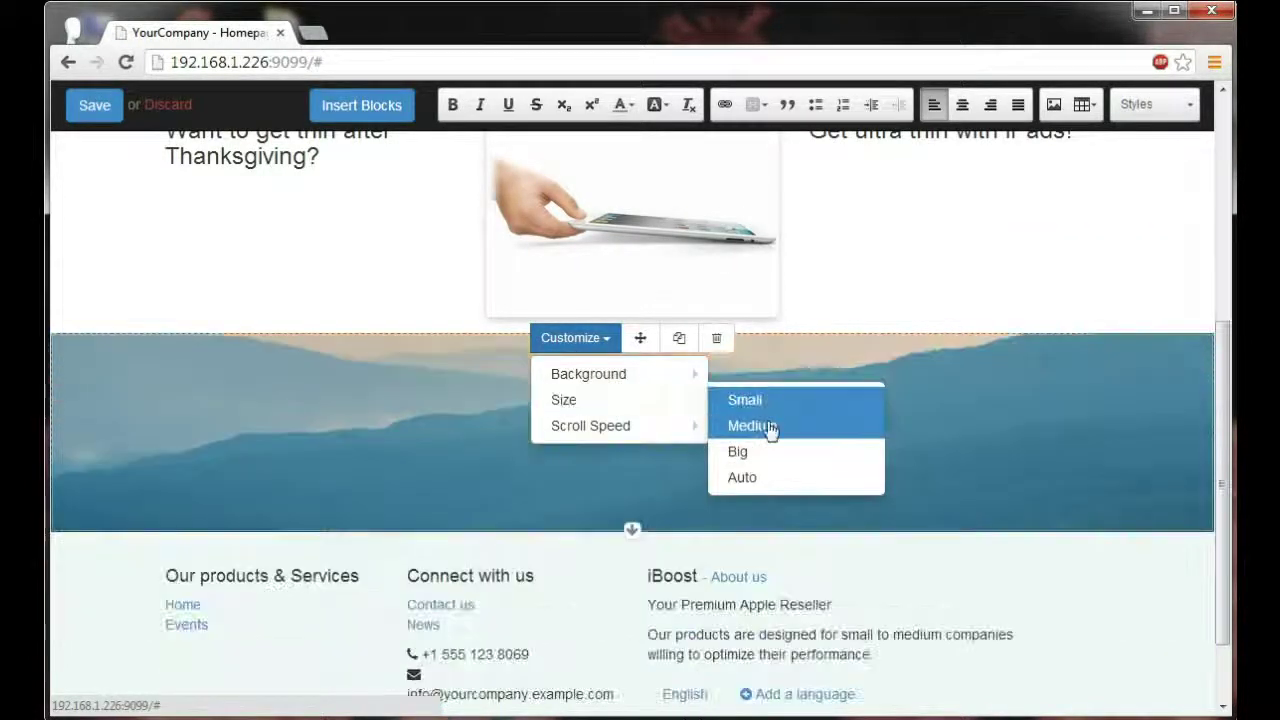
pyautogui.moveTo(588, 374)
pyautogui.click(785, 489)
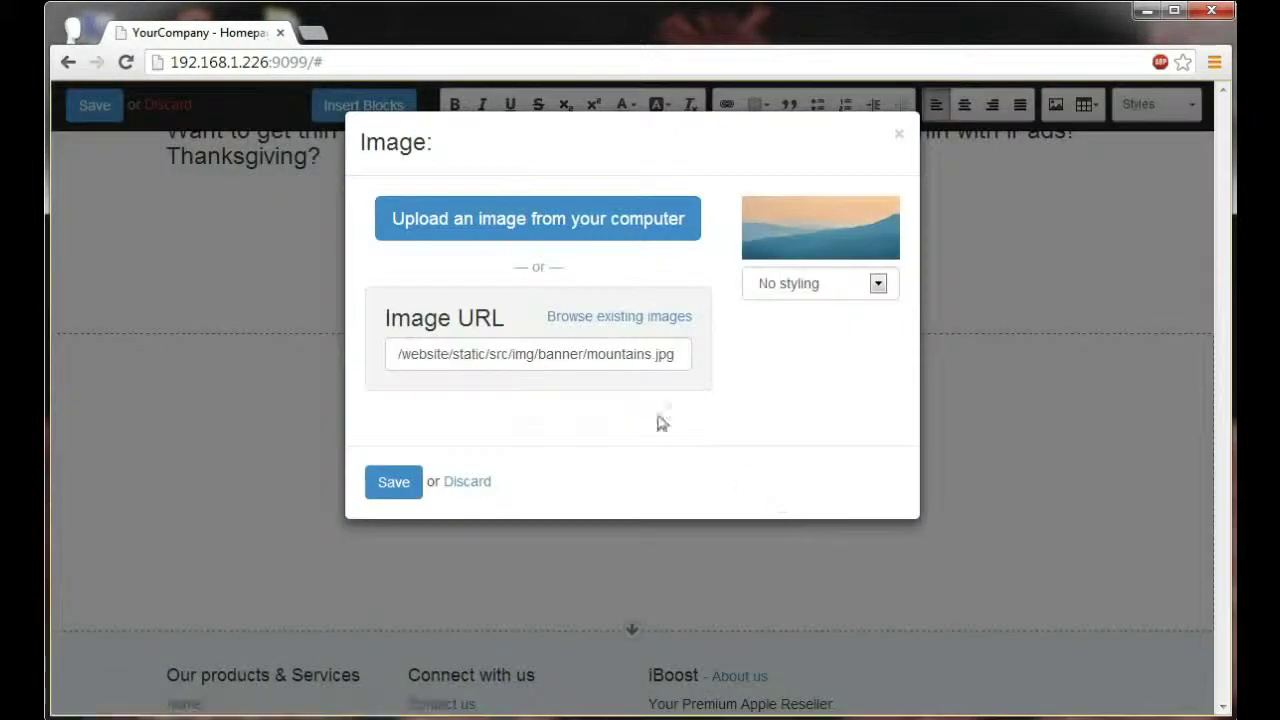
pyautogui.click(636, 318)
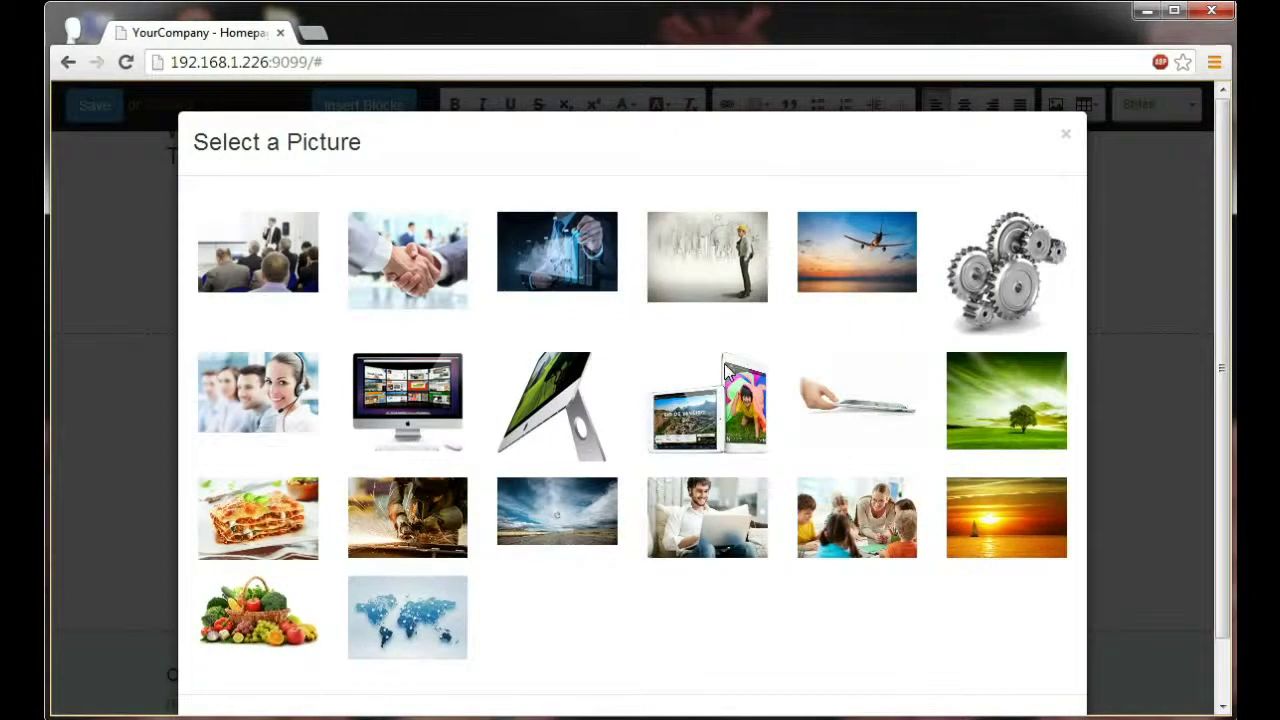
pyautogui.click(580, 512)
pyautogui.click(386, 486)
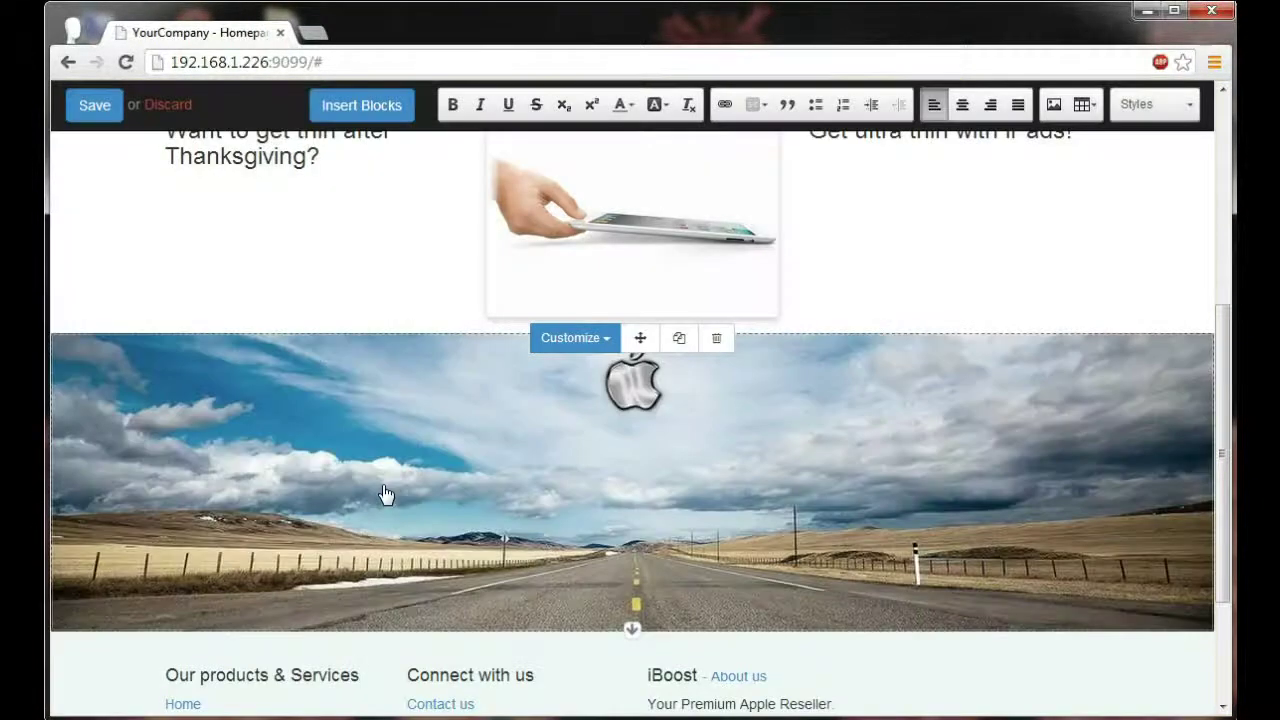
# Set the parallax block's scroll speed to Slow and check the effect by scrolling the page.
pyautogui.click(584, 340)
pyautogui.moveTo(628, 432)
pyautogui.click(766, 480)
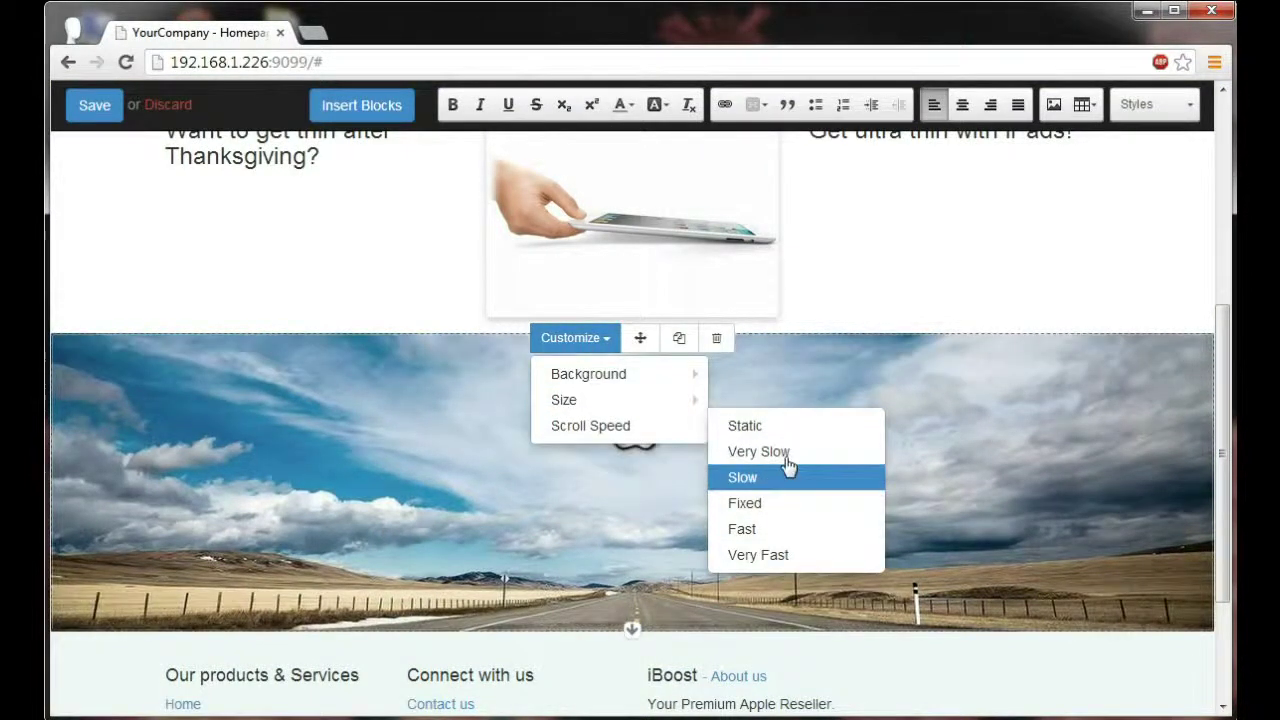
pyautogui.scroll(-1, 872, 284)
pyautogui.scroll(3, 872, 284)
pyautogui.scroll(-1, 872, 284)
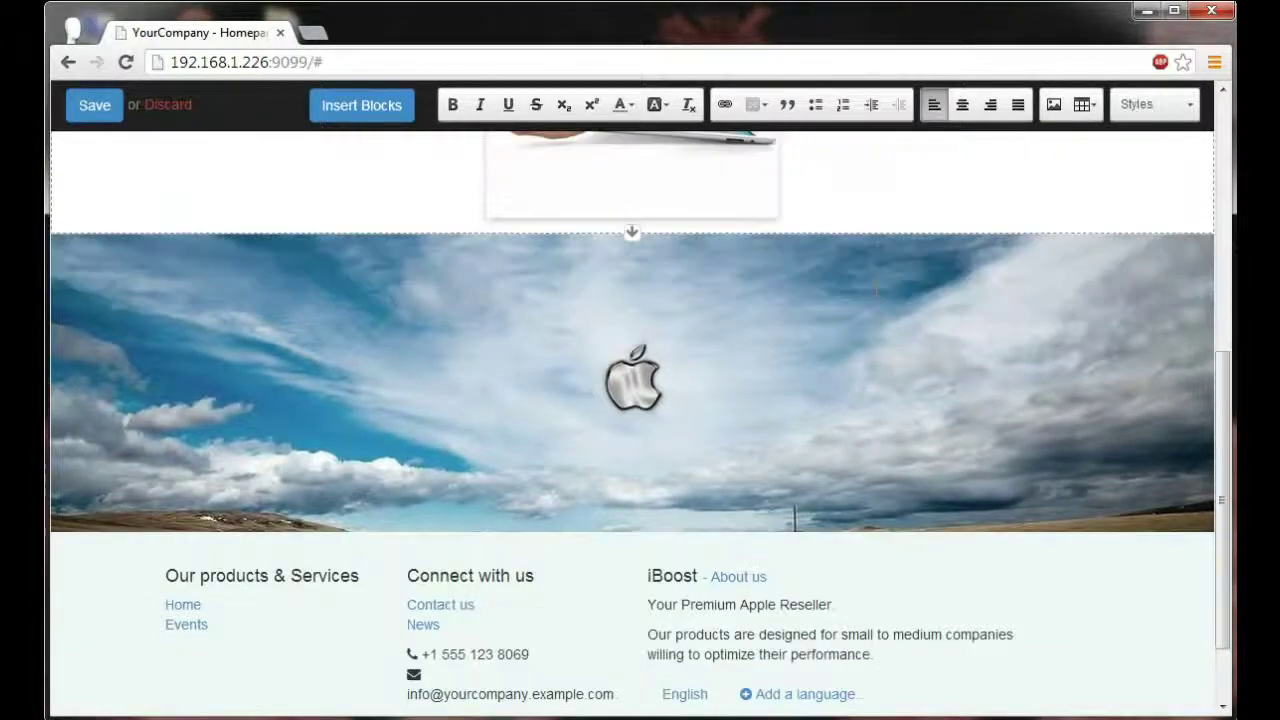
pyautogui.scroll(1, 876, 291)
pyautogui.scroll(1, 863, 280)
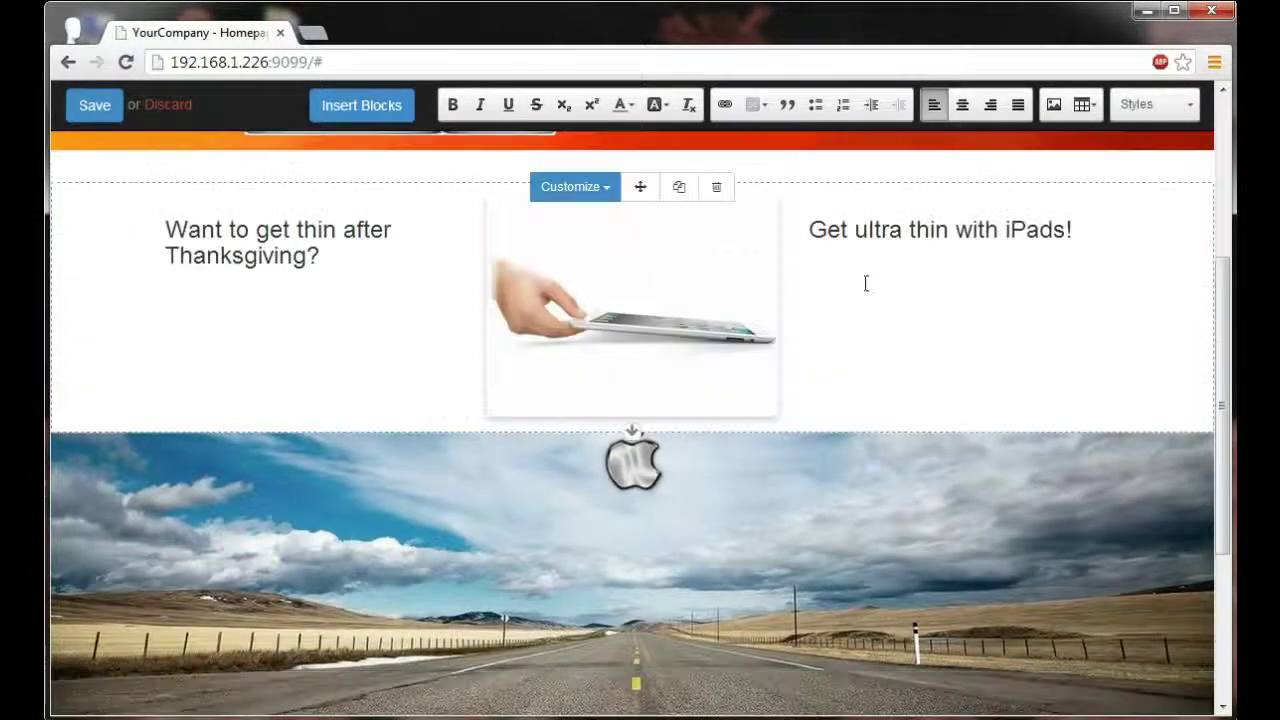
# Return to the start of the homepage and save the edited page.
pyautogui.scroll(1, 874, 307)
pyautogui.scroll(2, 874, 307)
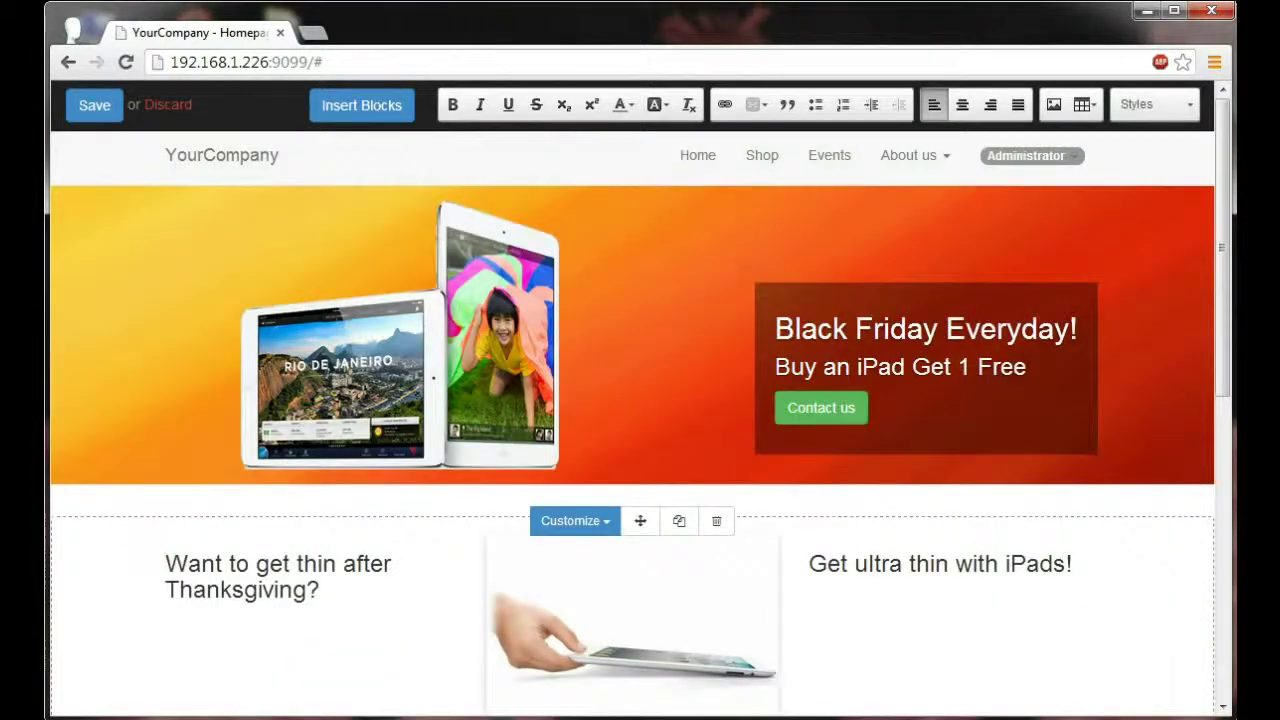
pyautogui.click(95, 107)
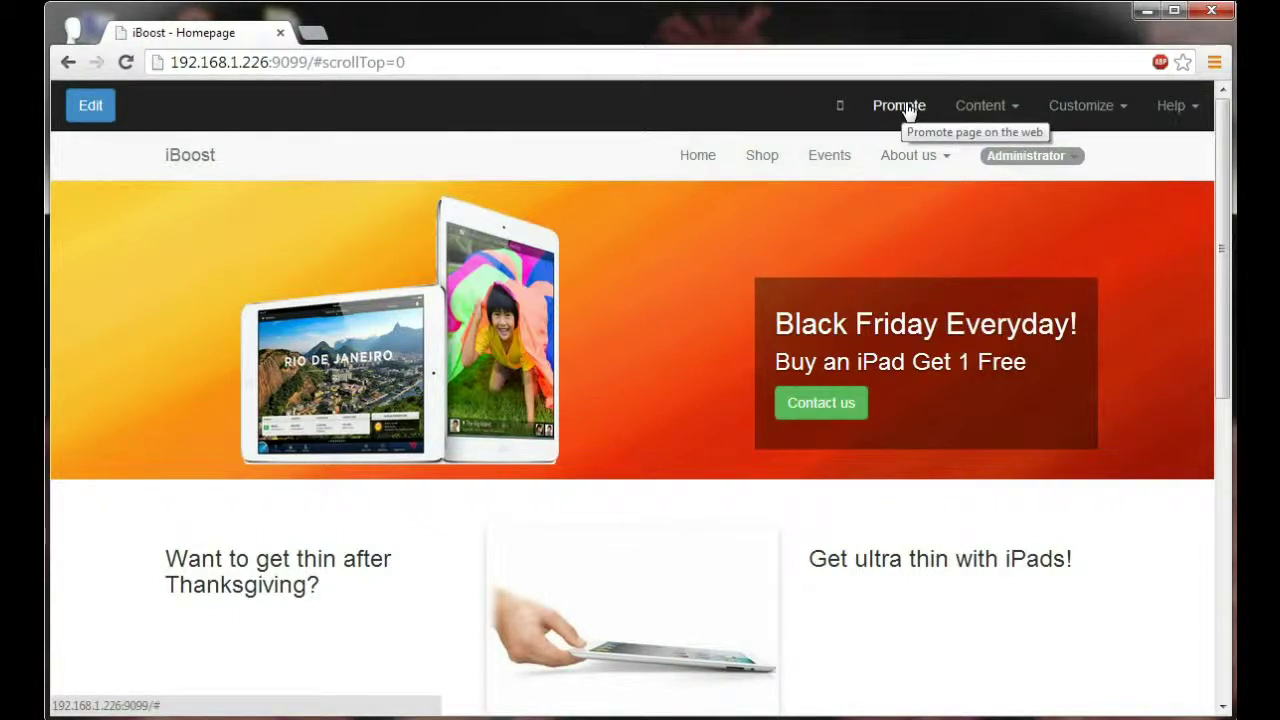
# Edit the site menu so News is a top-level entry above About us and Contact us follows Shop, and save it.
pyautogui.click(993, 112)
pyautogui.click(977, 159)
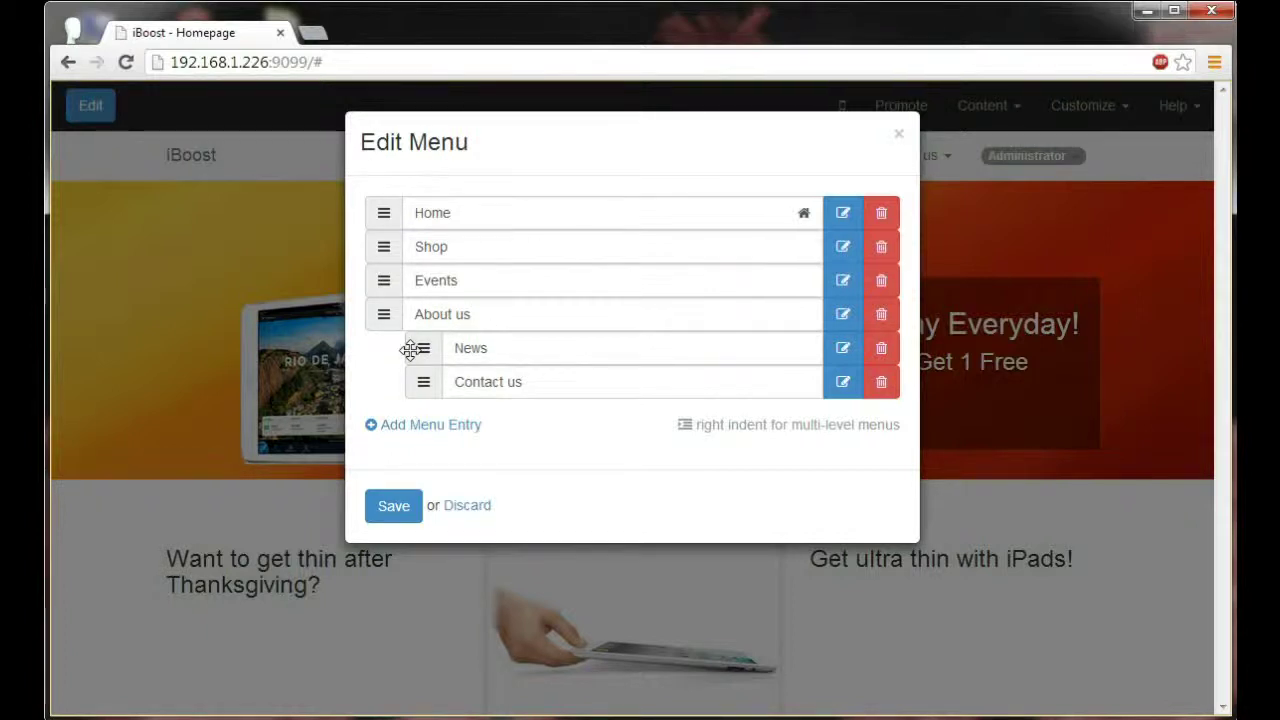
pyautogui.moveTo(418, 347); pyautogui.dragTo(370, 313)
pyautogui.moveTo(410, 372); pyautogui.dragTo(371, 279)
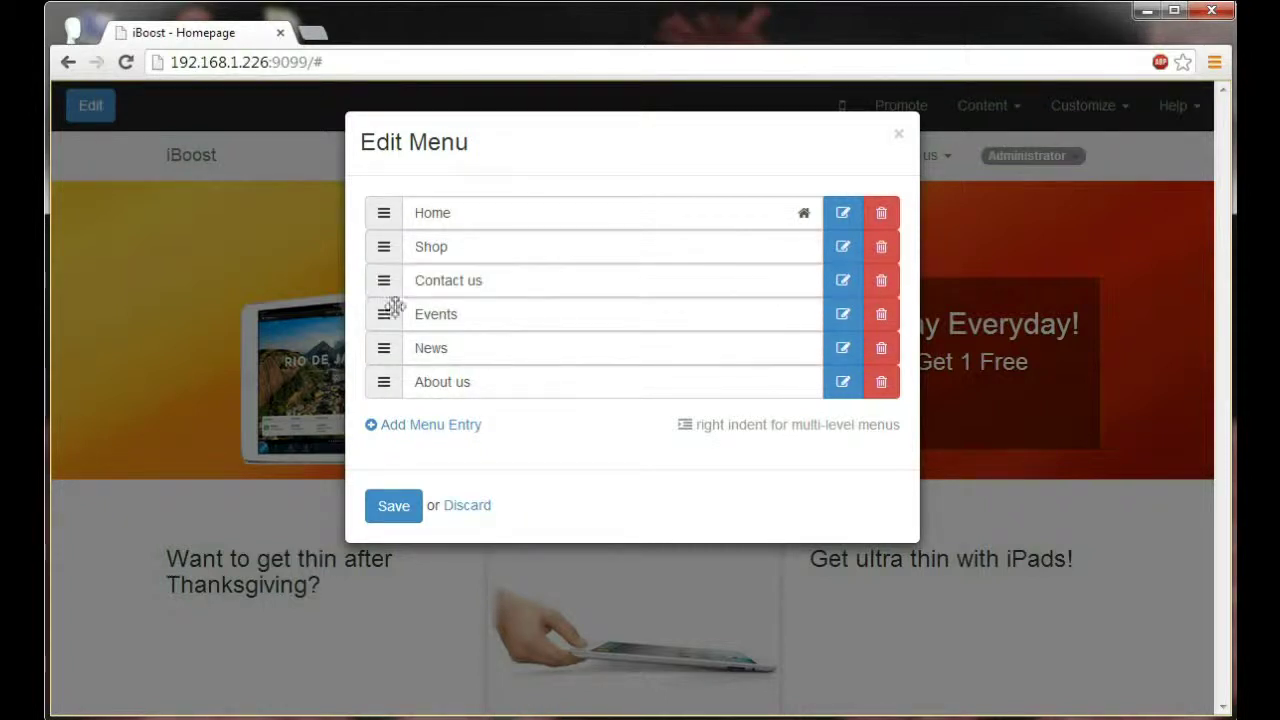
pyautogui.click(396, 508)
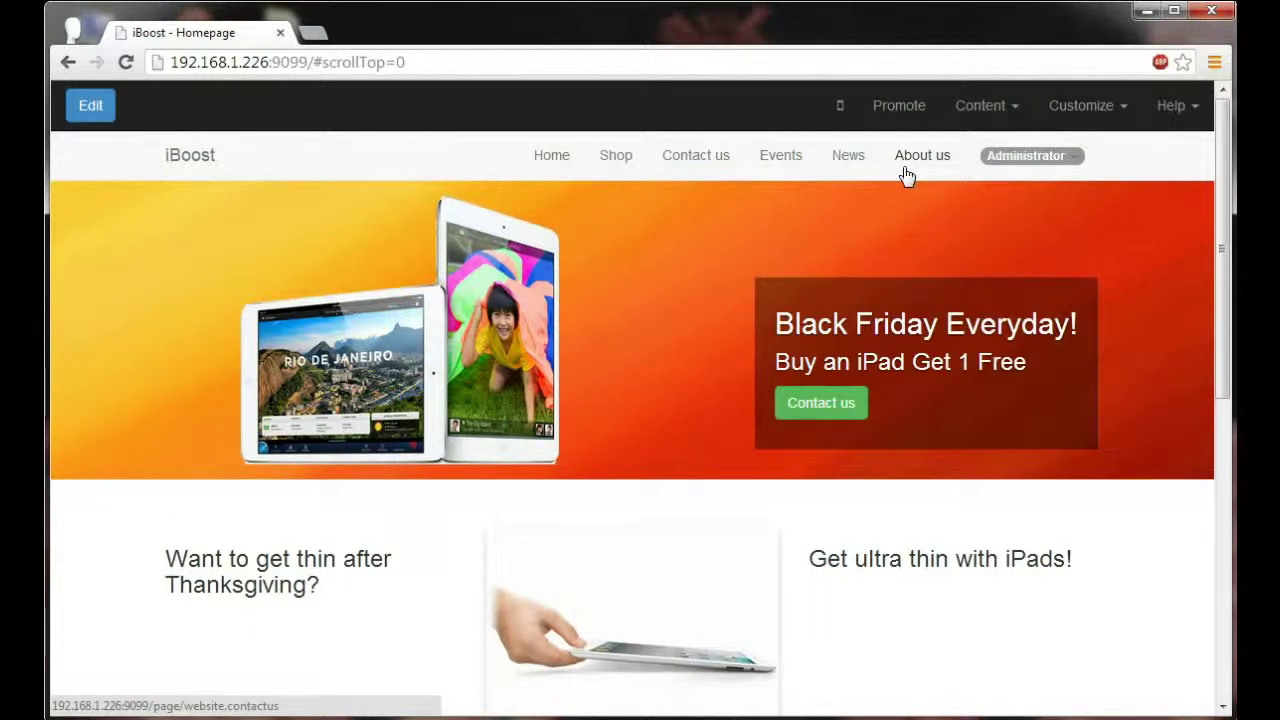
# Create a new shop product named iMac.
pyautogui.click(968, 106)
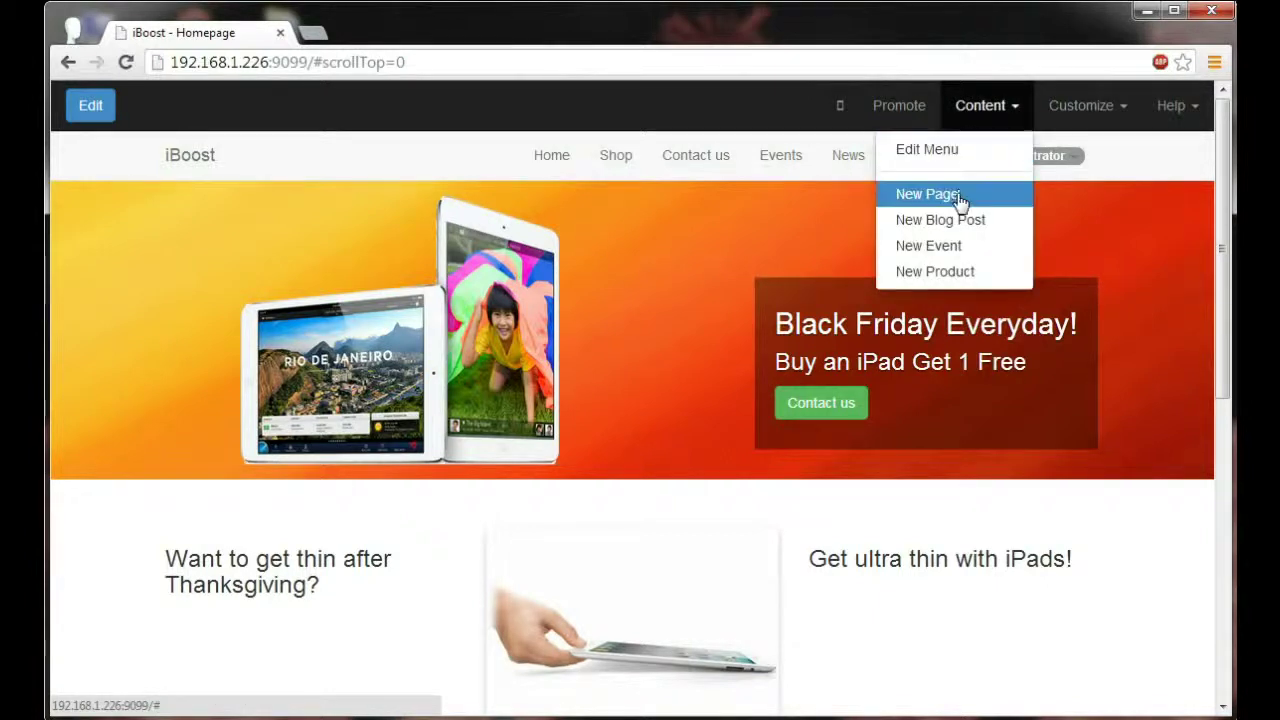
pyautogui.click(953, 271)
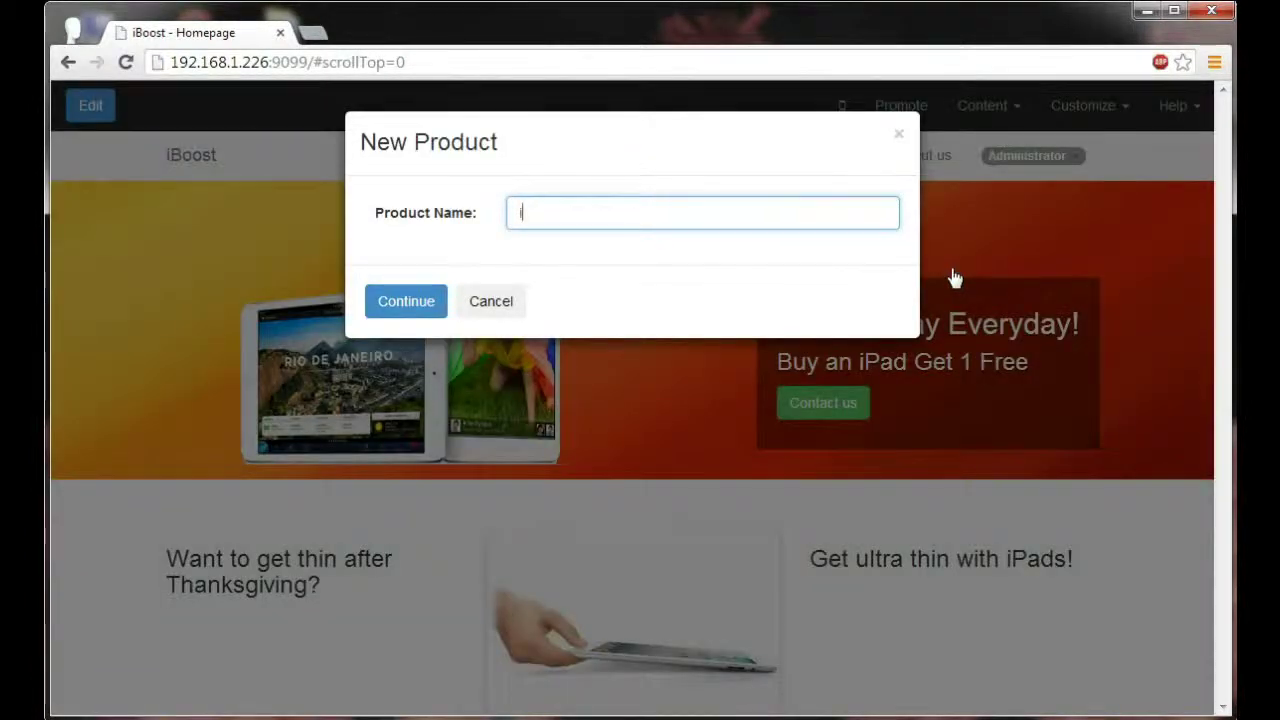
pyautogui.write('iMac')
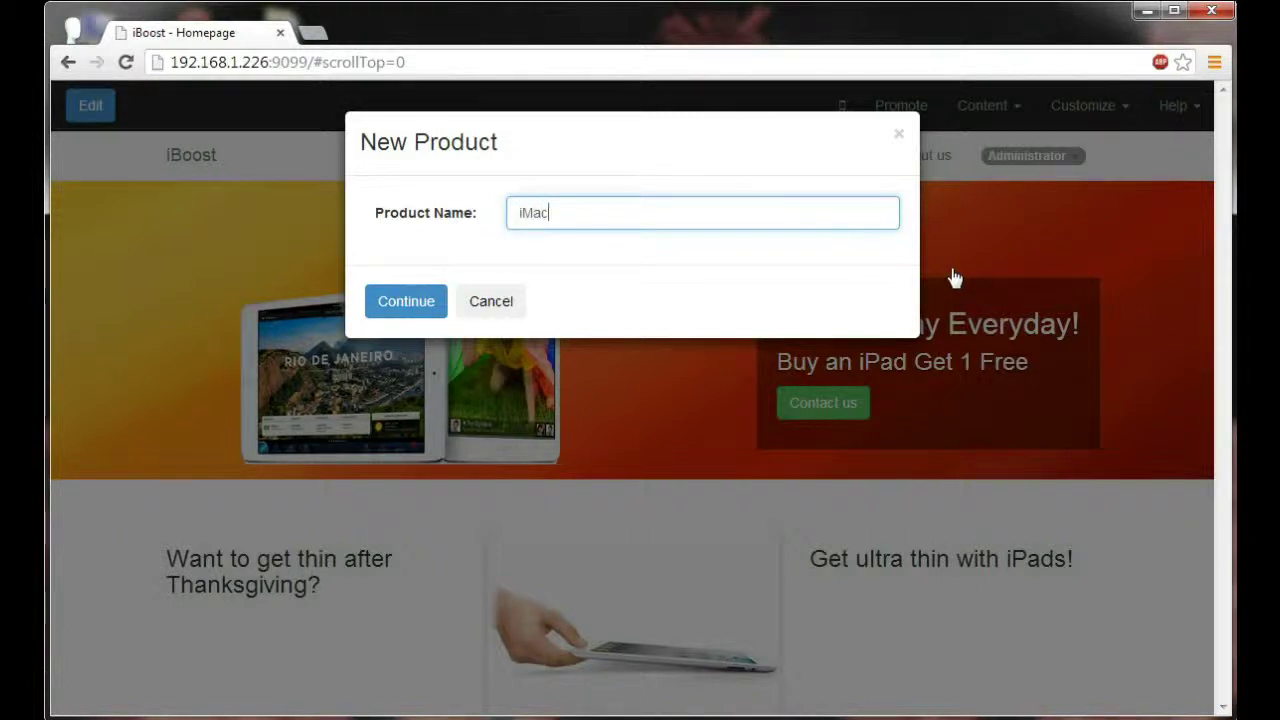
pyautogui.click(416, 305)
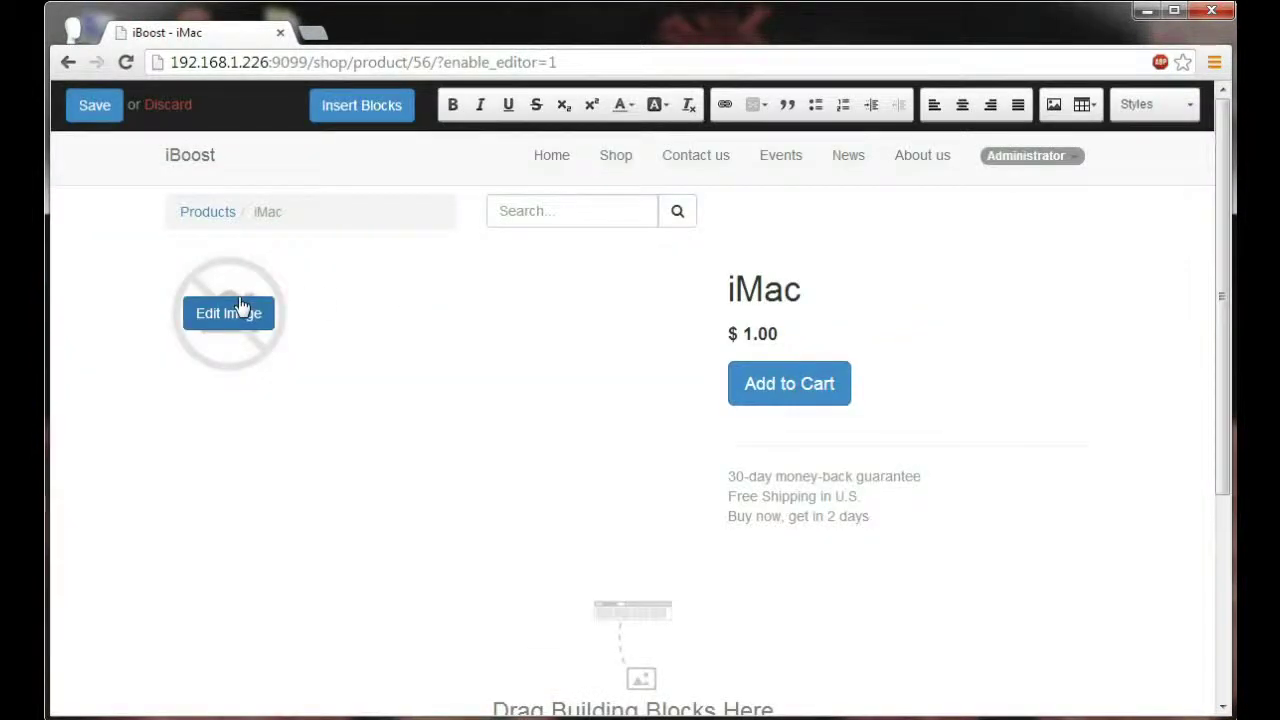
# Replace the product's placeholder image with the existing front-view picture of the iMac with keyboard and mouse.
pyautogui.click(240, 314)
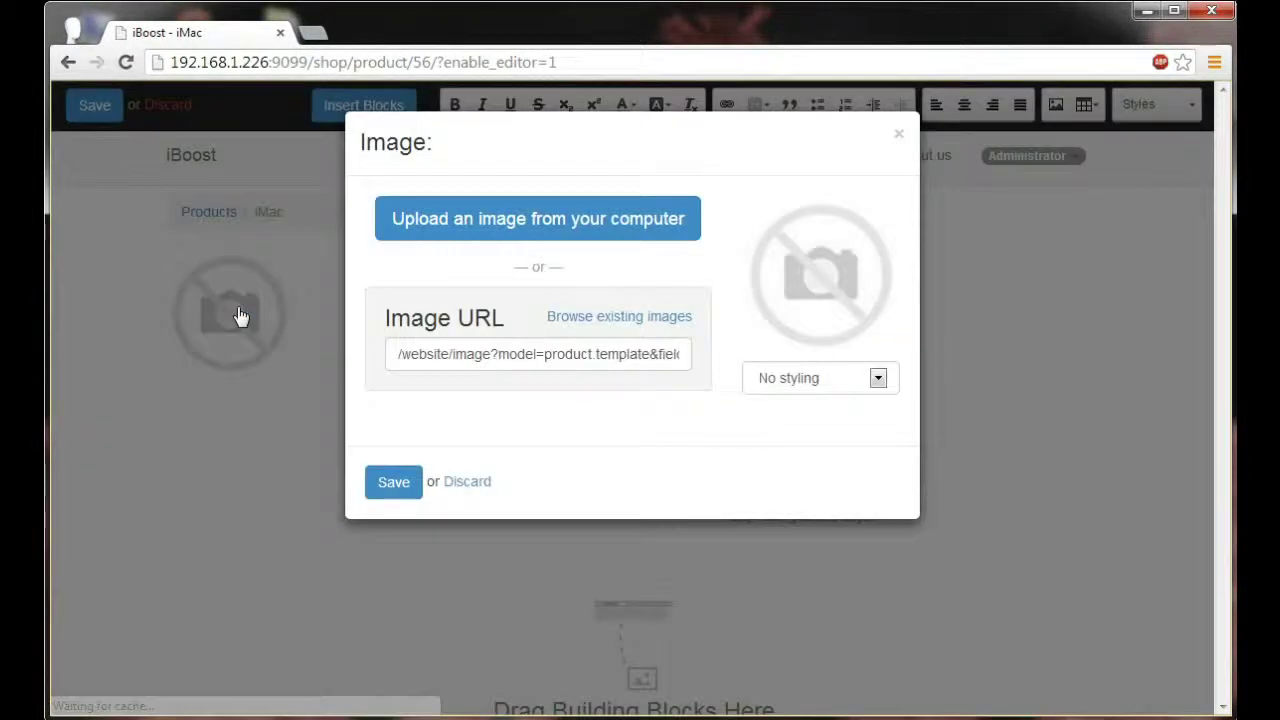
pyautogui.click(623, 320)
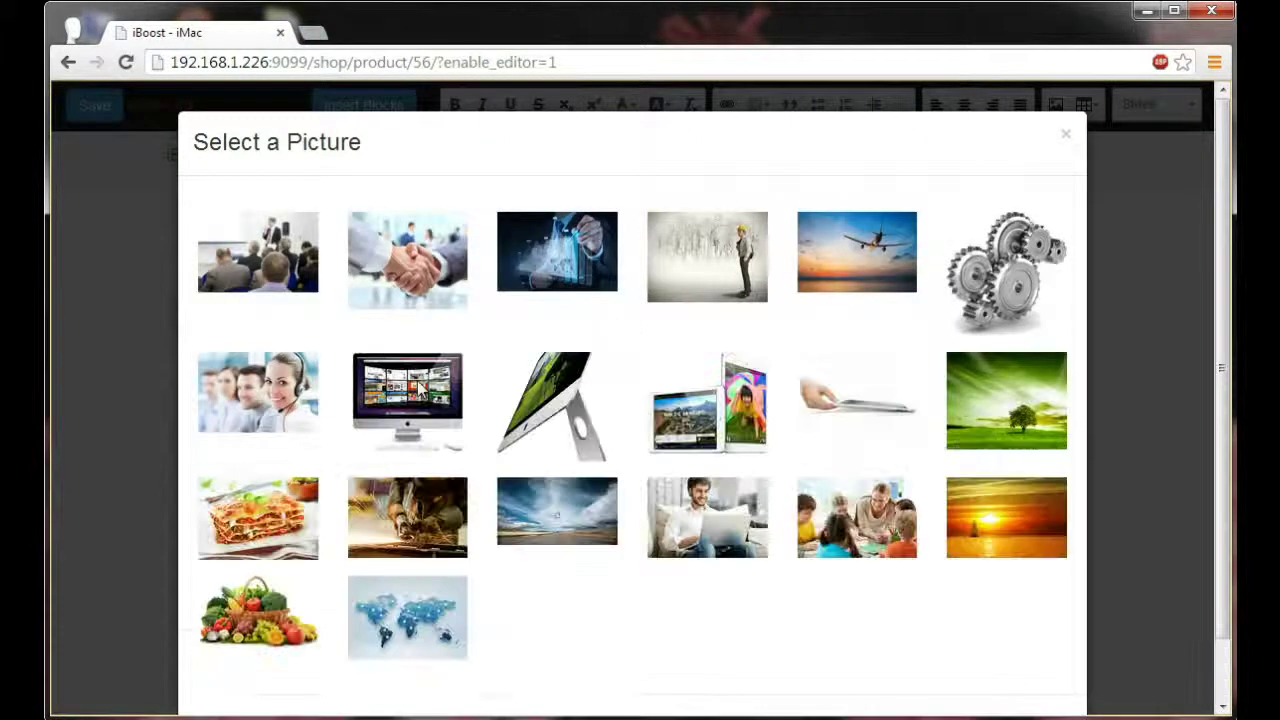
pyautogui.click(409, 400)
pyautogui.click(388, 485)
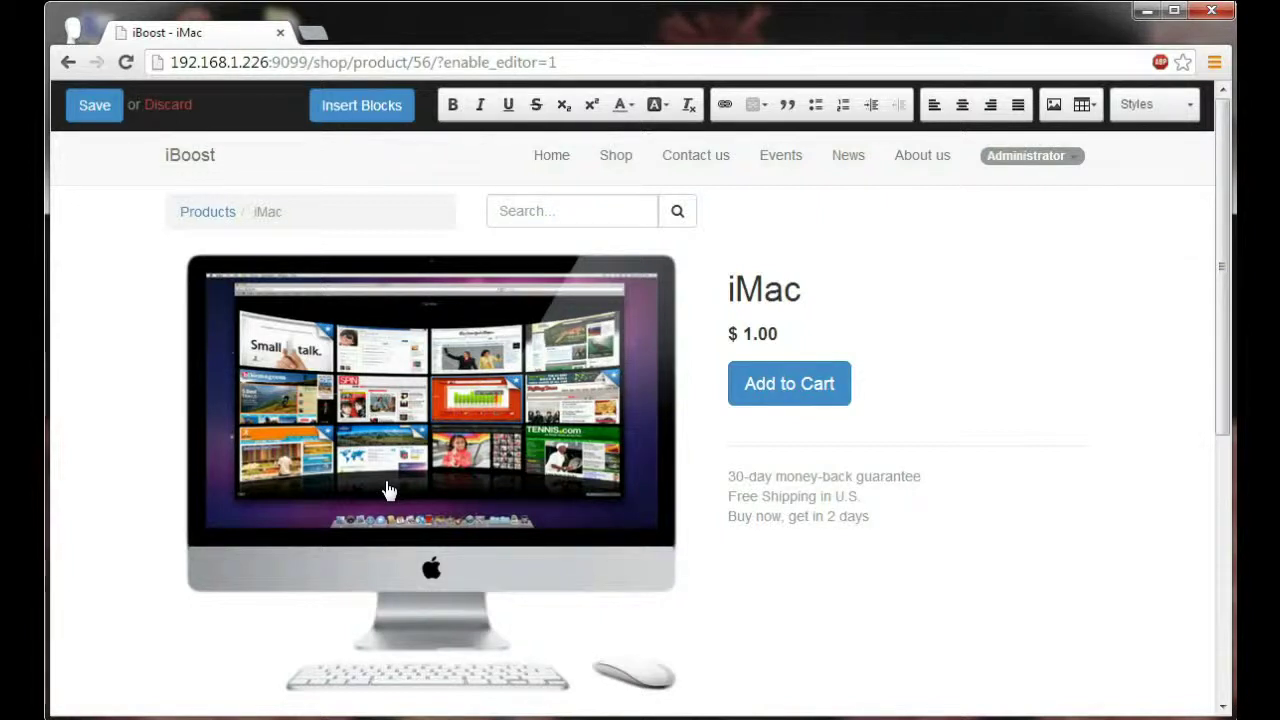
# Change the product title to "27-inch iMac" and set its price to $1799.00.
pyautogui.click(752, 295)
pyautogui.write('27')
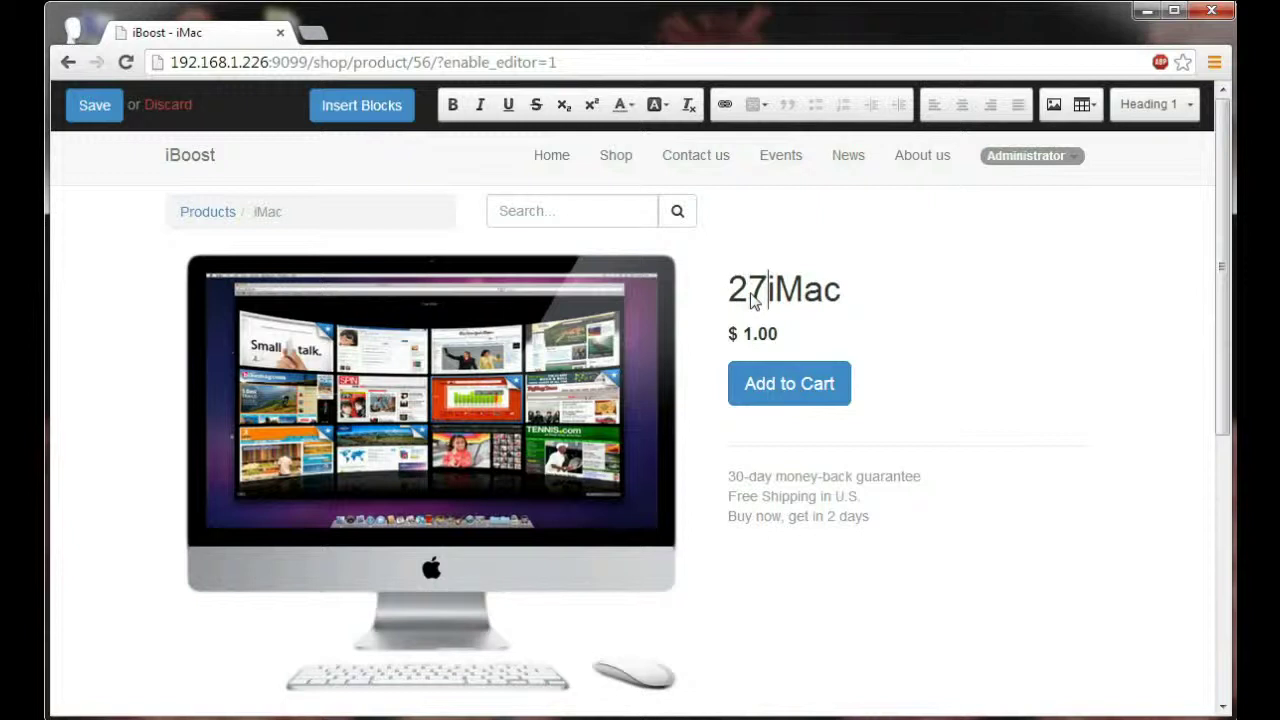
pyautogui.write('-inch')
pyautogui.click(755, 333)
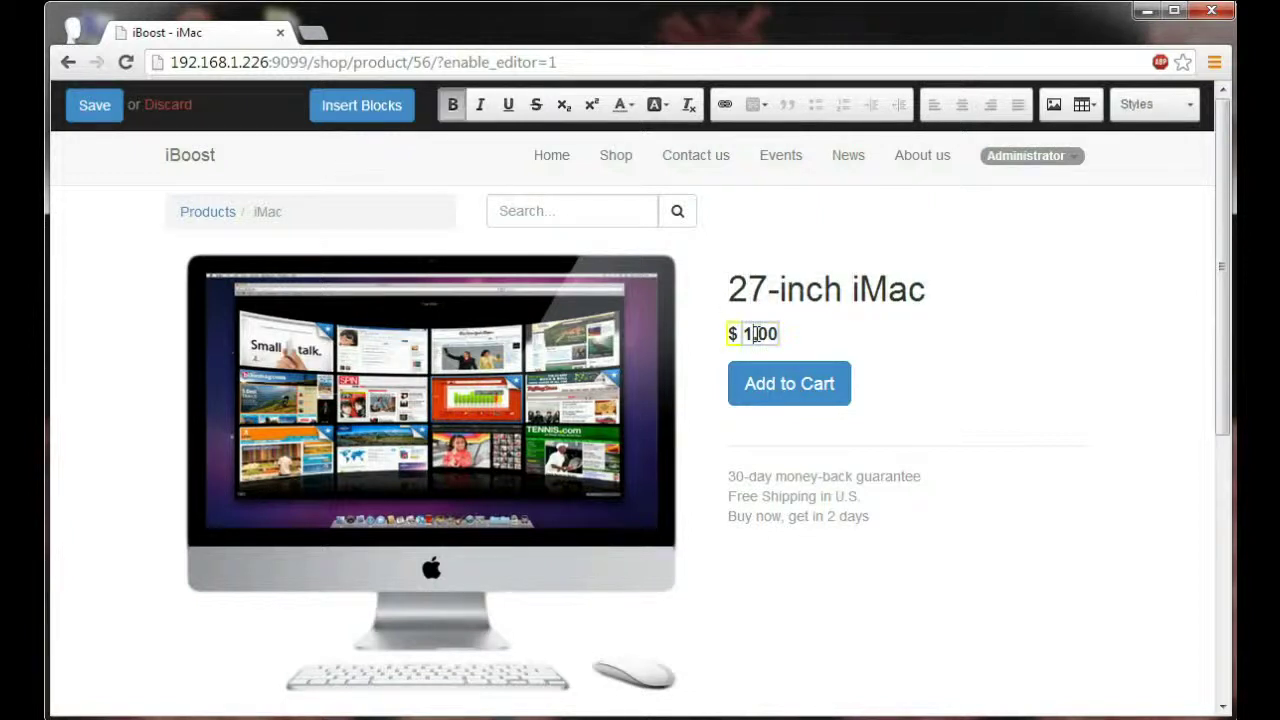
pyautogui.write('799')
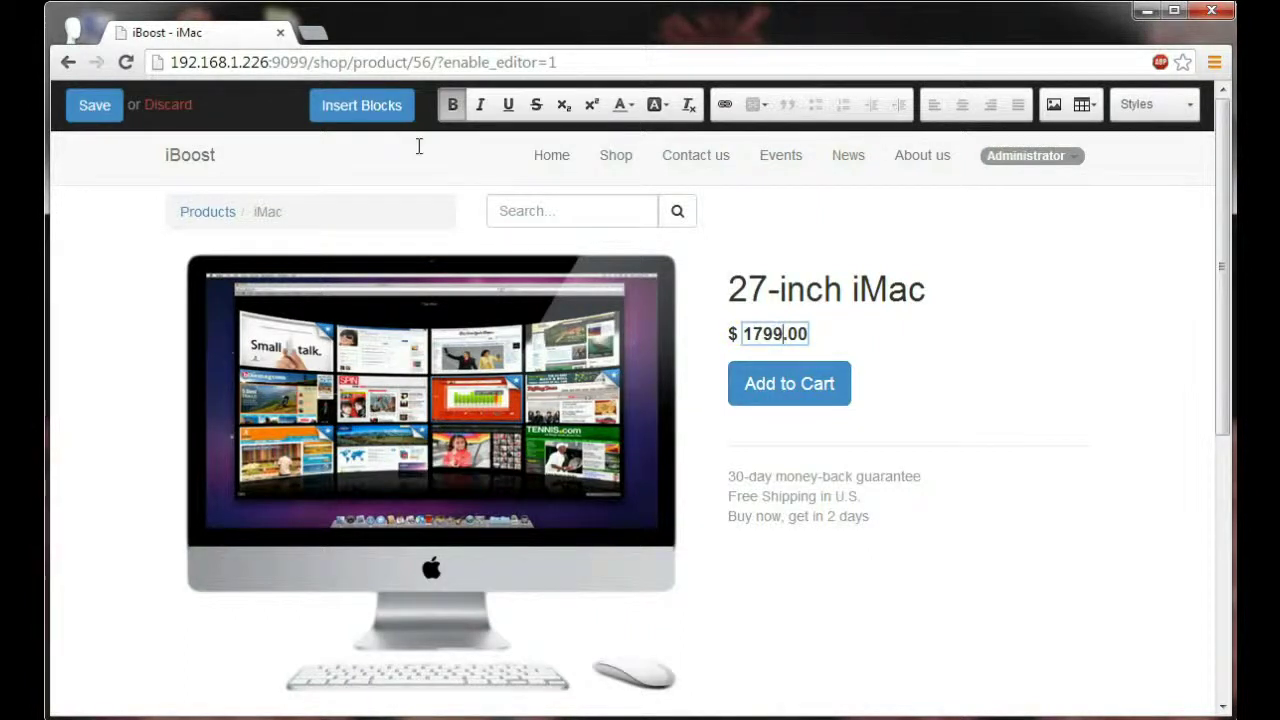
# Insert a Text-Image block below the product details.
pyautogui.click(369, 108)
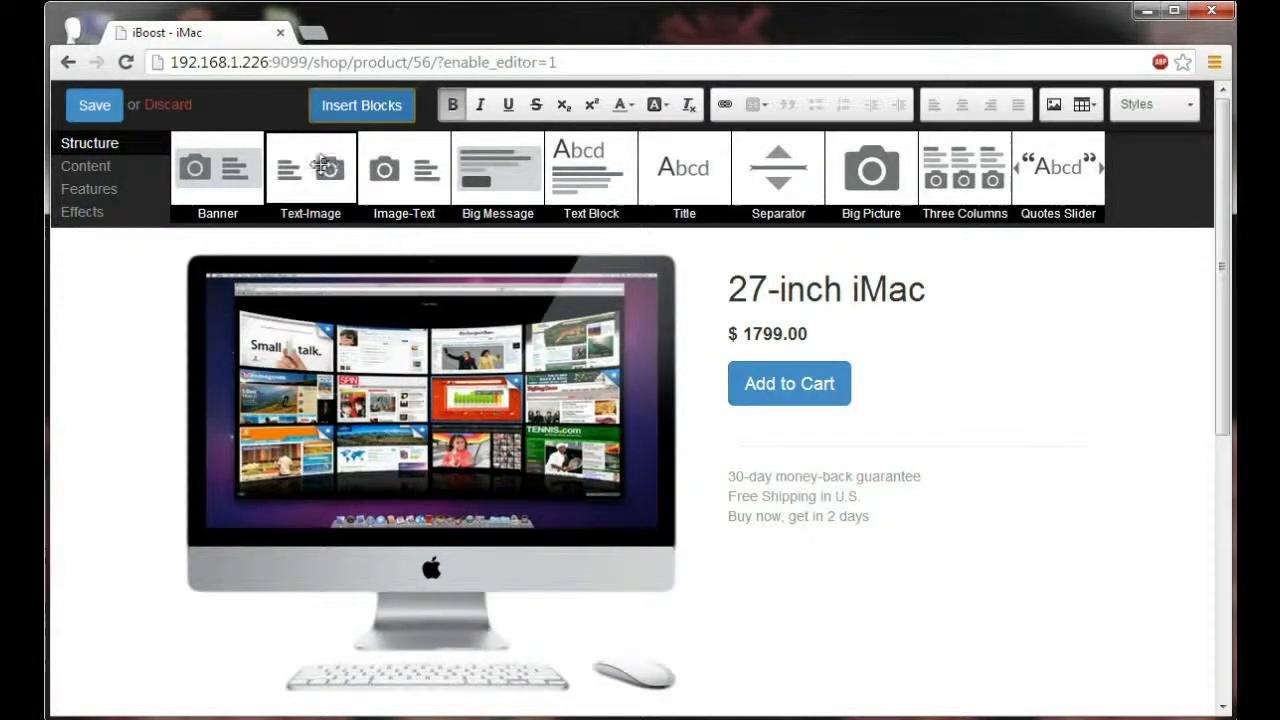
pyautogui.moveTo(320, 170); pyautogui.dragTo(458, 587)
pyautogui.scroll(-2, 458, 587)
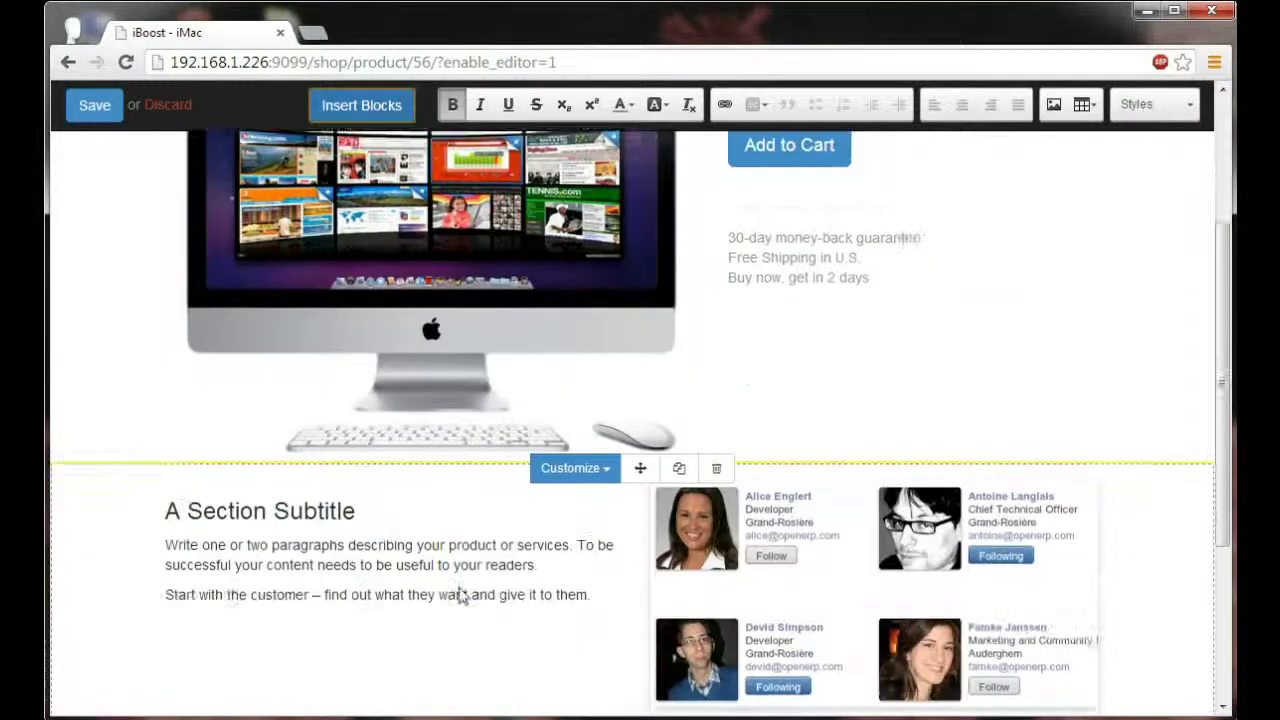
# Replace the Text-Image block's picture with the existing image of the tilted iMac seen from the side.
pyautogui.click(855, 500)
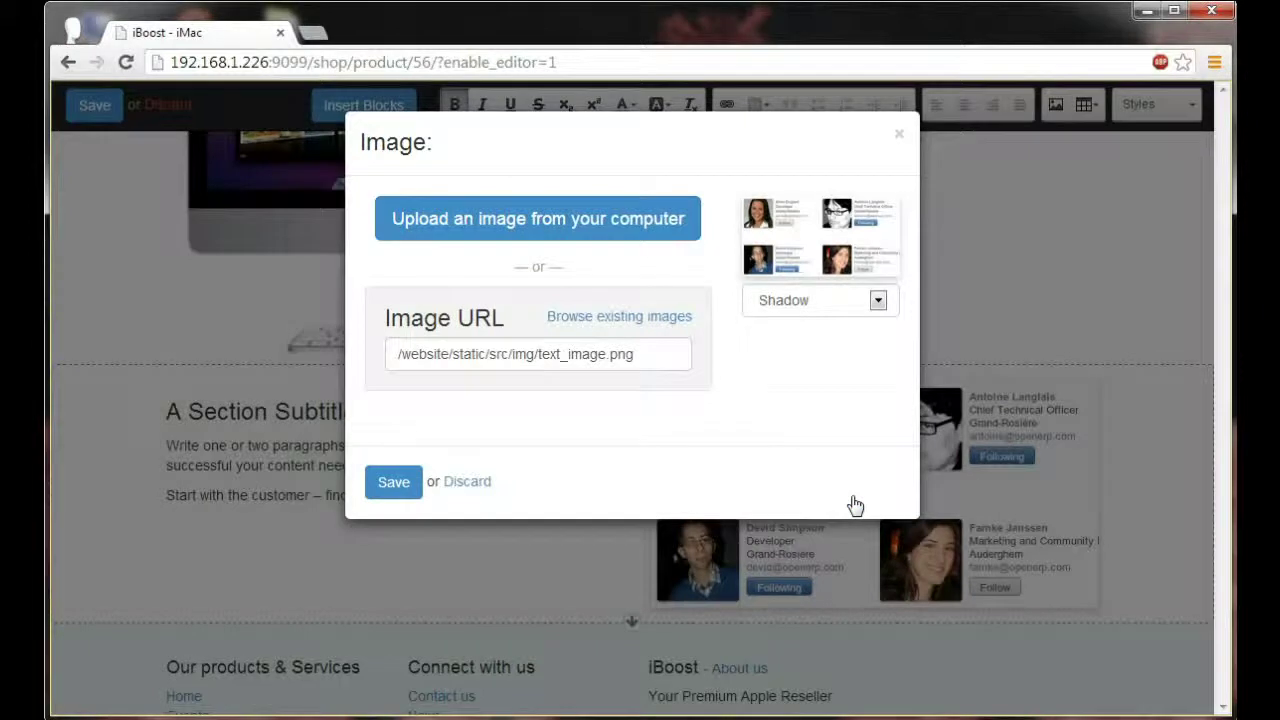
pyautogui.click(646, 318)
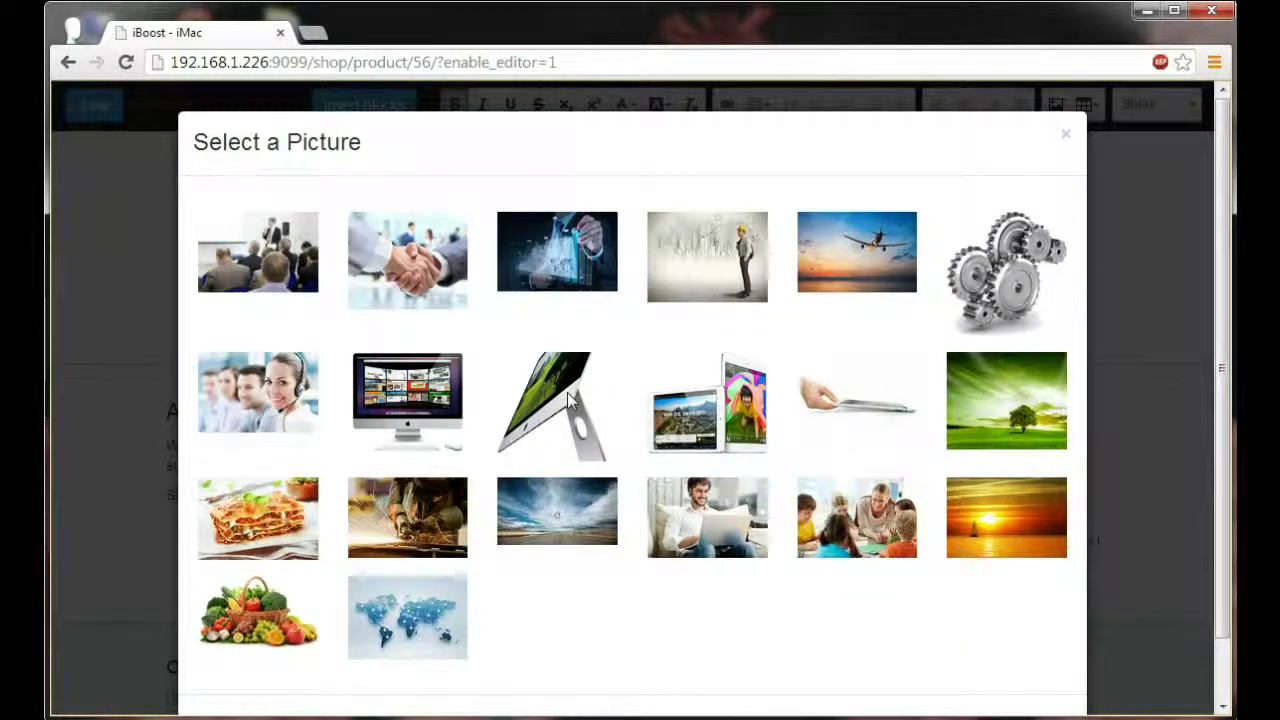
pyautogui.click(567, 392)
pyautogui.click(370, 487)
# Replace the Text-Image block's subtitle and paragraphs with the heading "Performance and design.".
pyautogui.click(590, 397)
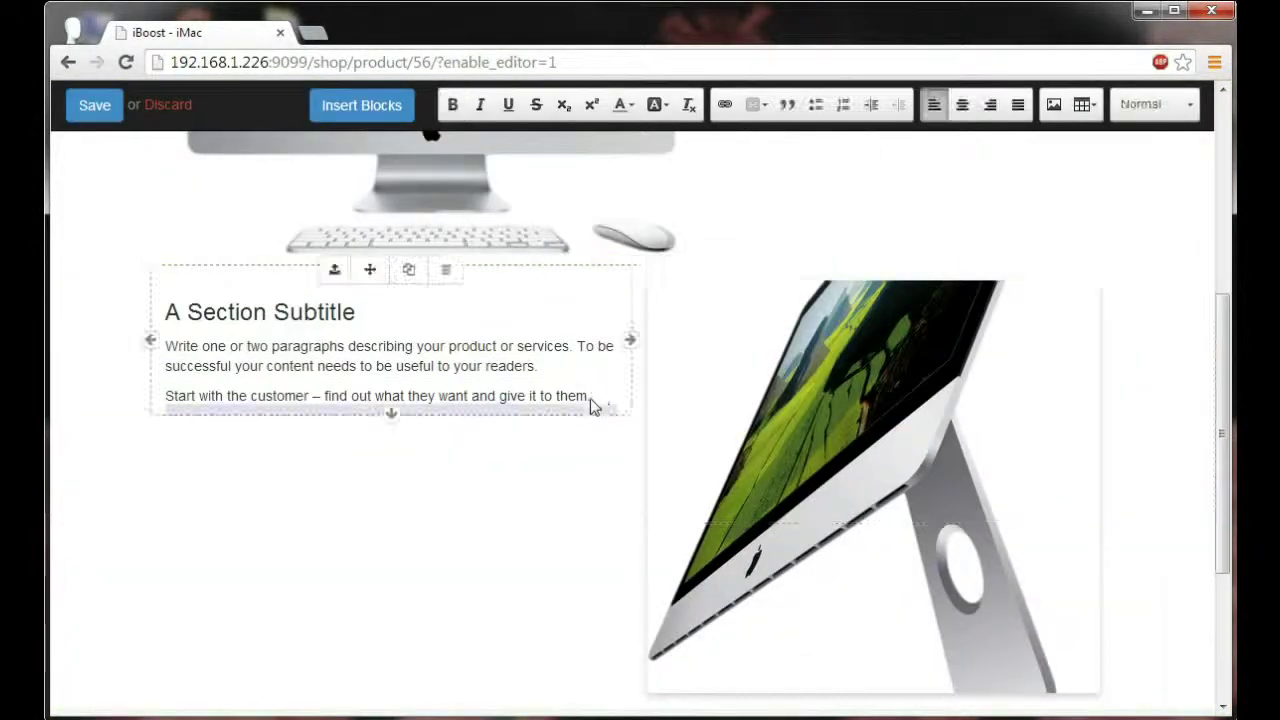
pyautogui.moveTo(593, 397); pyautogui.dragTo(163, 314)
pyautogui.press('BackSpace')
pyautogui.write('Performance and design.')
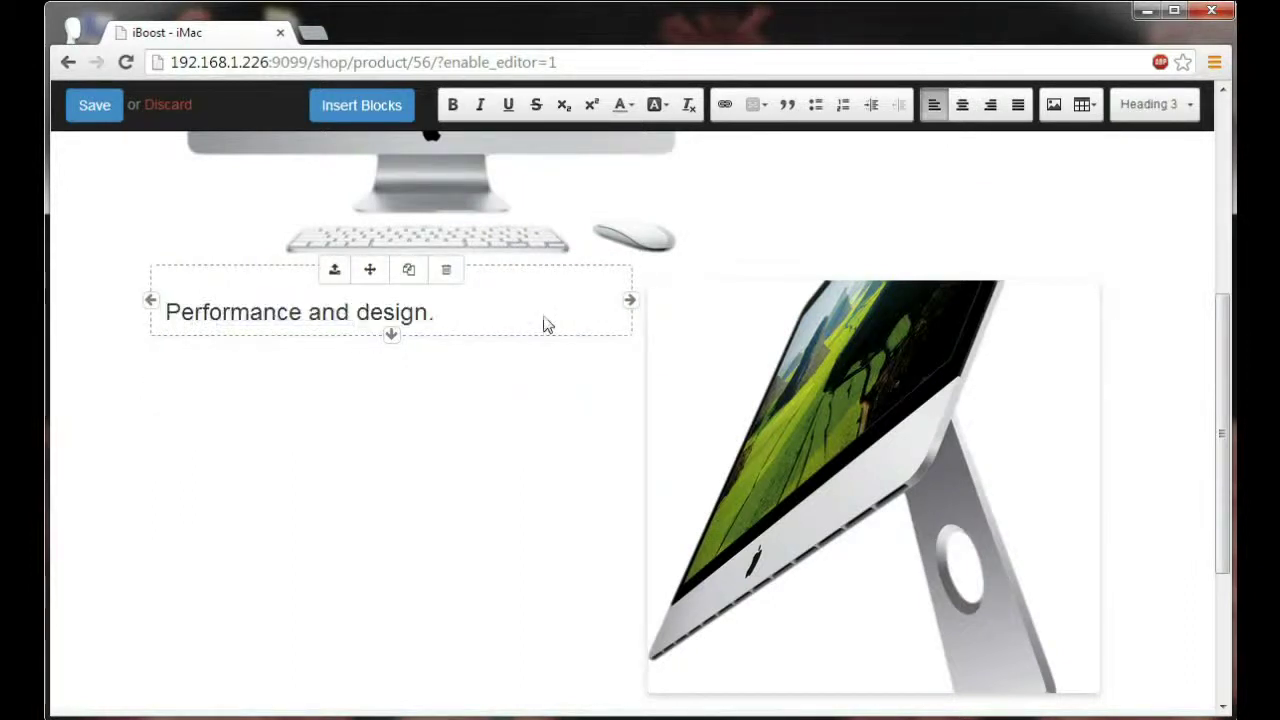
# Insert a Big Picture block below the "Performance and design." section.
pyautogui.scroll(5, 545, 324)
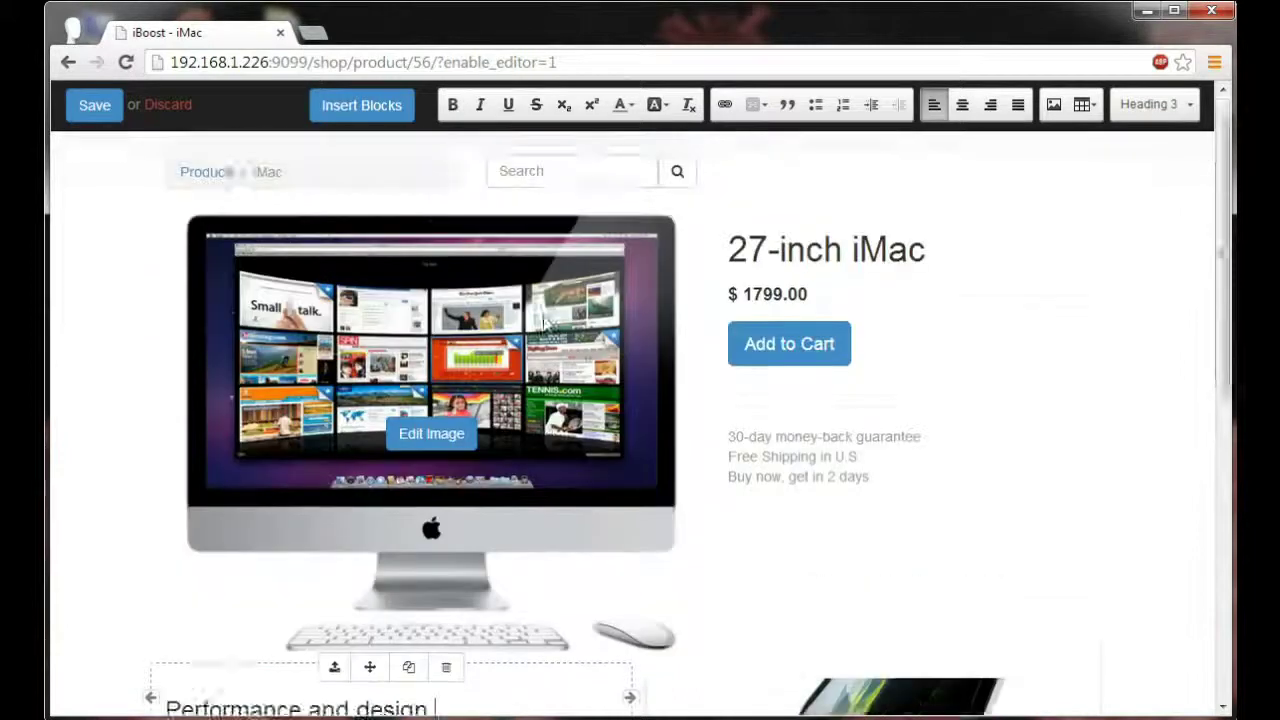
pyautogui.click(366, 111)
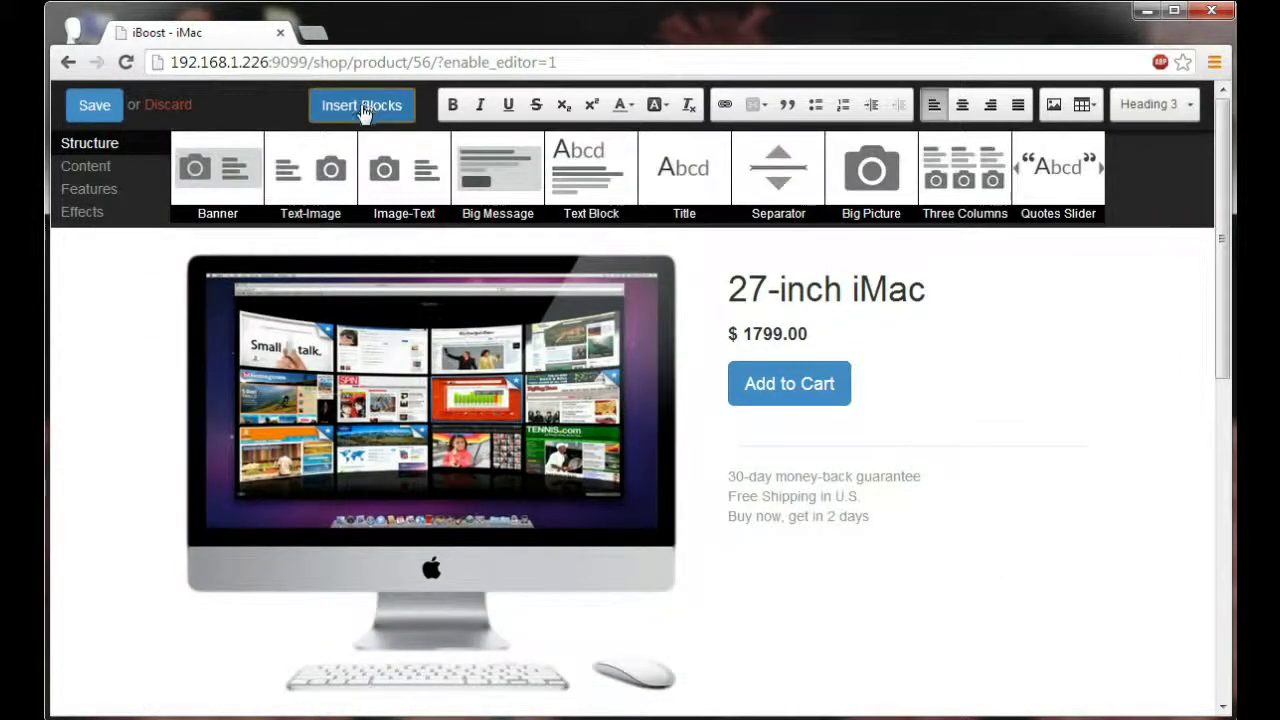
pyautogui.moveTo(871, 181); pyautogui.dragTo(800, 602)
pyautogui.moveTo(760, 712); pyautogui.dragTo(640, 600)
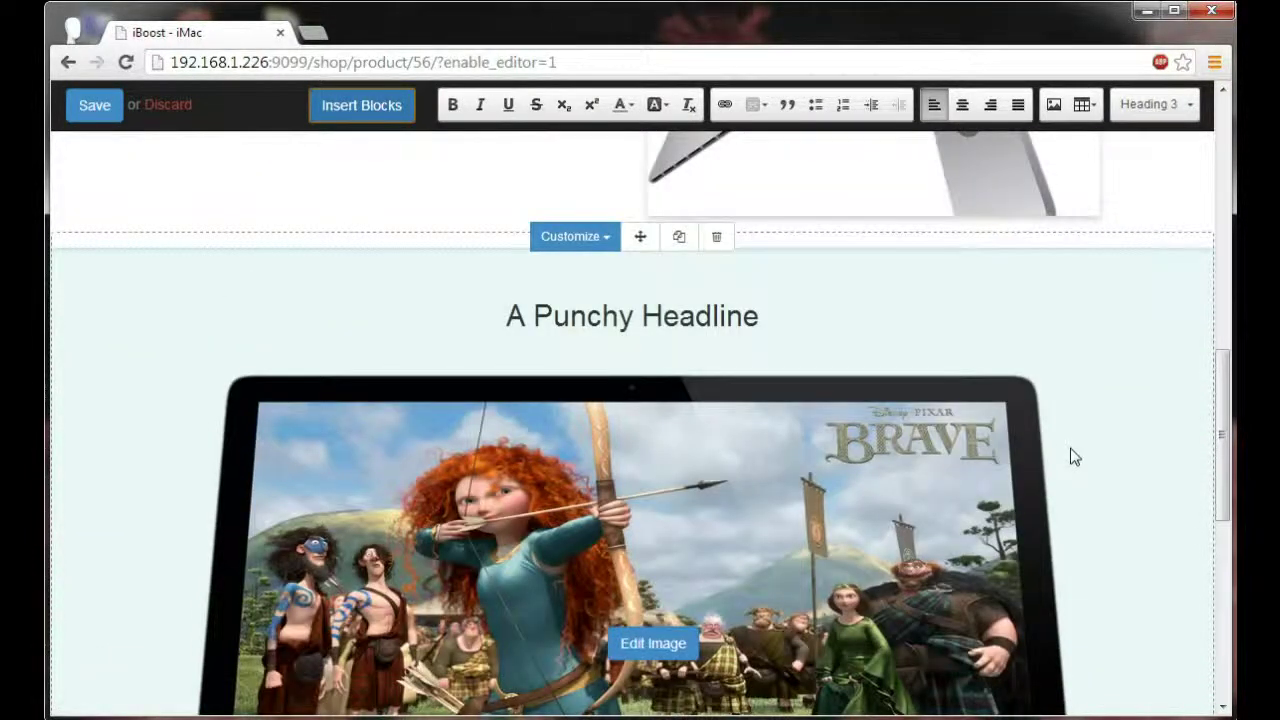
# Delete the "A Punchy Headline" heading from the Big Picture block.
pyautogui.click(764, 326)
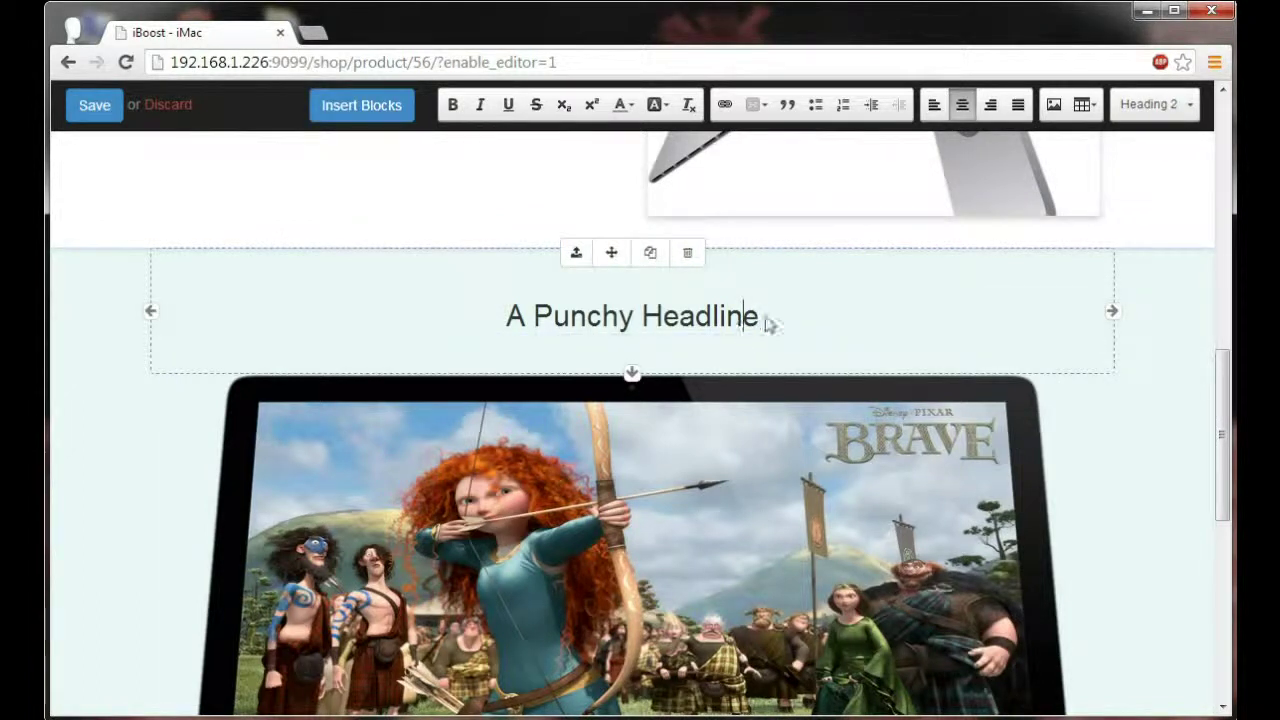
pyautogui.moveTo(766, 324); pyautogui.dragTo(510, 326)
pyautogui.press('BackSpace')
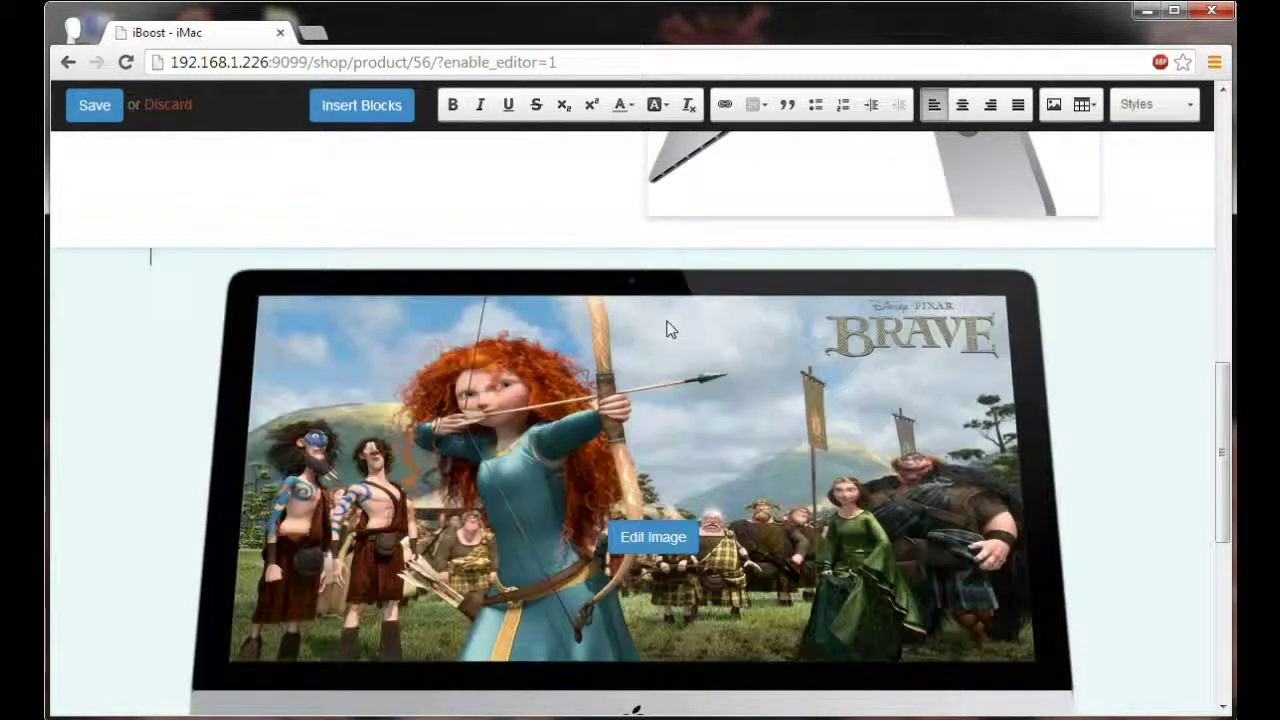
# Insert a Comparisons block between the product details and the "Performance and design." section.
pyautogui.scroll(2, 791, 312)
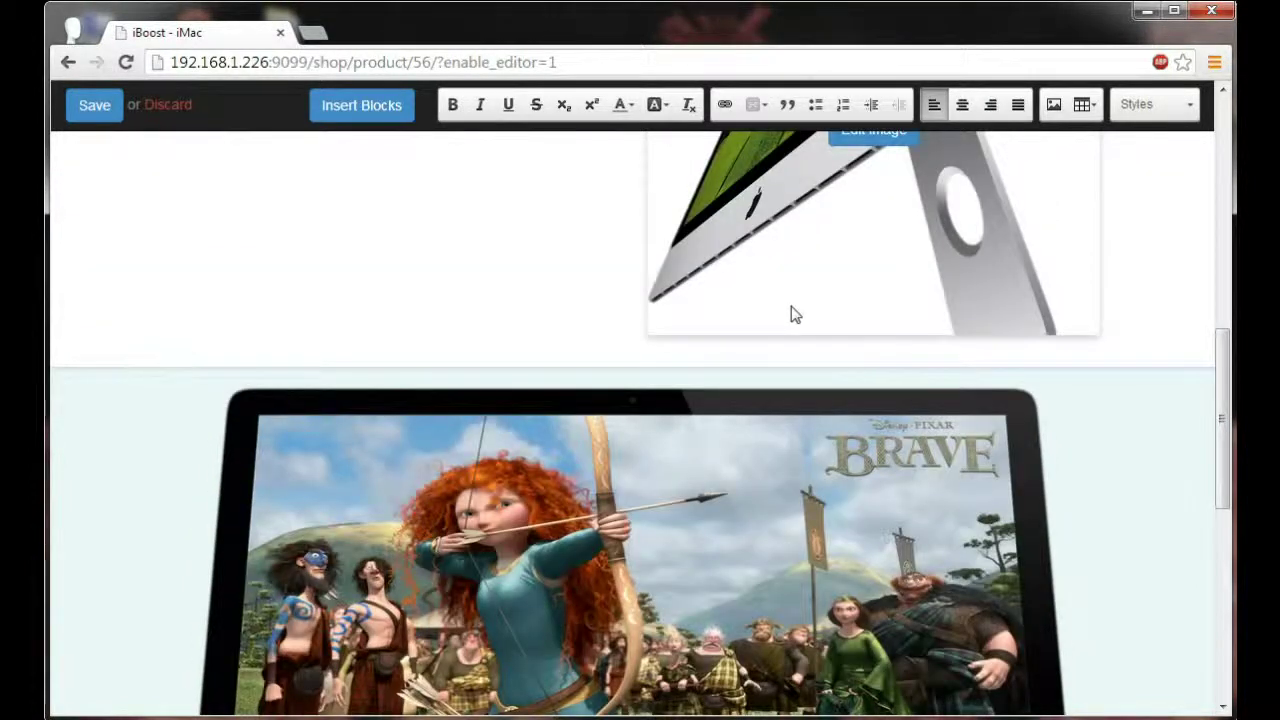
pyautogui.scroll(6, 791, 314)
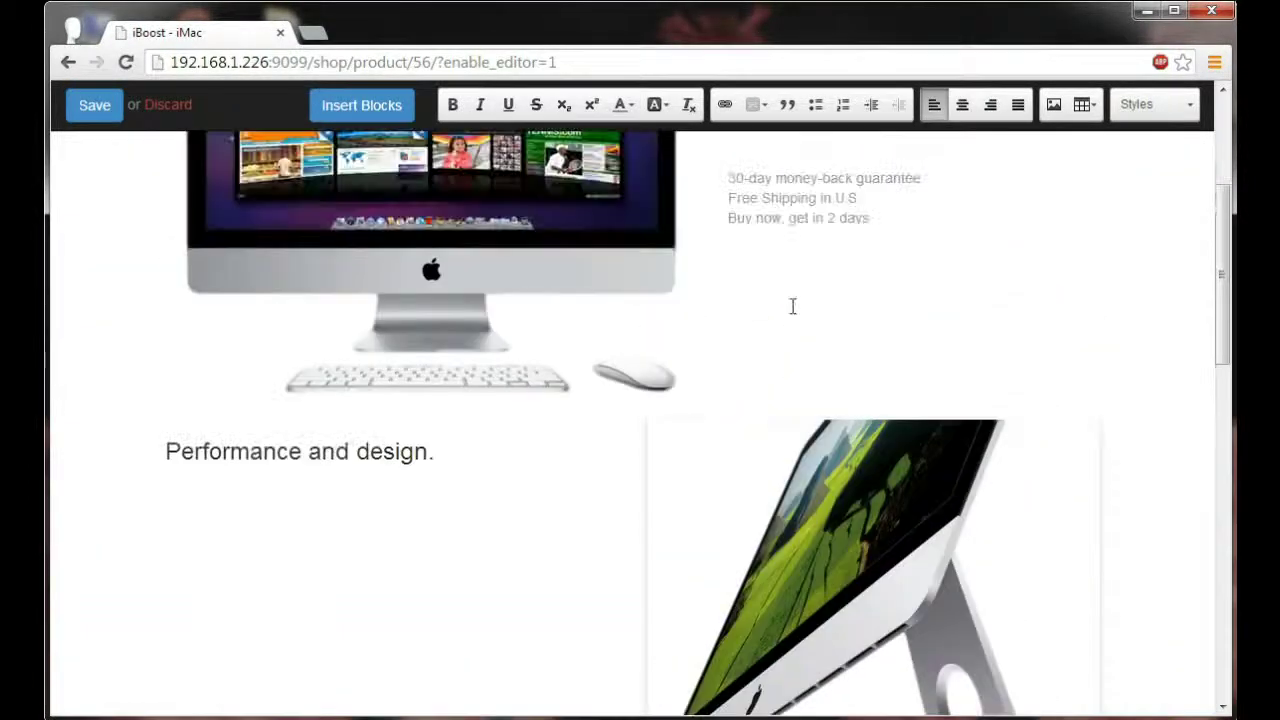
pyautogui.scroll(1, 792, 308)
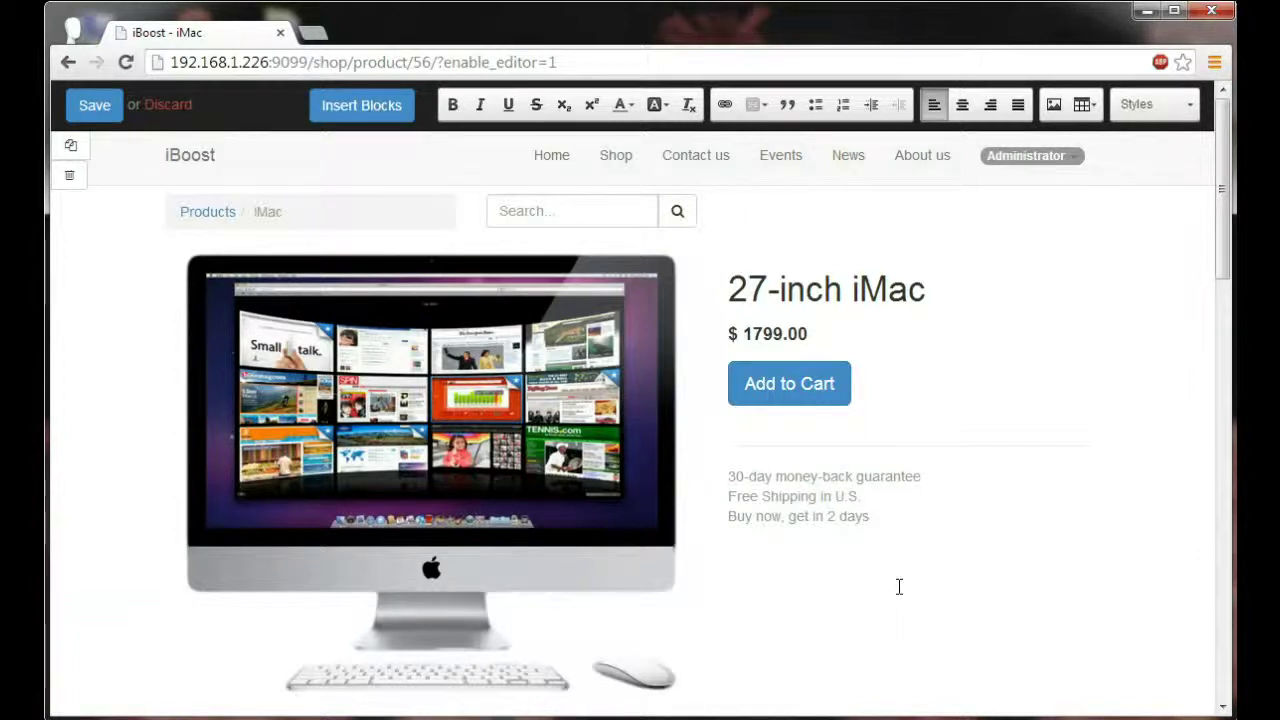
pyautogui.click(383, 108)
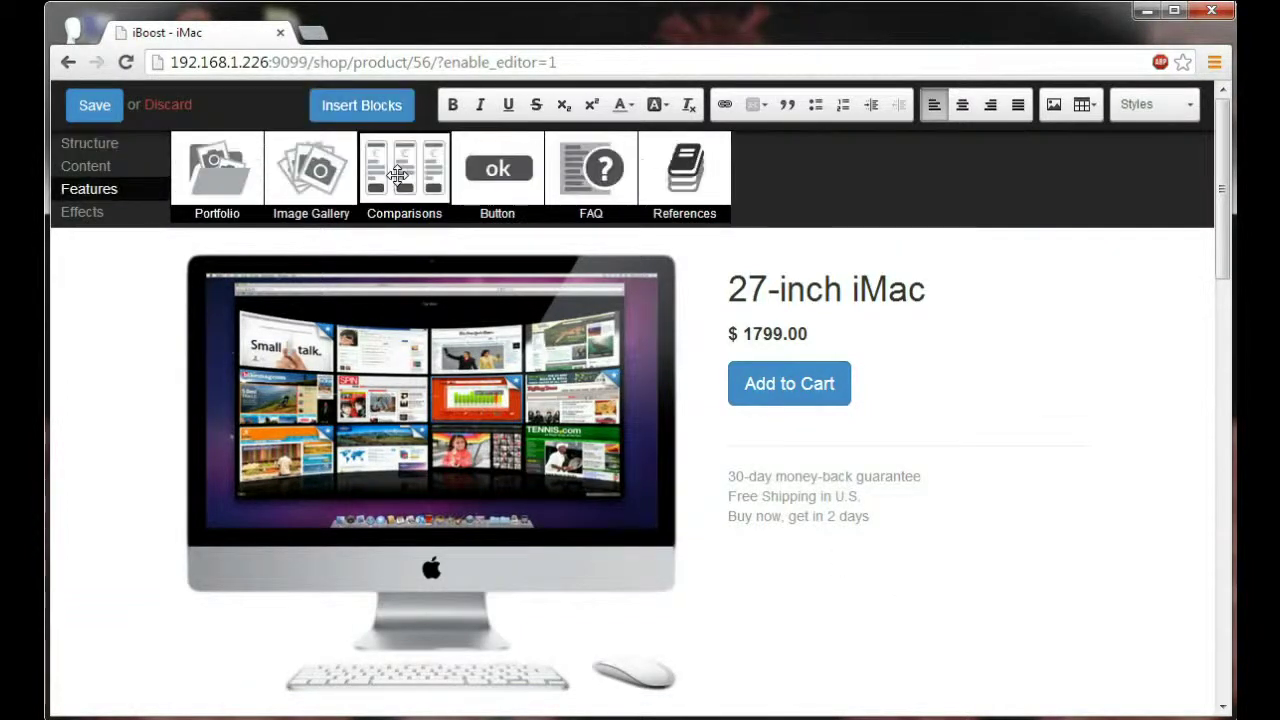
pyautogui.moveTo(397, 176); pyautogui.dragTo(585, 522)
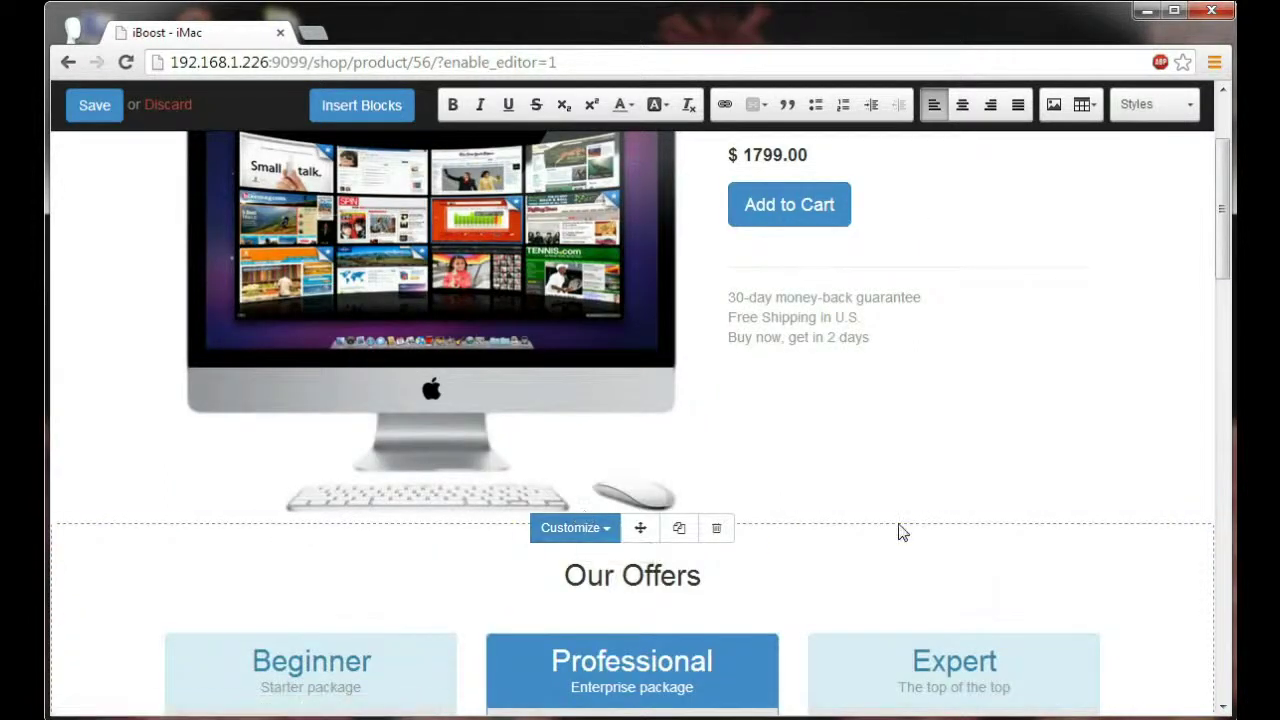
# Remove the Expert column from the Our Offers comparison.
pyautogui.scroll(-4, 898, 532)
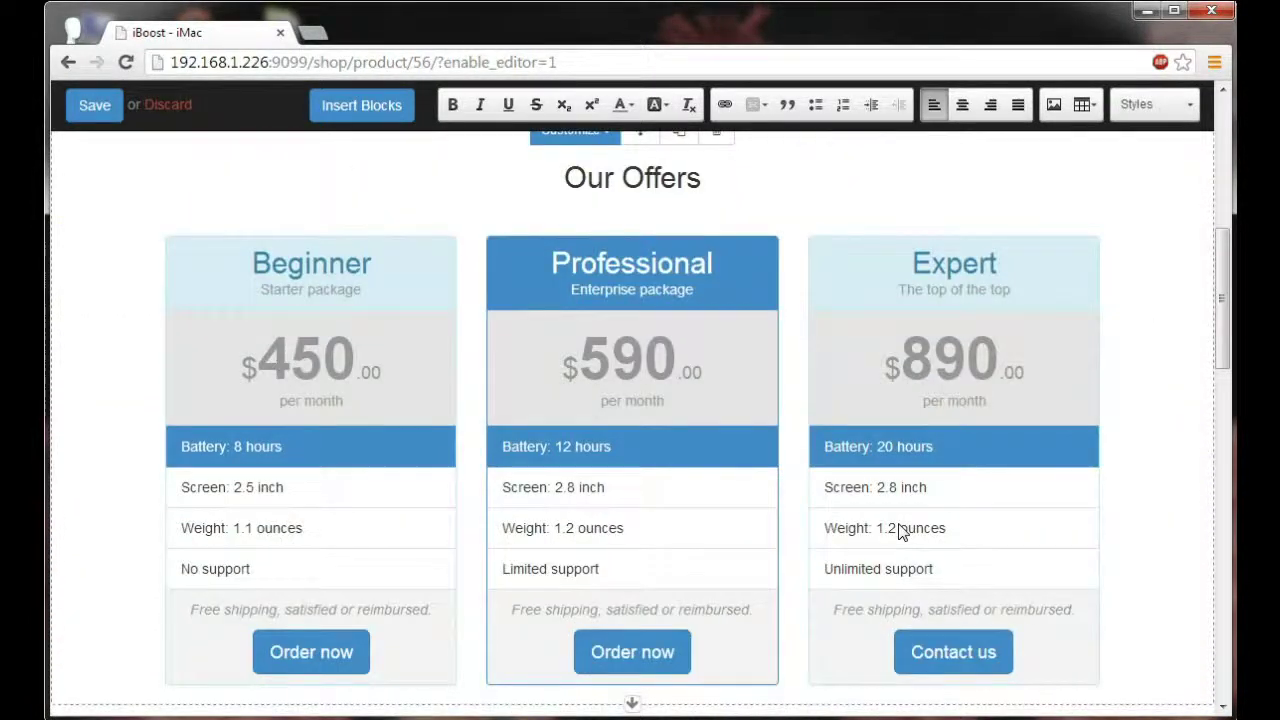
pyautogui.click(1060, 352)
pyautogui.click(1009, 243)
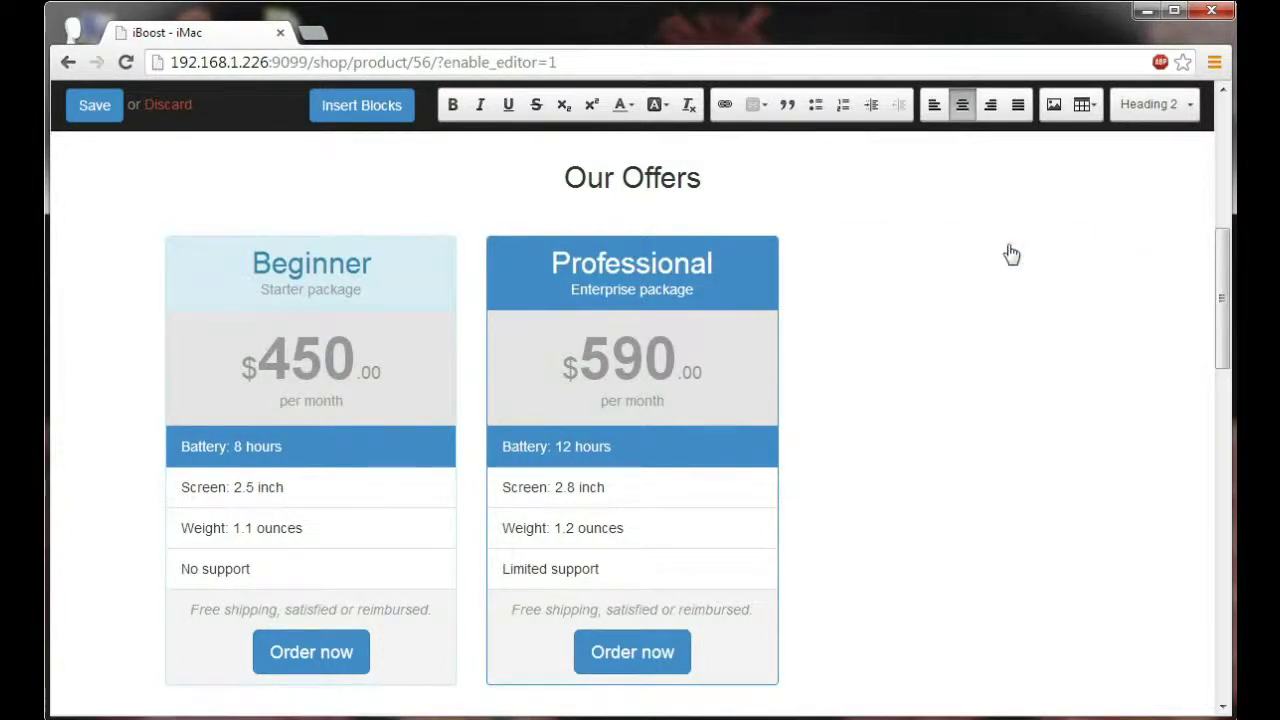
# Rename the Beginner offer to Home and set its price to $1799.
pyautogui.doubleClick(366, 278)
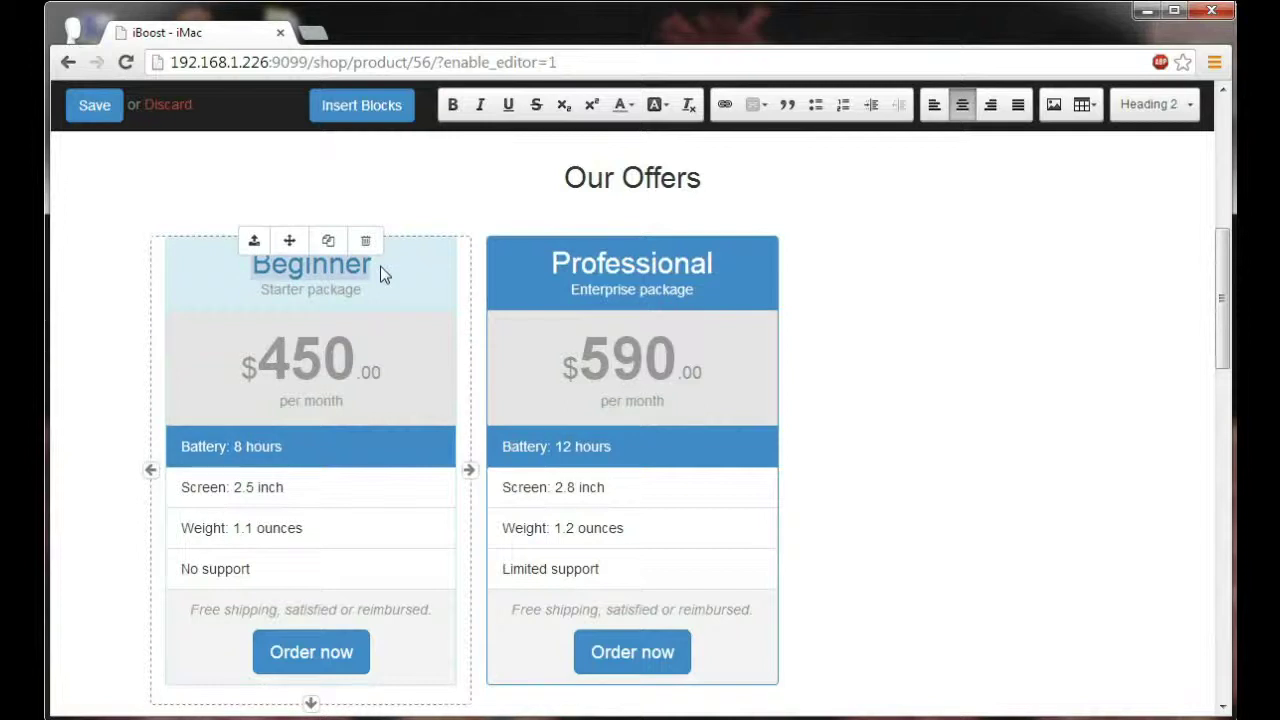
pyautogui.write('Home')
pyautogui.click(350, 366)
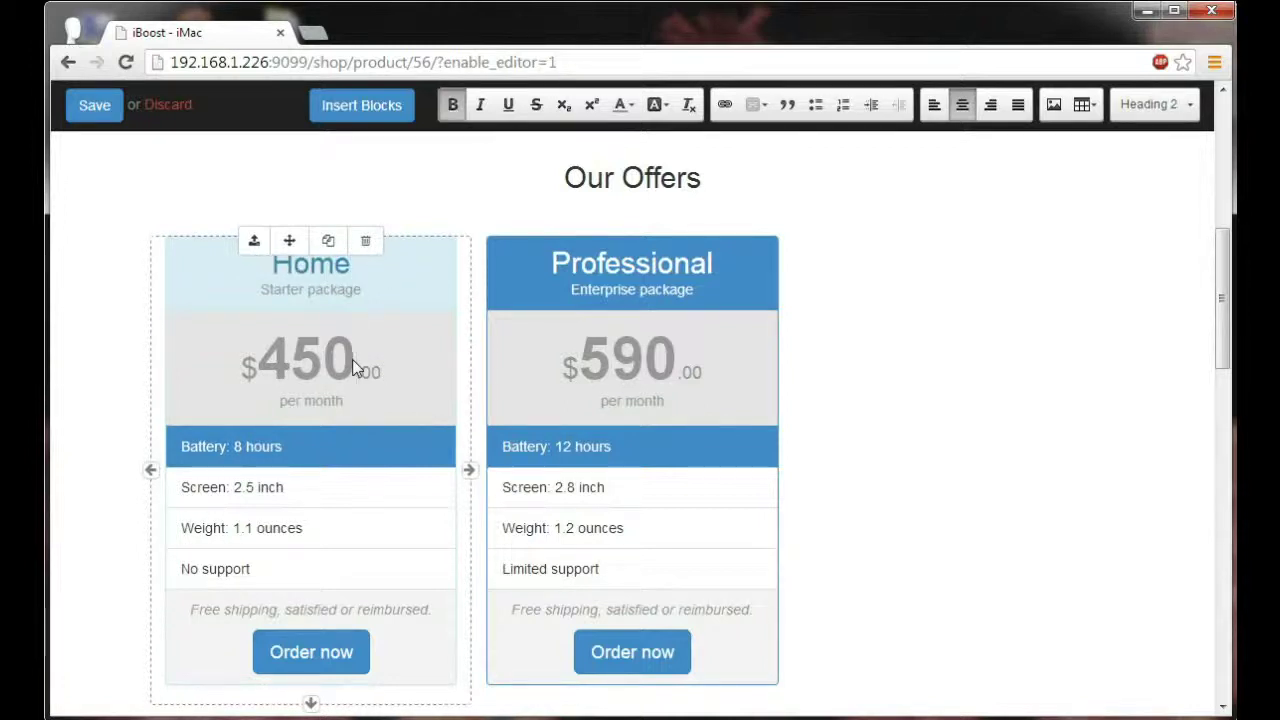
pyautogui.press('BackSpace')
pyautogui.press('BackSpace')
pyautogui.press('BackSpace')
pyautogui.write('1799')
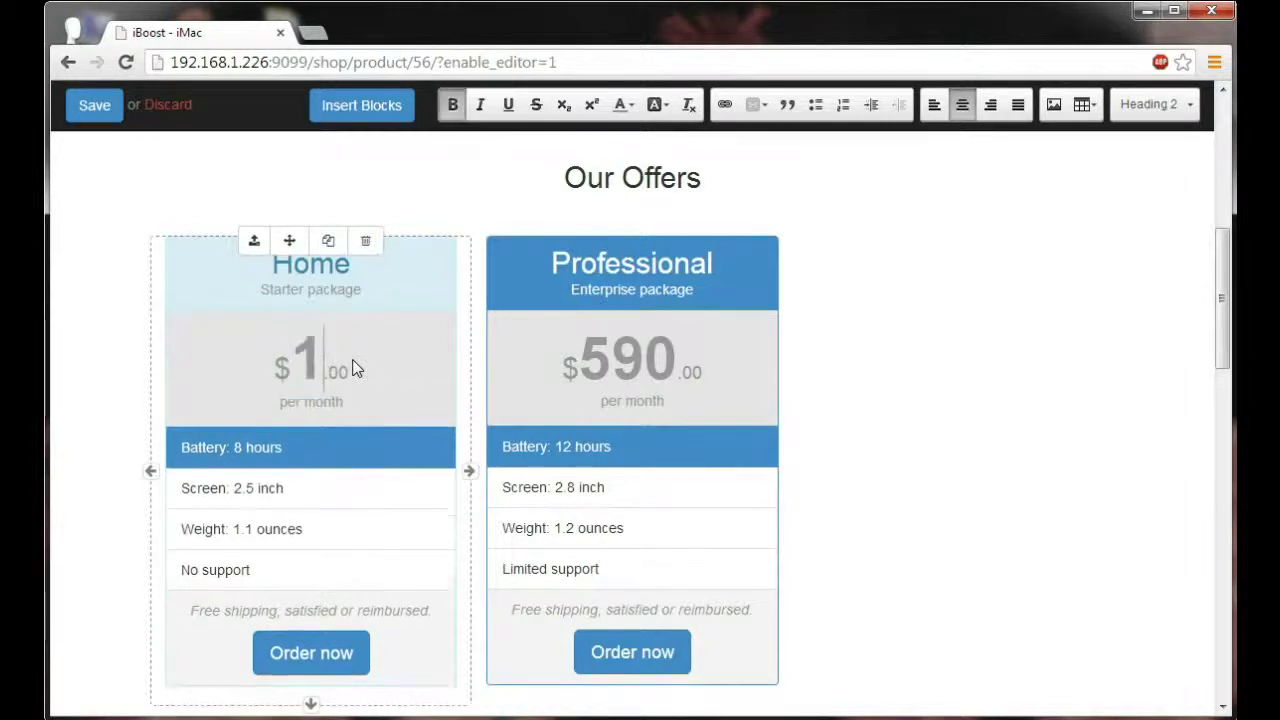
# Set the Professional offer's price to $1999.
pyautogui.click(680, 362)
pyautogui.press('BackSpace')
pyautogui.press('BackSpace')
pyautogui.press('BackSpace')
pyautogui.write('1999')
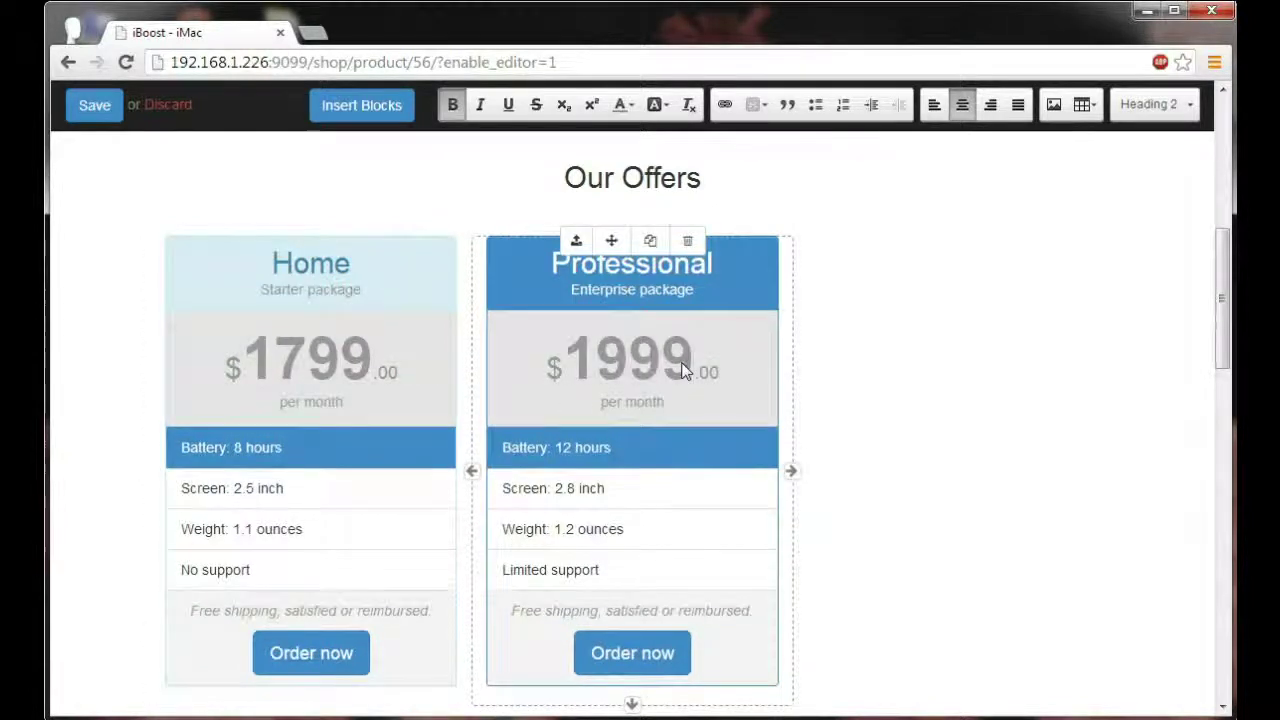
# Delete the support rows, "No support" and "Limited support", from the Home and Professional offers.
pyautogui.scroll(-1, 677, 366)
pyautogui.click(333, 478)
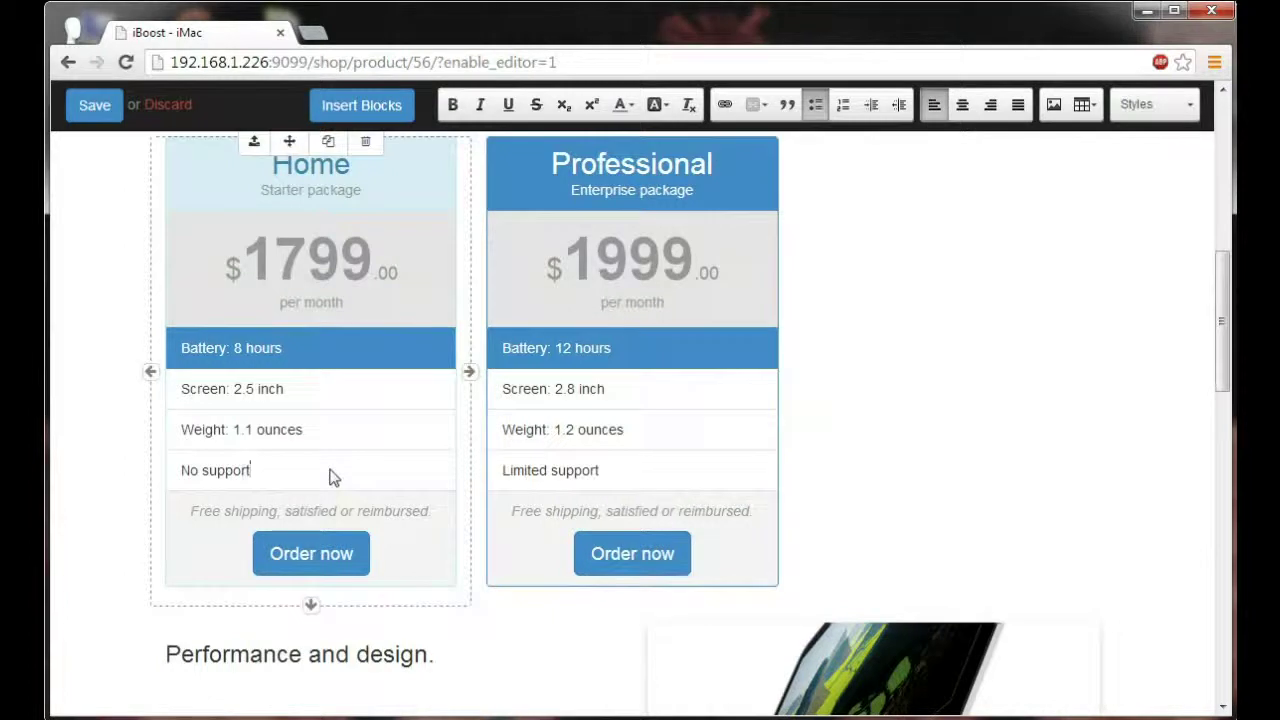
pyautogui.press('BackSpace')
pyautogui.press('BackSpace')
pyautogui.press('BackSpace')
pyautogui.press('BackSpace')
pyautogui.press('BackSpace')
pyautogui.press('BackSpace')
pyautogui.press('BackSpace')
pyautogui.press('BackSpace')
pyautogui.press('BackSpace')
pyautogui.press('BackSpace')
pyautogui.press('BackSpace')
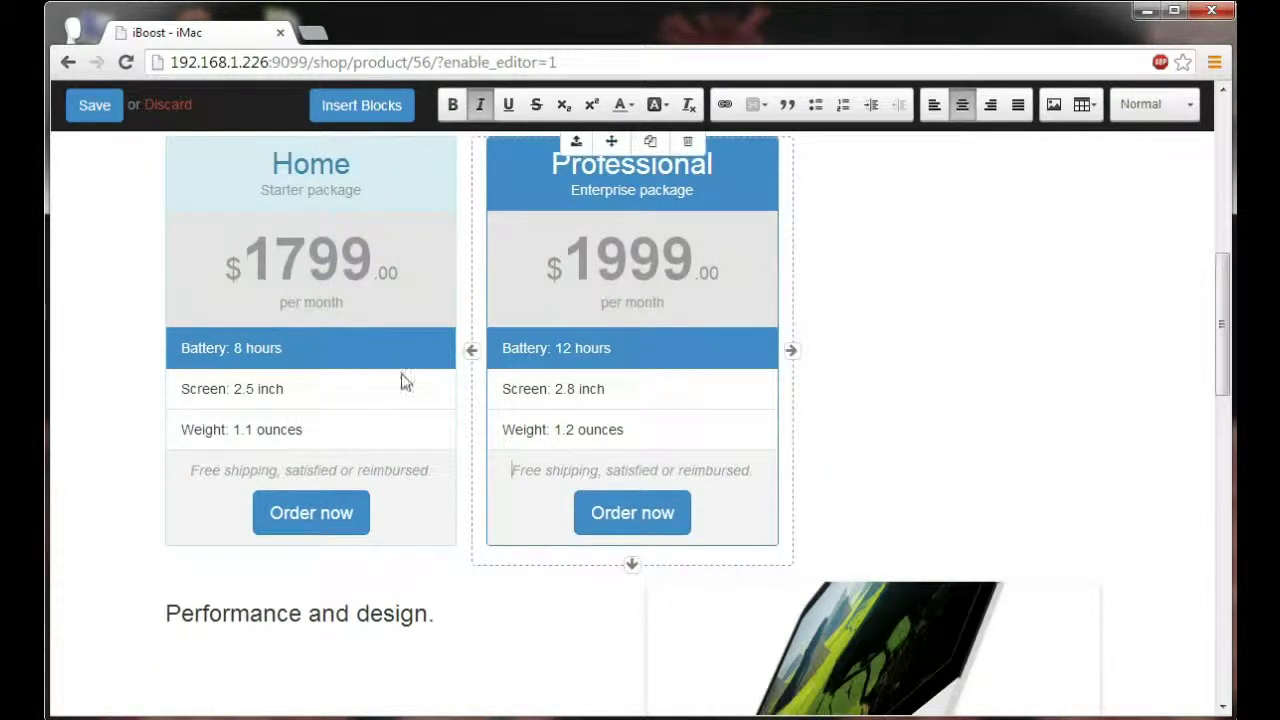
# Add a "Graphics: Intel Iris Pro" row below the screen row in both the Home and Professional offers.
pyautogui.click(328, 393)
pyautogui.press('Return')
pyautogui.write('Graphics: Inte')
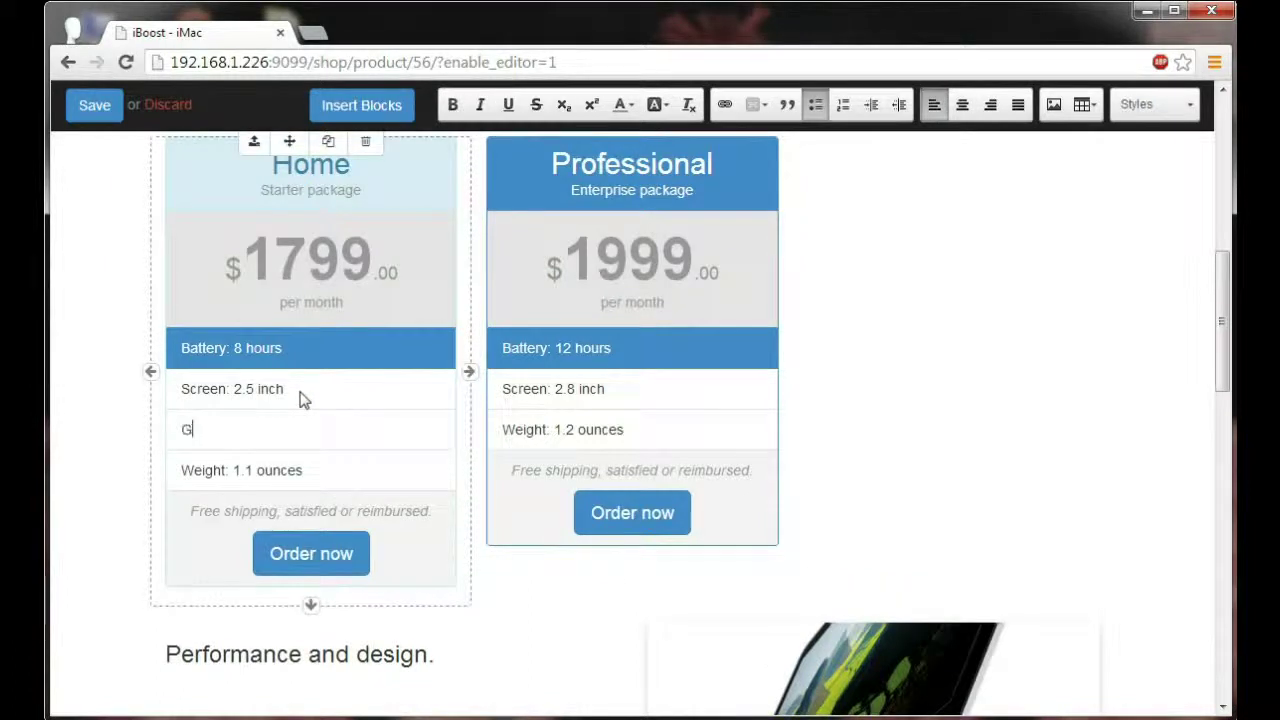
pyautogui.write('l Iris Pro')
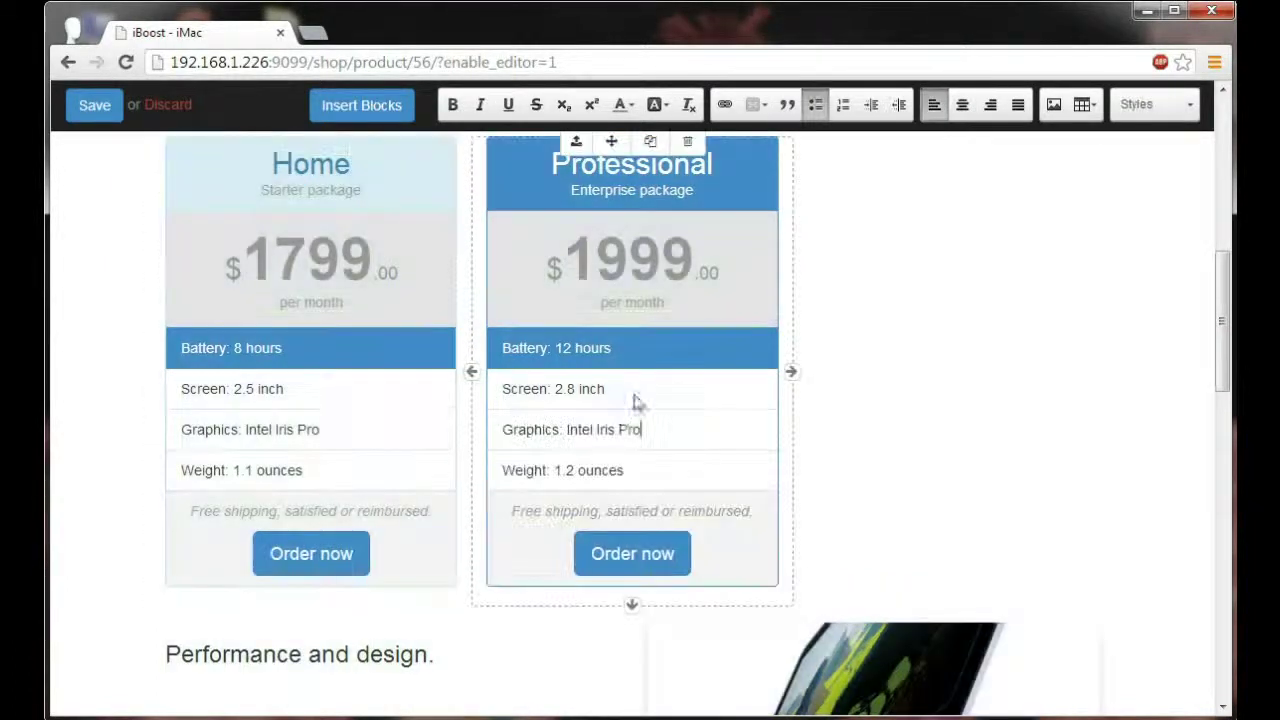
# Change the graphics entry of the Professional offer to "NVIDIA Geo Force".
pyautogui.press('BackSpace')
pyautogui.press('BackSpace')
pyautogui.press('BackSpace')
pyautogui.press('BackSpace')
pyautogui.press('BackSpace')
pyautogui.press('BackSpace')
pyautogui.press('BackSpace')
pyautogui.press('BackSpace')
pyautogui.press('BackSpace')
pyautogui.press('BackSpace')
pyautogui.press('BackSpace')
pyautogui.press('BackSpace')
pyautogui.press('BackSpace')
pyautogui.press('BackSpace')
pyautogui.write('NVIDIA Geo Force')
# Save the edited product page and publish the 27-inch iMac.
pyautogui.scroll(-1, 700, 420)
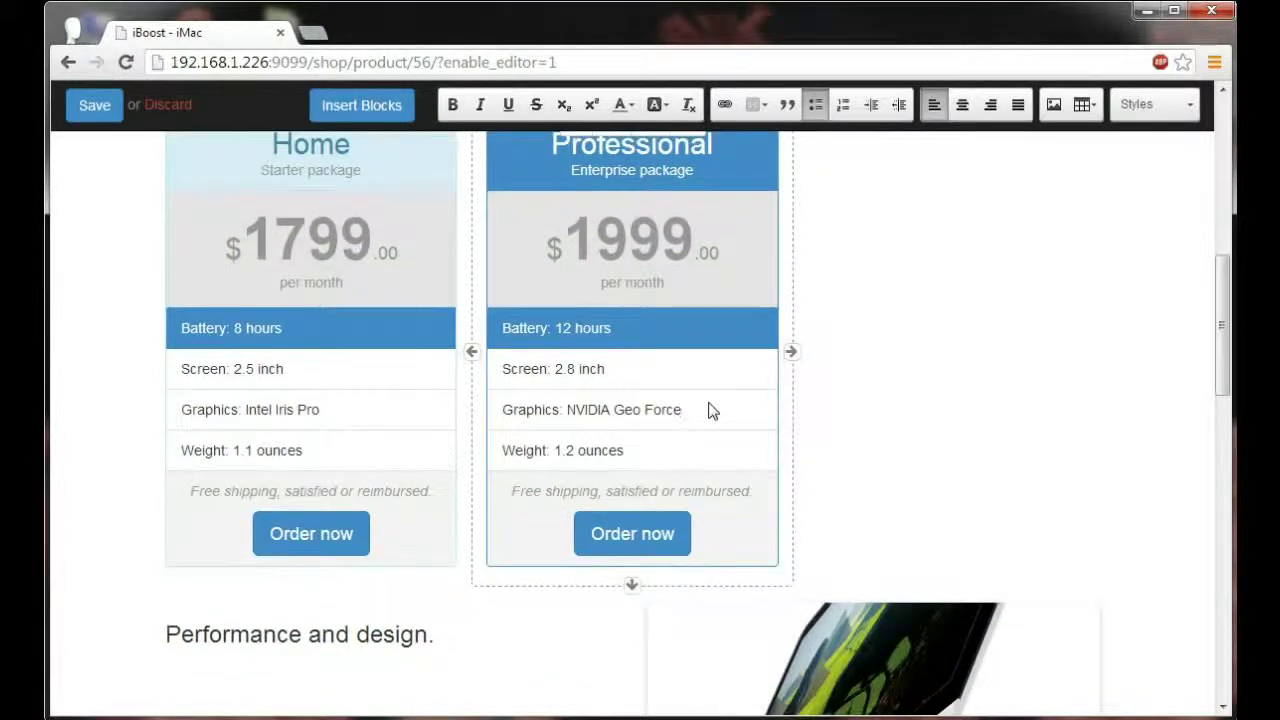
pyautogui.scroll(10, 708, 405)
pyautogui.click(114, 109)
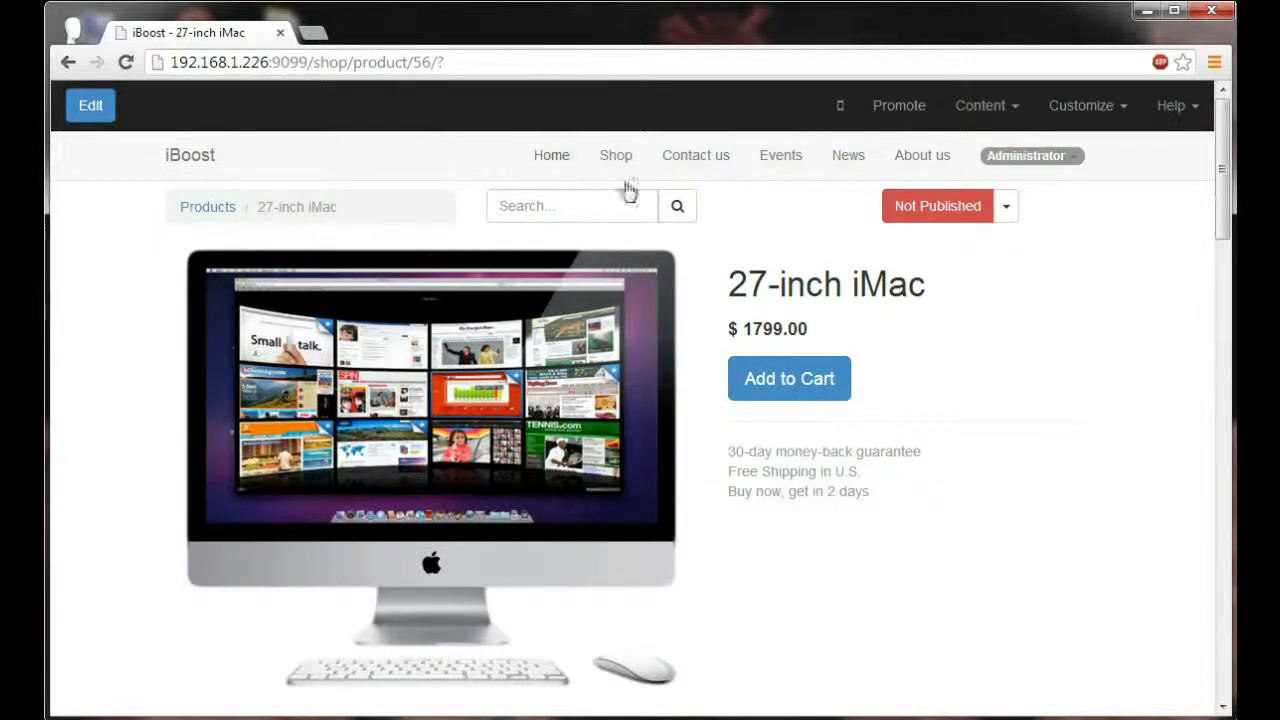
pyautogui.click(921, 212)
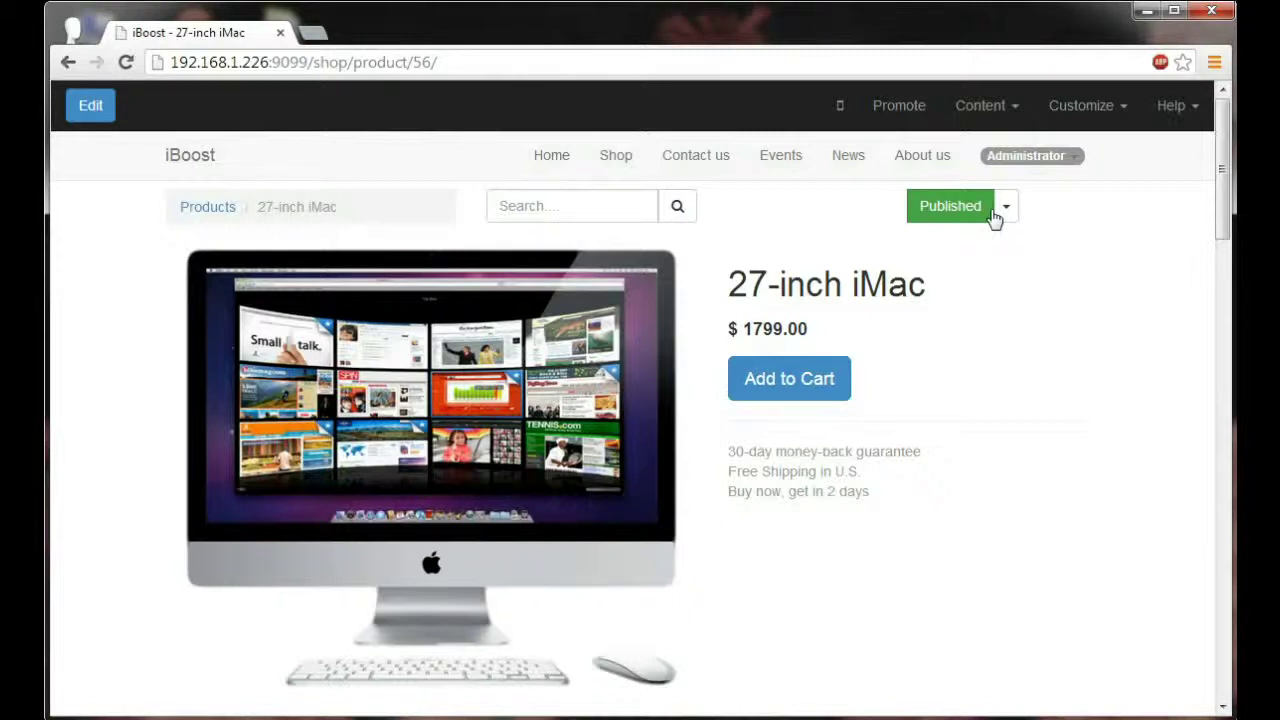
# Examine the whole 27-inch iMac page in the mobile preview, including its navigation, offers and footer, and close the preview.
pyautogui.click(842, 118)
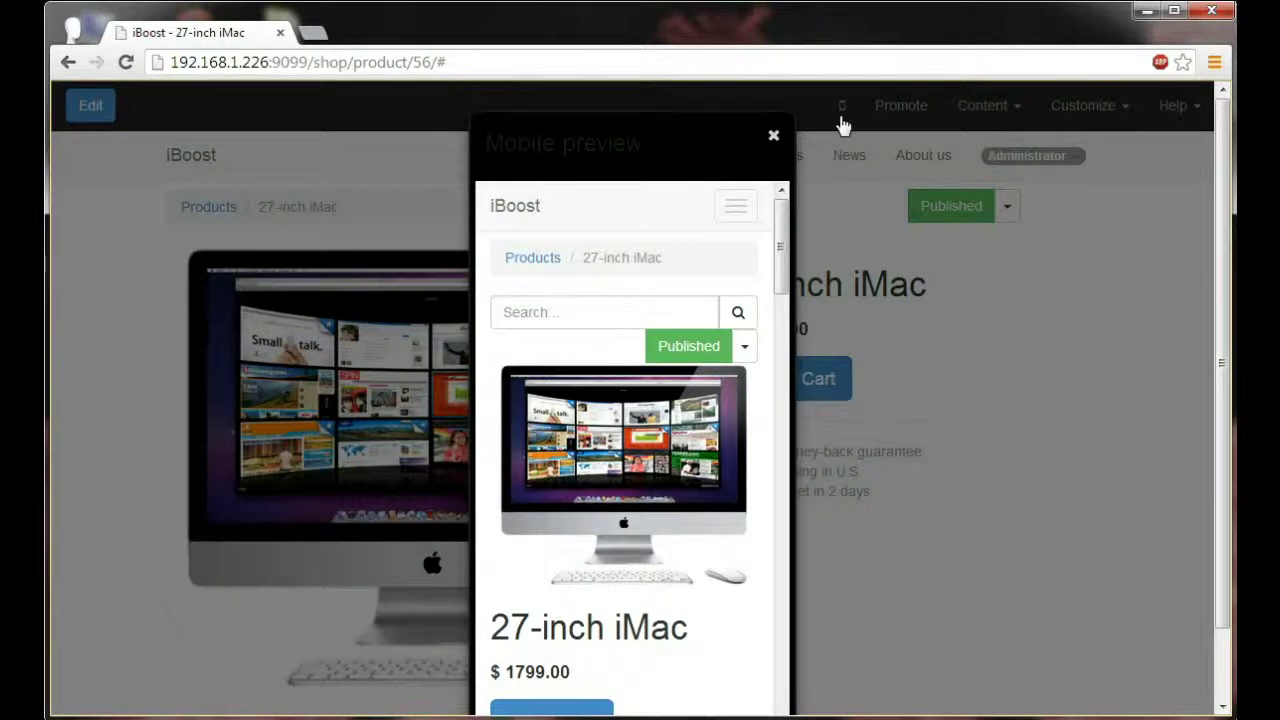
pyautogui.click(749, 211)
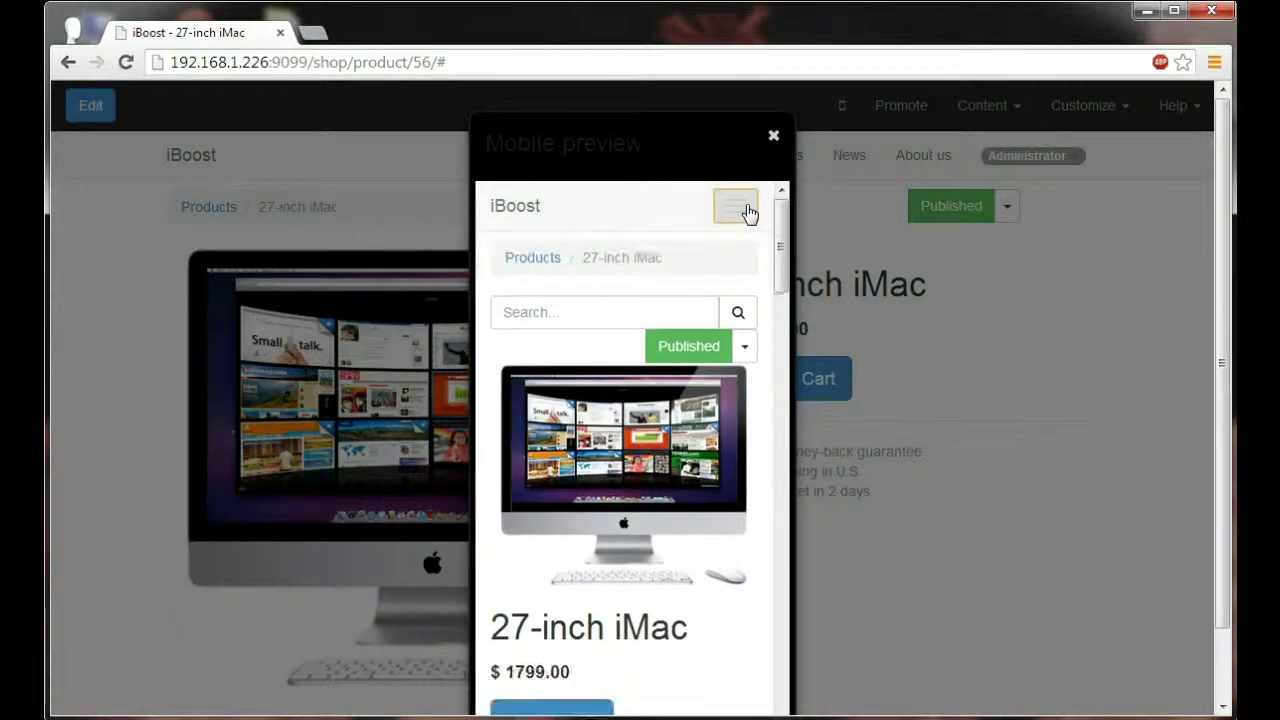
pyautogui.scroll(-4, 703, 287)
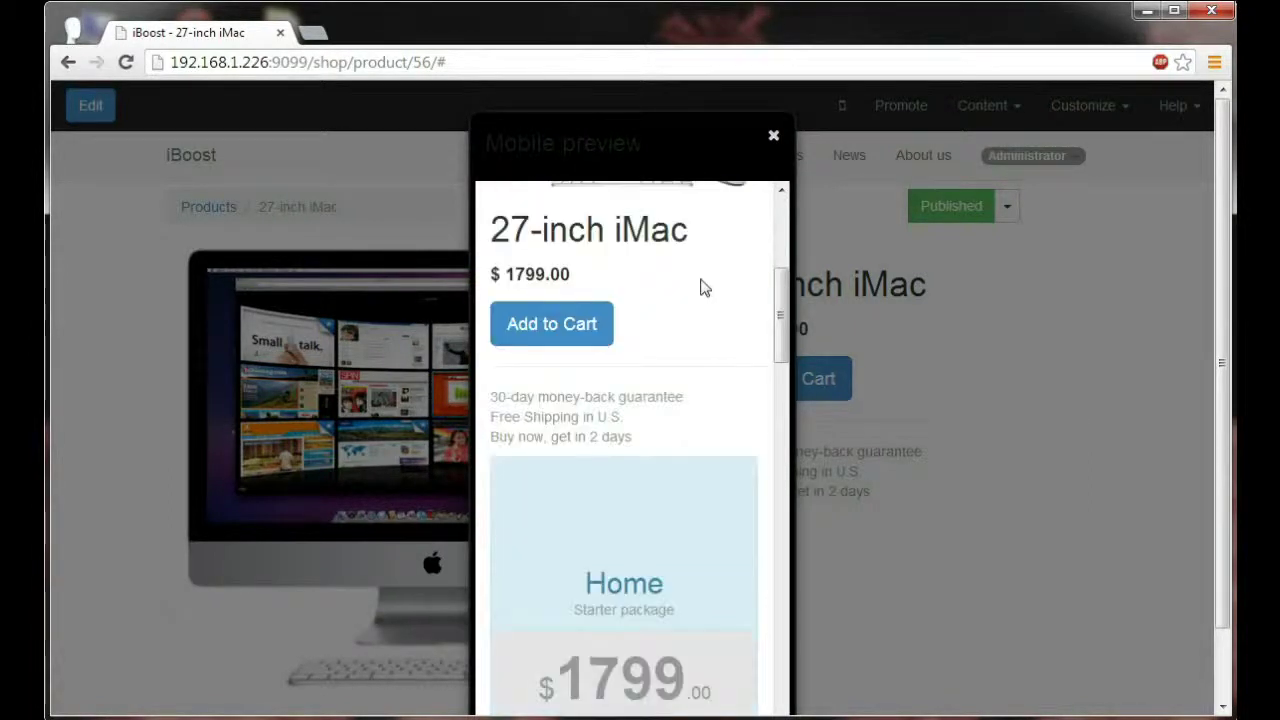
pyautogui.scroll(-5, 587, 320)
pyautogui.scroll(-8, 587, 320)
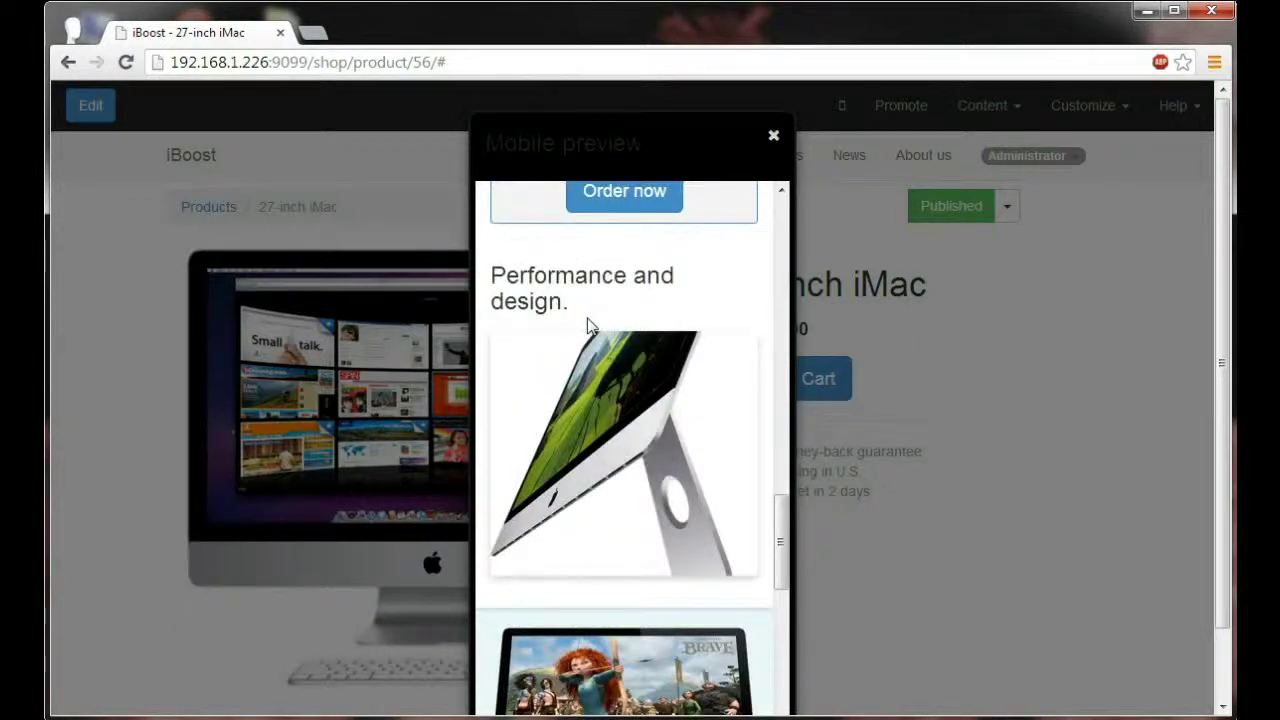
pyautogui.scroll(-10, 587, 325)
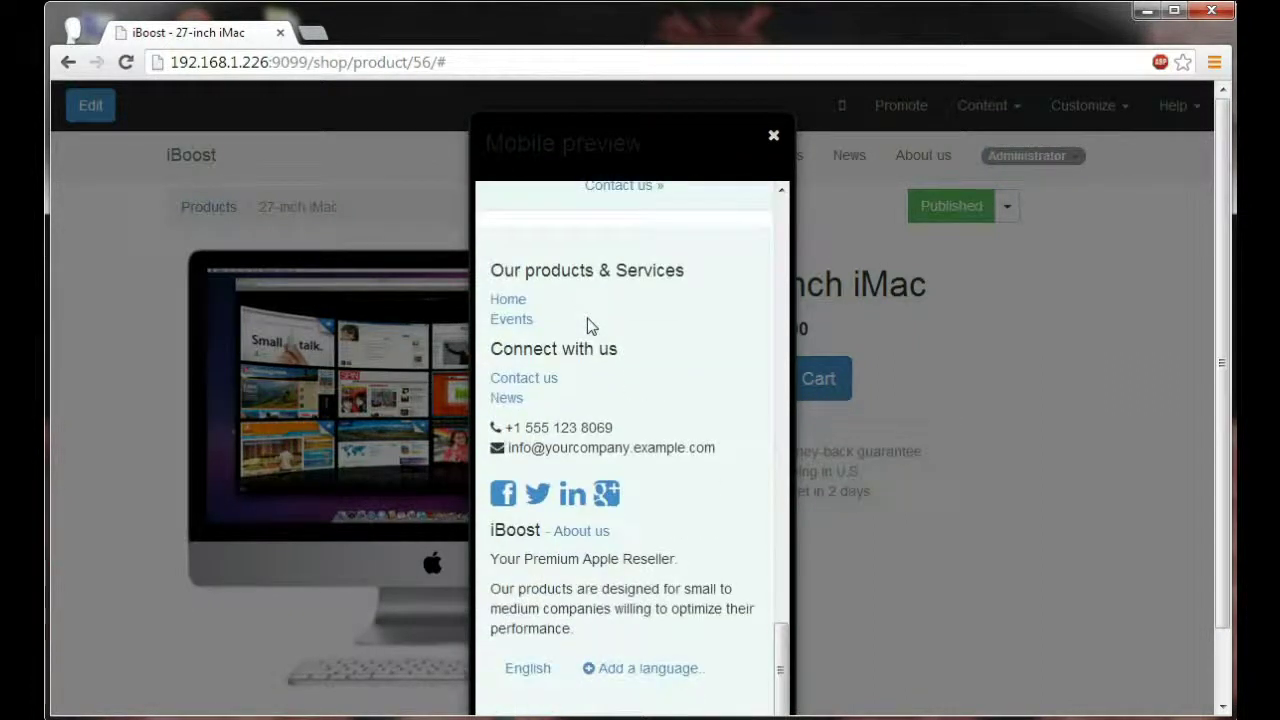
pyautogui.scroll(10, 590, 326)
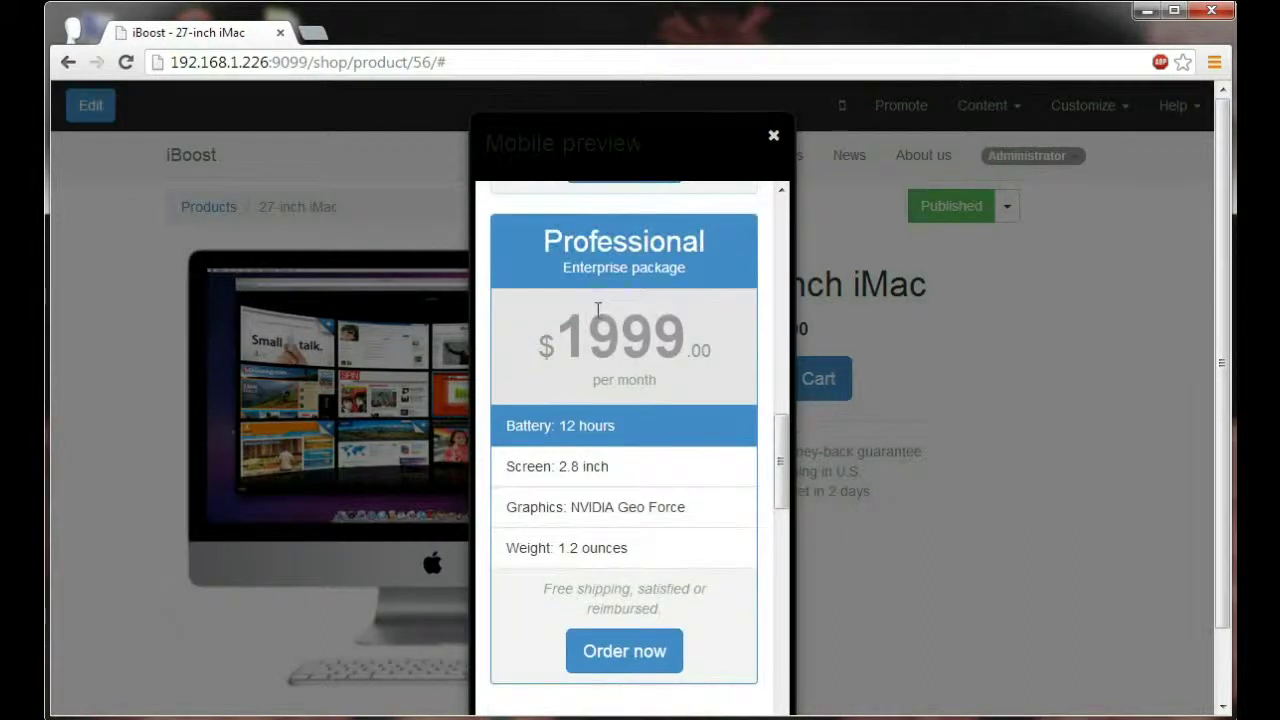
pyautogui.scroll(5, 597, 309)
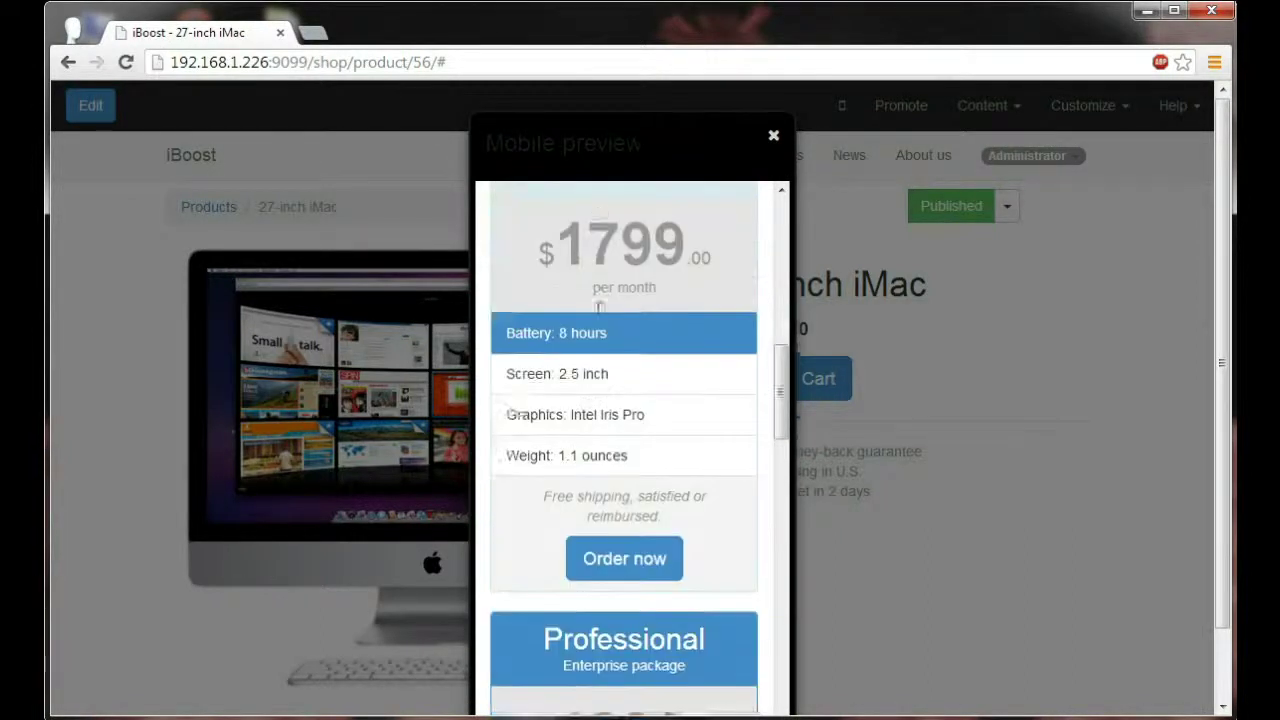
pyautogui.scroll(1, 597, 311)
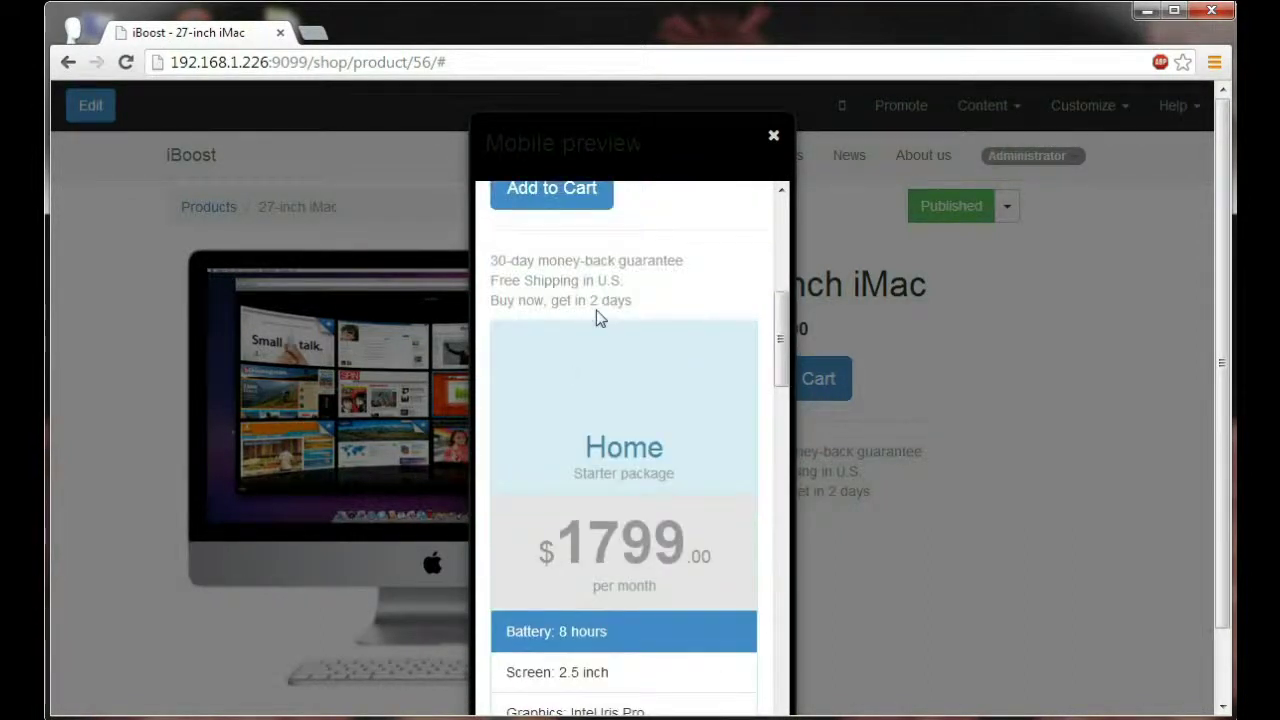
pyautogui.scroll(5, 596, 316)
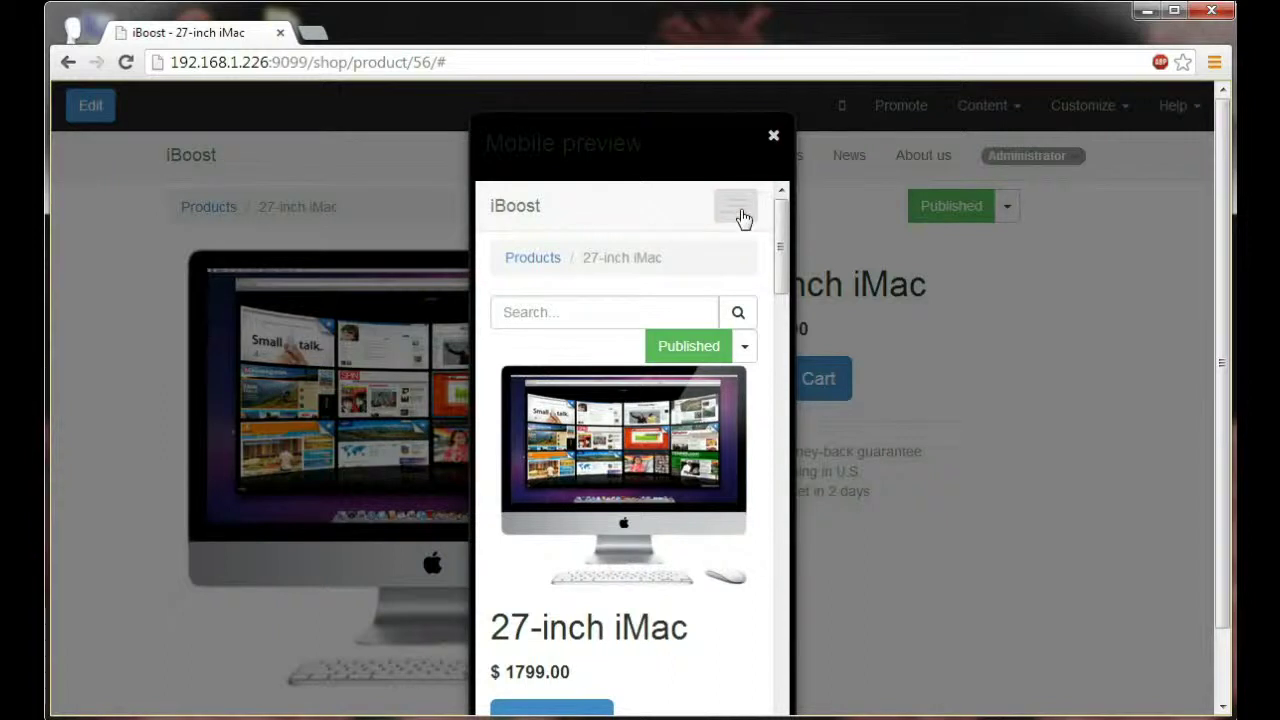
pyautogui.click(775, 139)
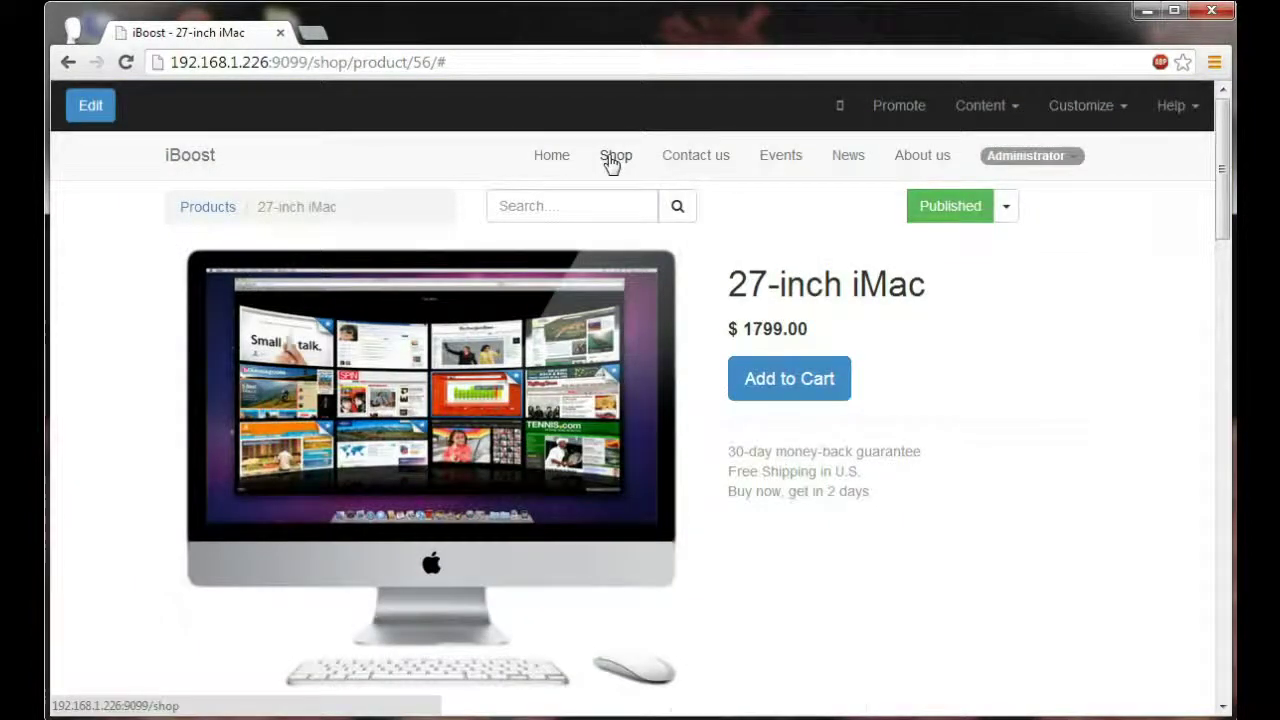
# Open the shop's product overview for editing.
pyautogui.click(612, 158)
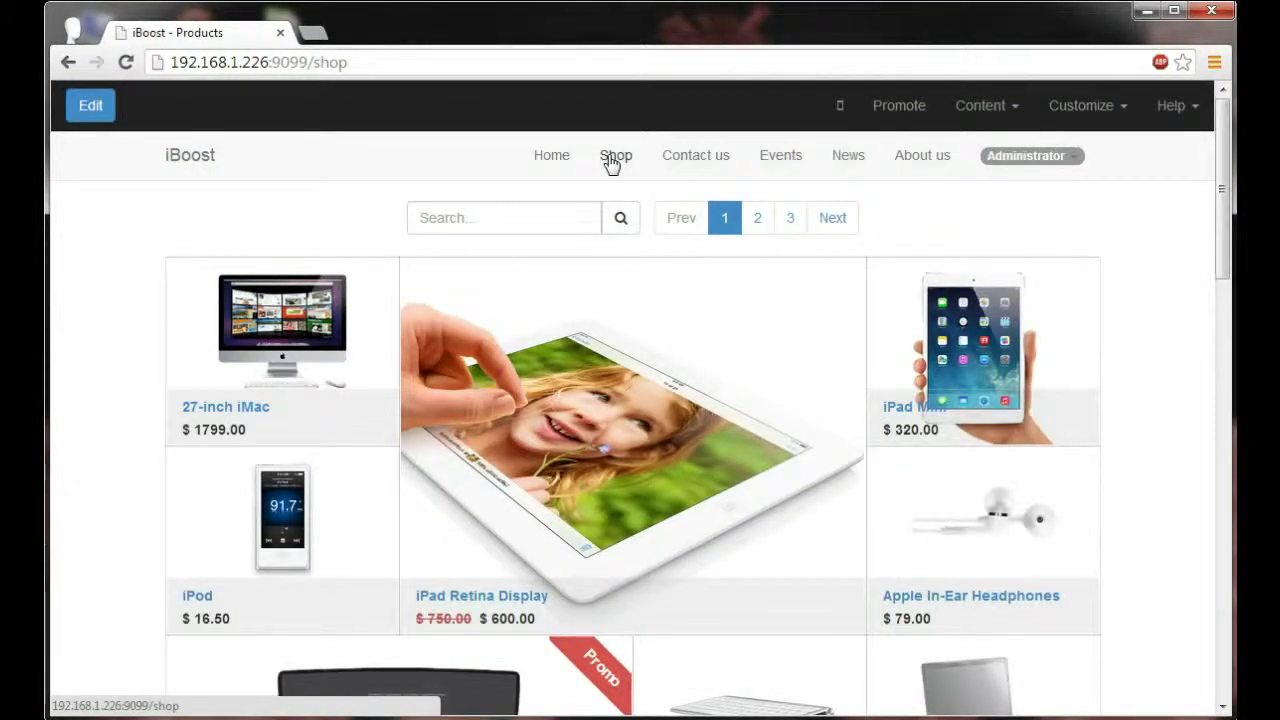
pyautogui.click(91, 108)
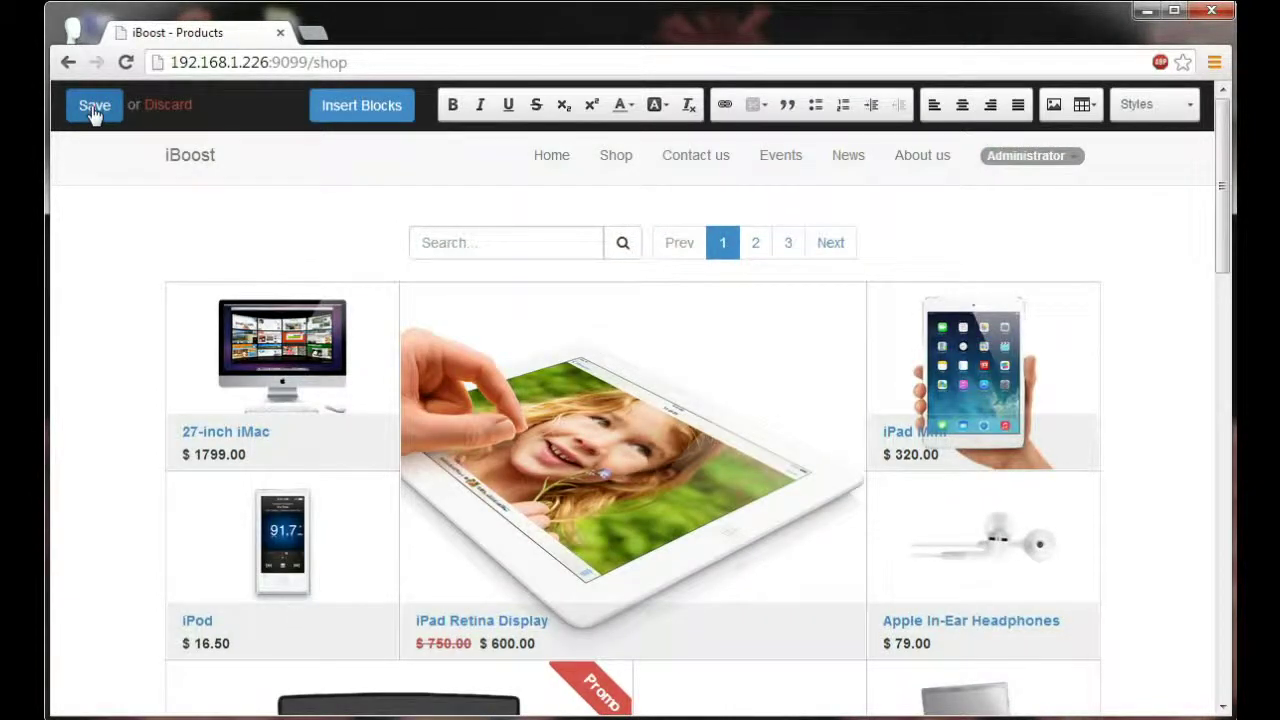
# Rename the 27-inch iMac to "21.5-inch iMac" and set its price to $1299.00 in the product grid.
pyautogui.click(209, 422)
pyautogui.press('BackSpace')
pyautogui.write('1.5')
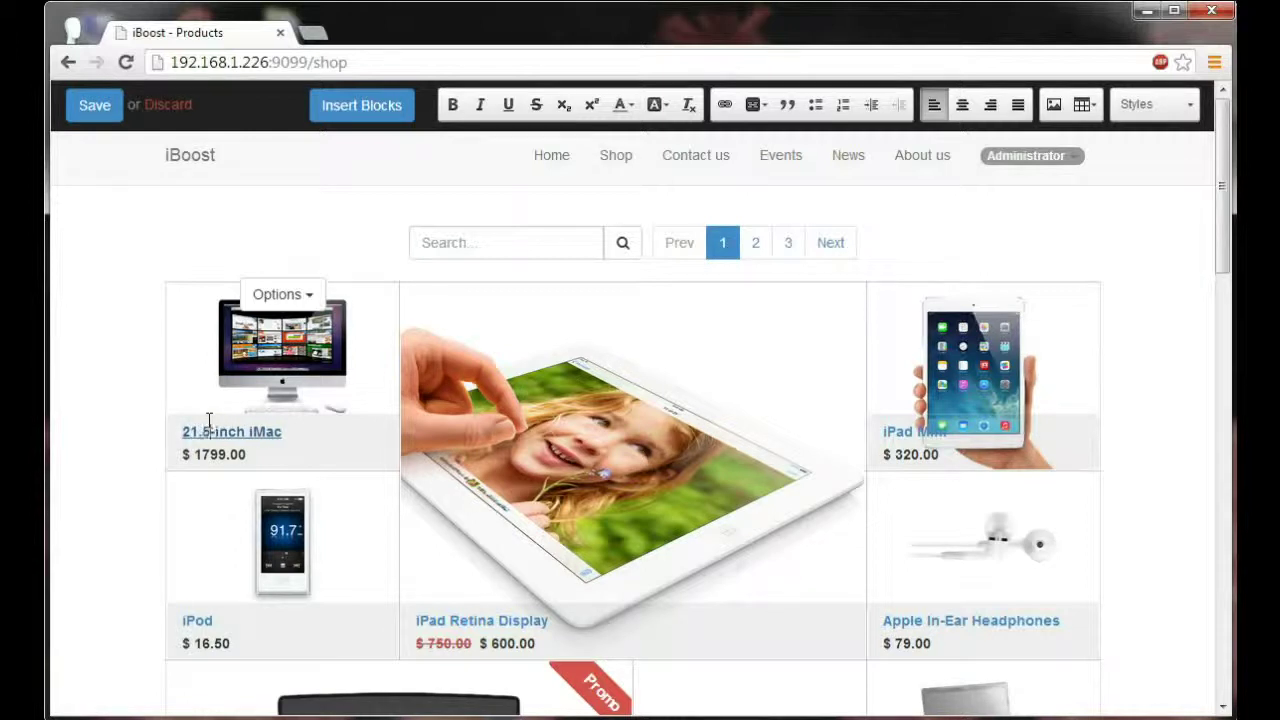
pyautogui.click(193, 460)
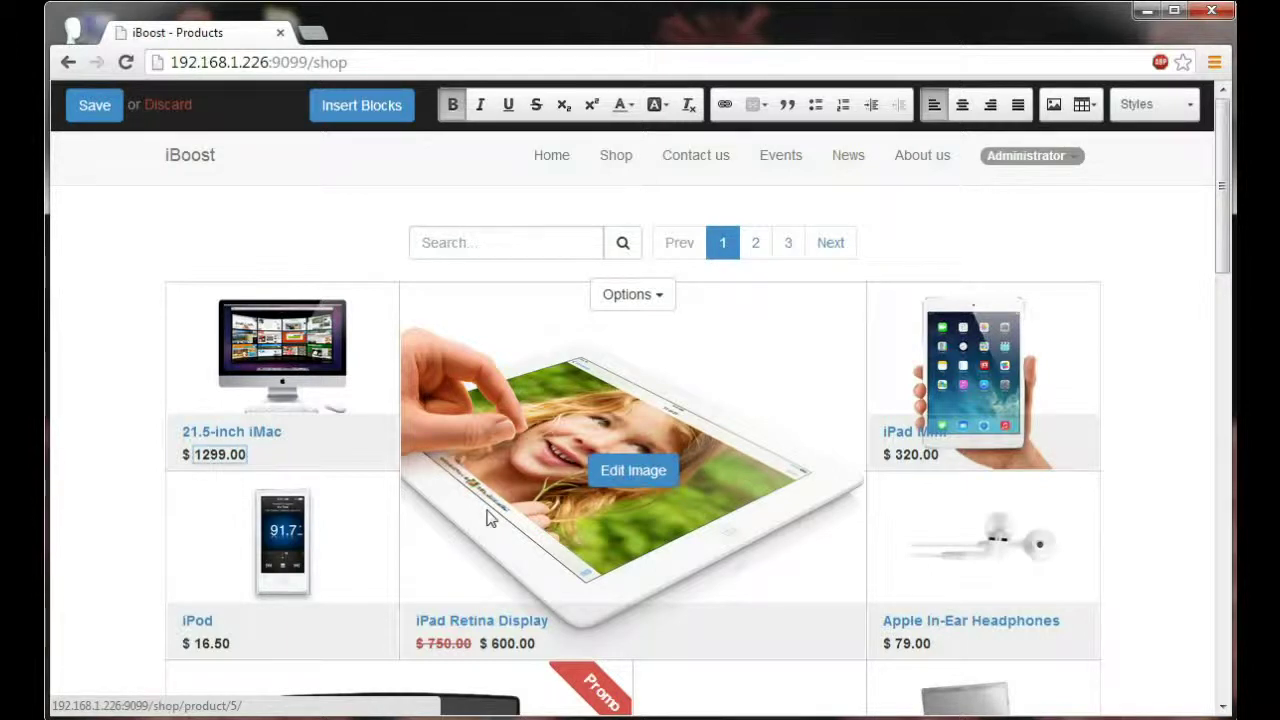
# Enlarge the iMac tile in the product grid to a 3 by 3 size and save the shop page.
pyautogui.click(203, 347)
pyautogui.click(279, 294)
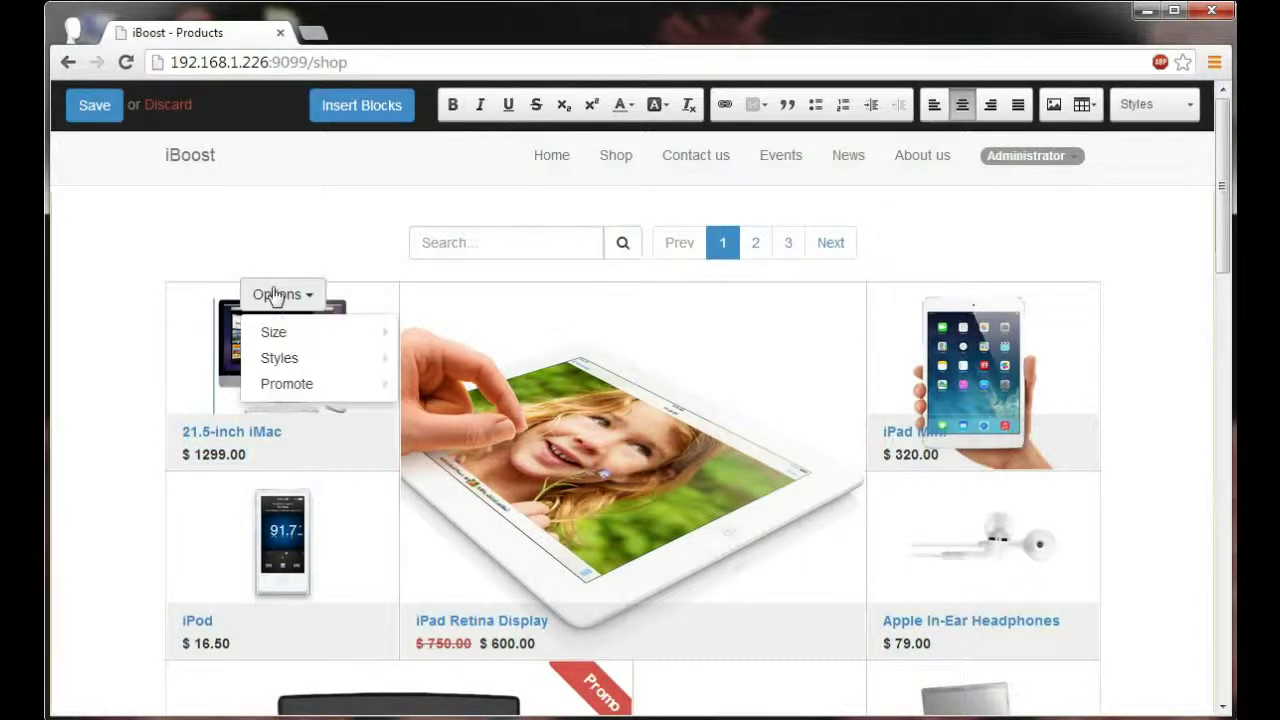
pyautogui.moveTo(288, 334)
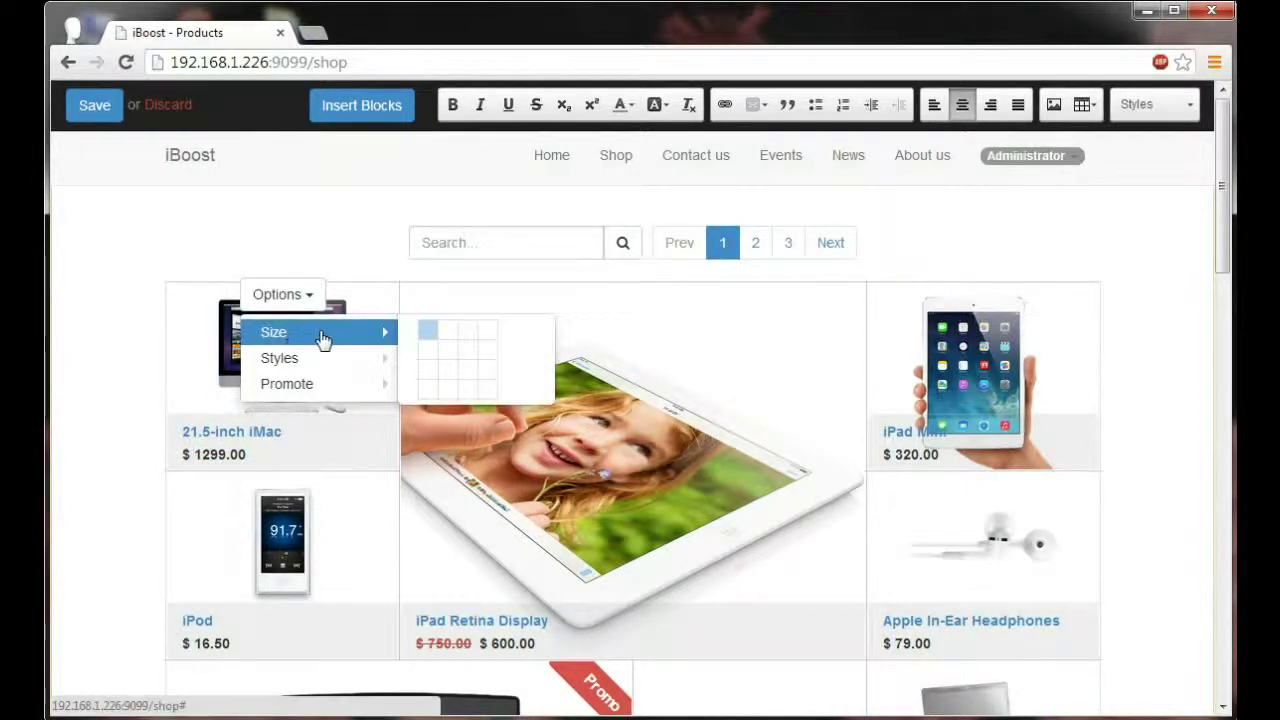
pyautogui.click(467, 374)
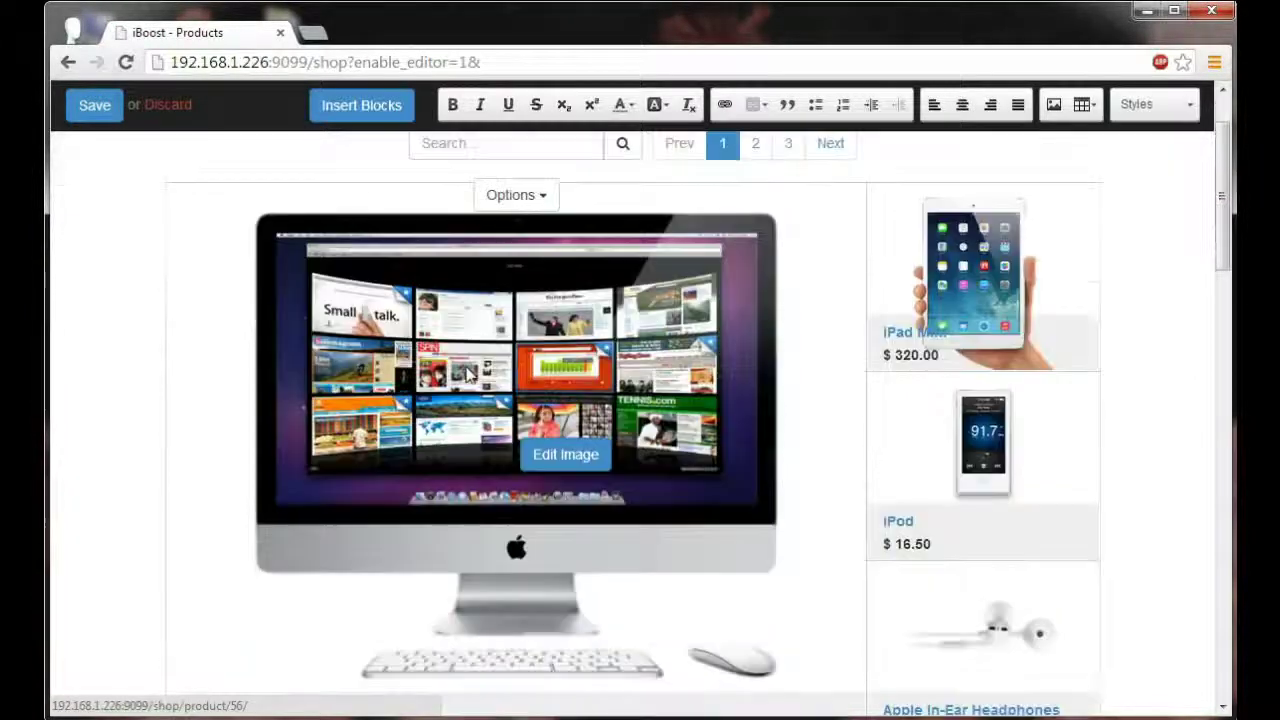
pyautogui.moveTo(955, 437)
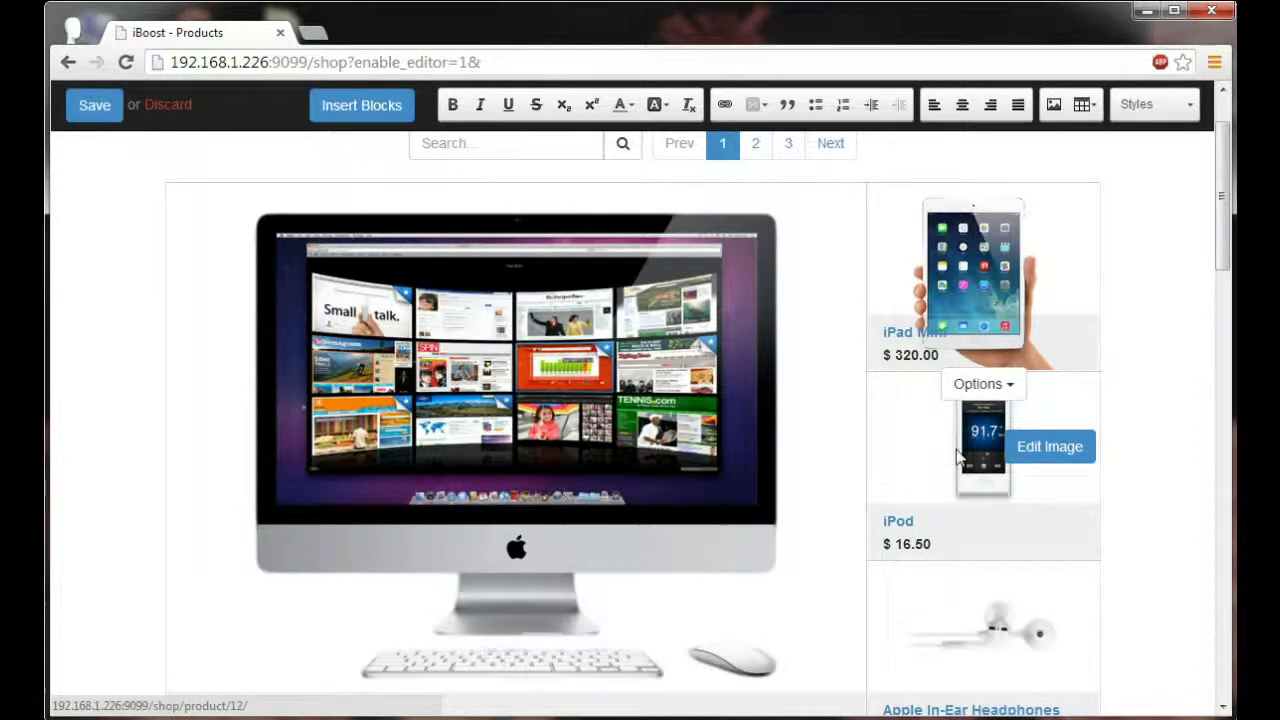
pyautogui.scroll(1, 957, 455)
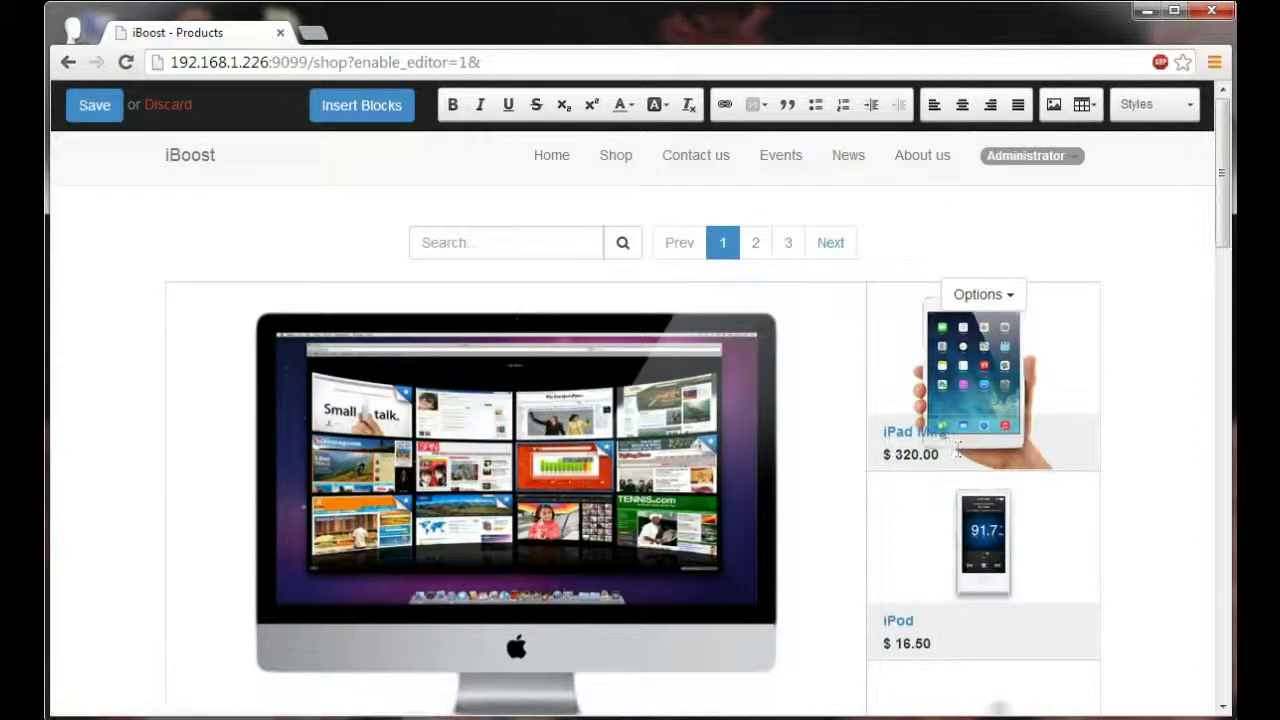
pyautogui.click(86, 114)
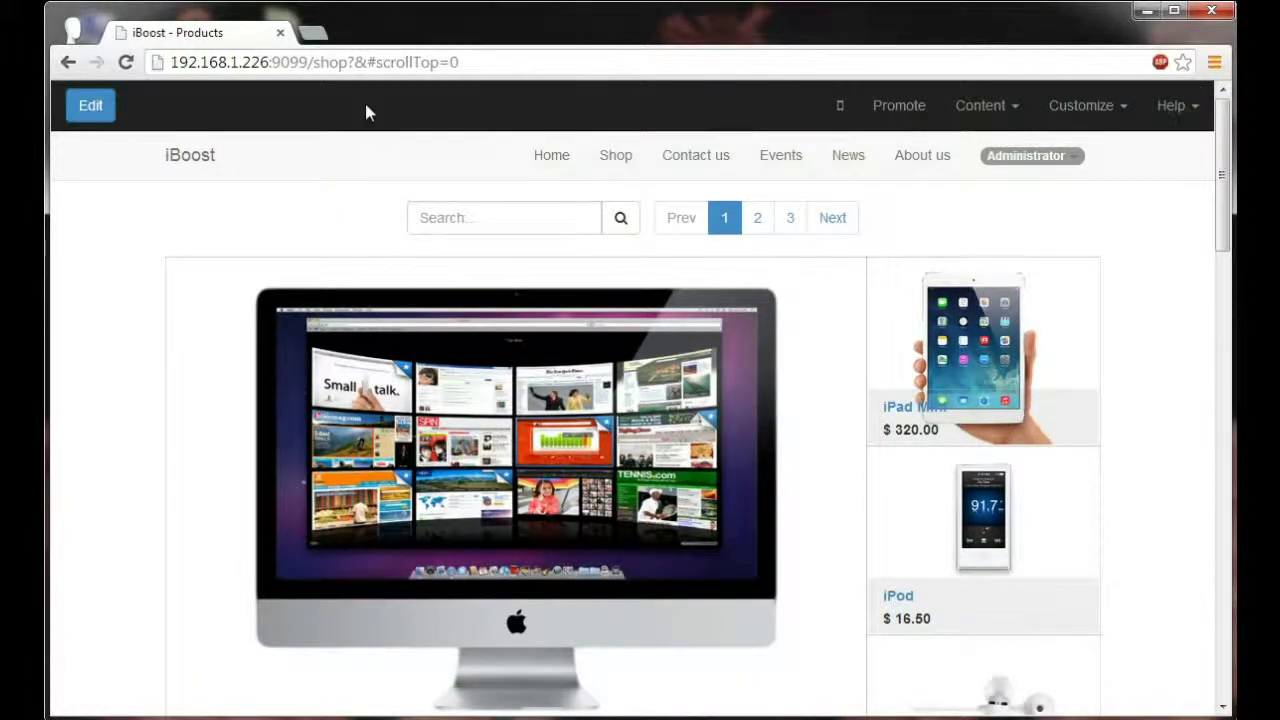
# Enable the Product Categories option for the shop page.
pyautogui.click(1110, 126)
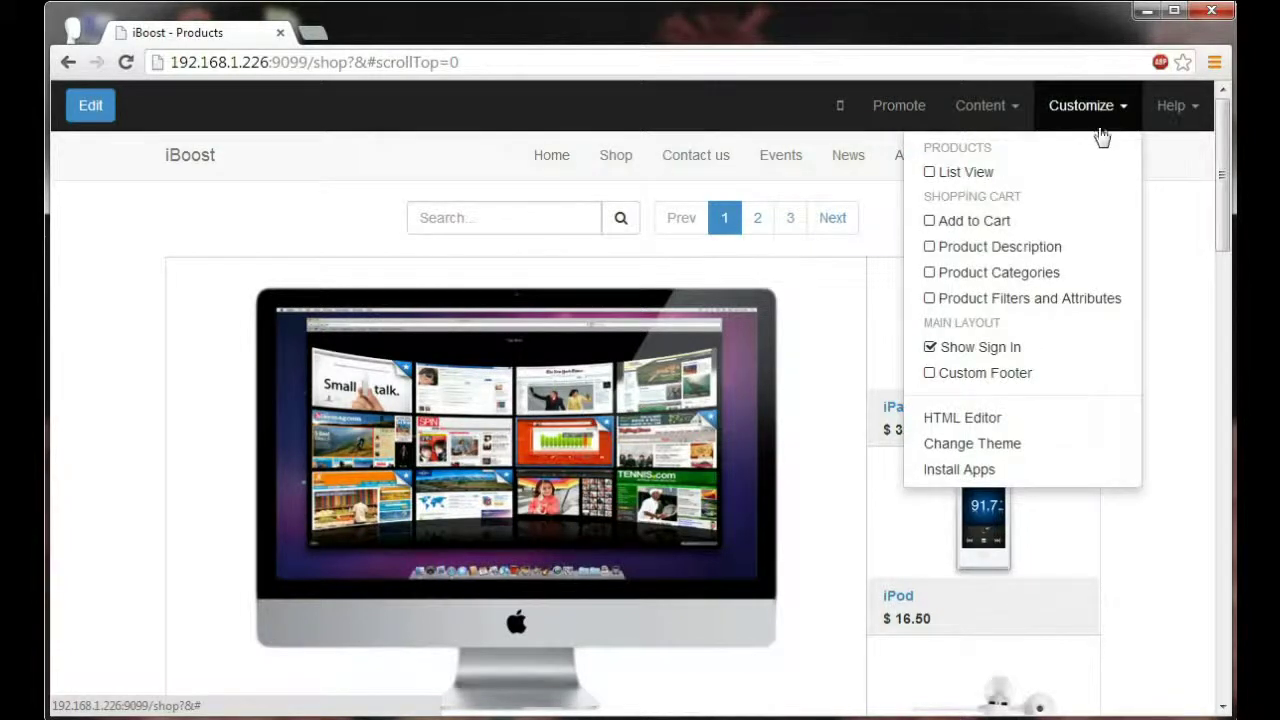
pyautogui.click(930, 277)
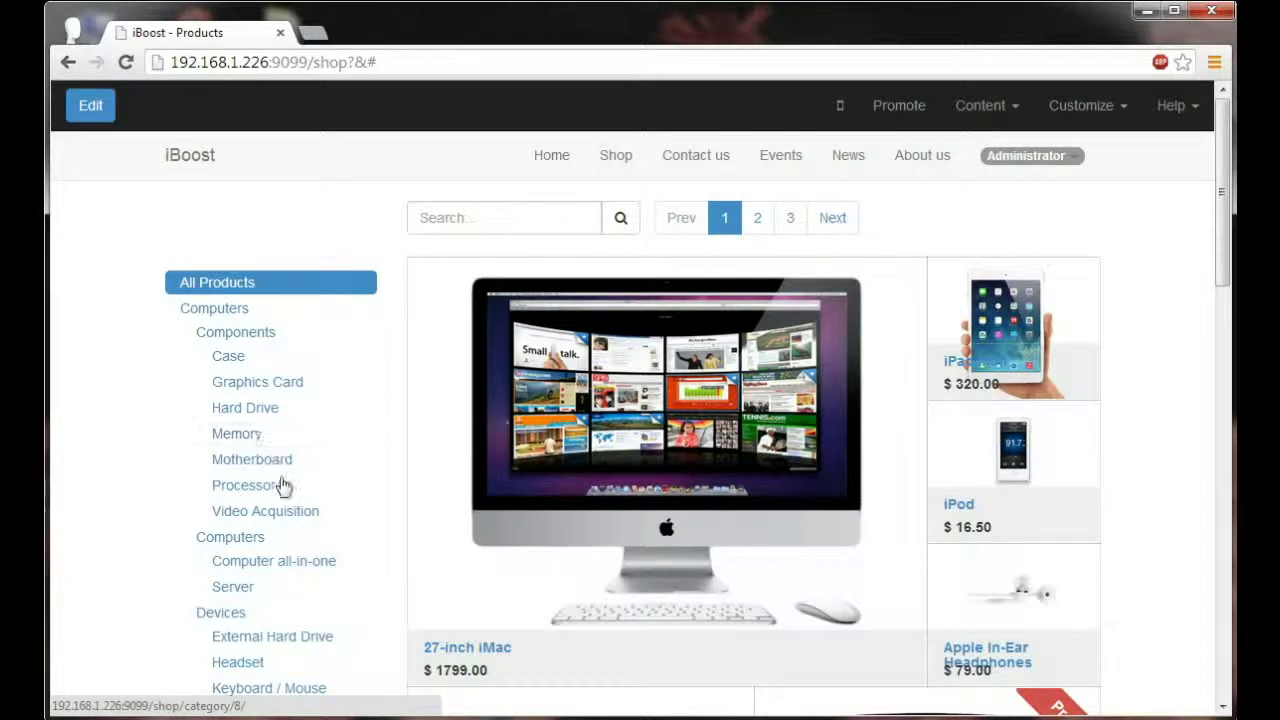
# Browse a product category, view the Processor AMD 8-Core page, and return to the shop overview.
pyautogui.click(290, 565)
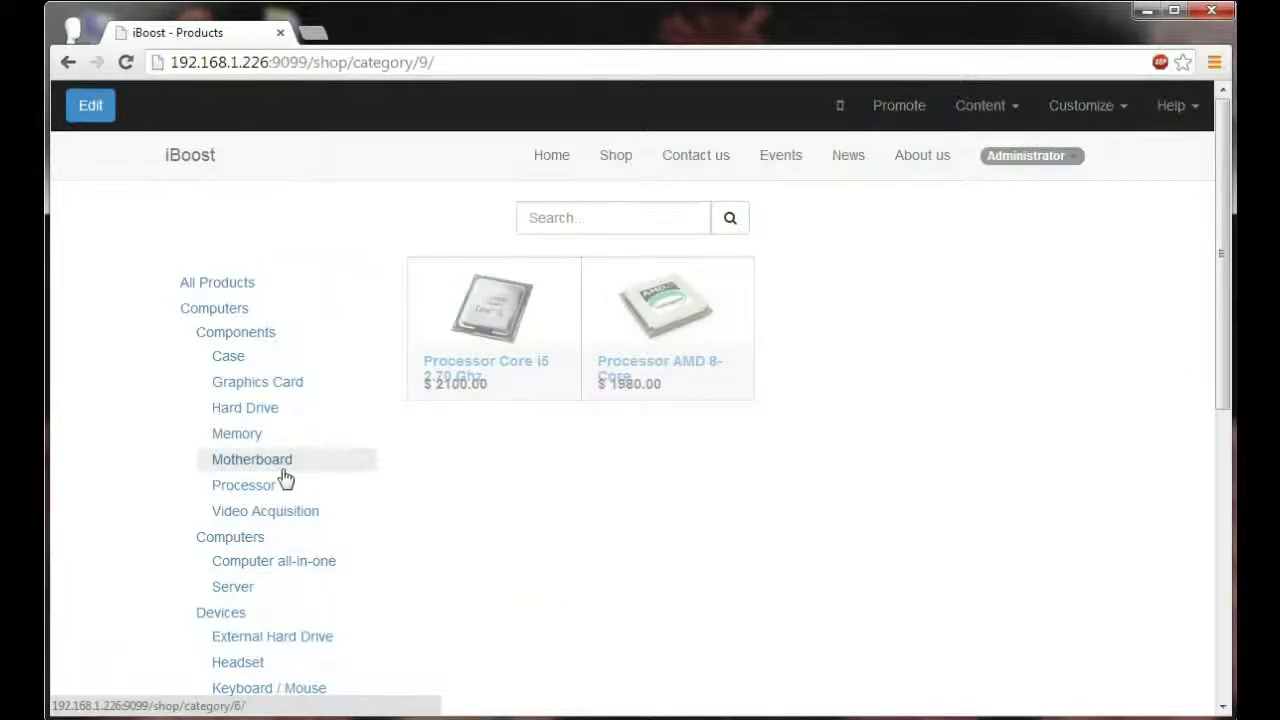
pyautogui.click(615, 350)
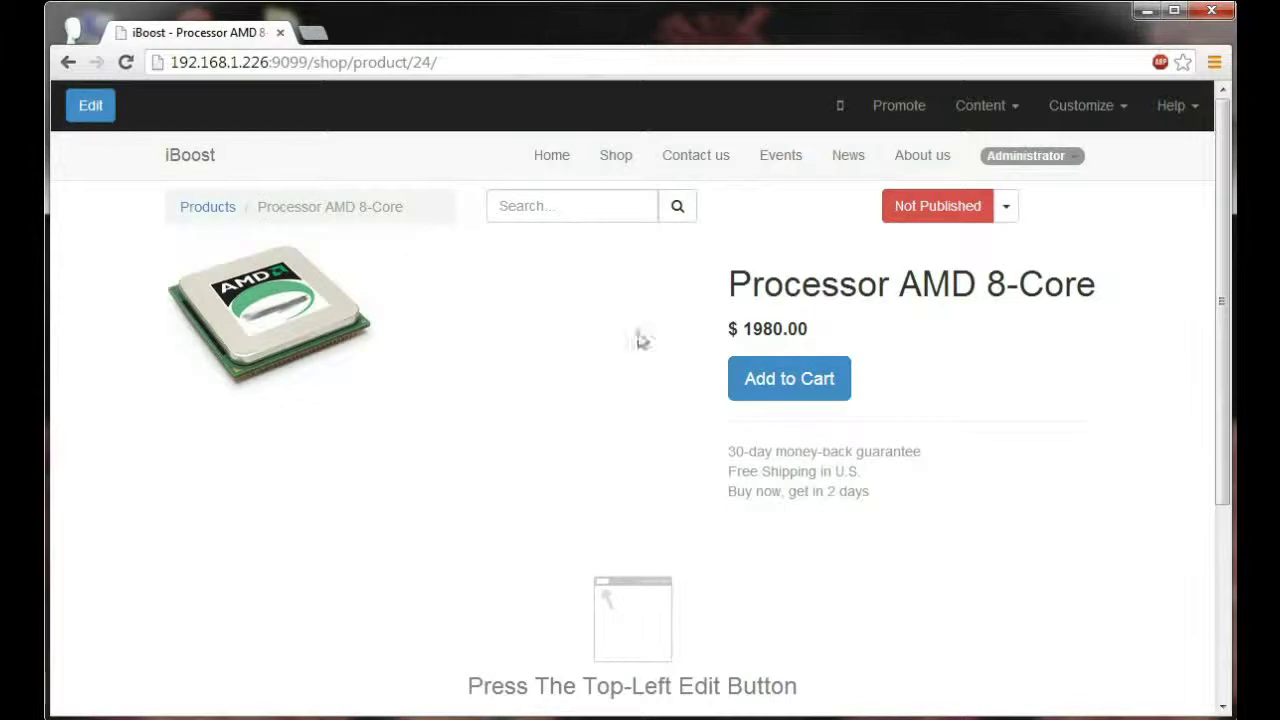
pyautogui.click(615, 157)
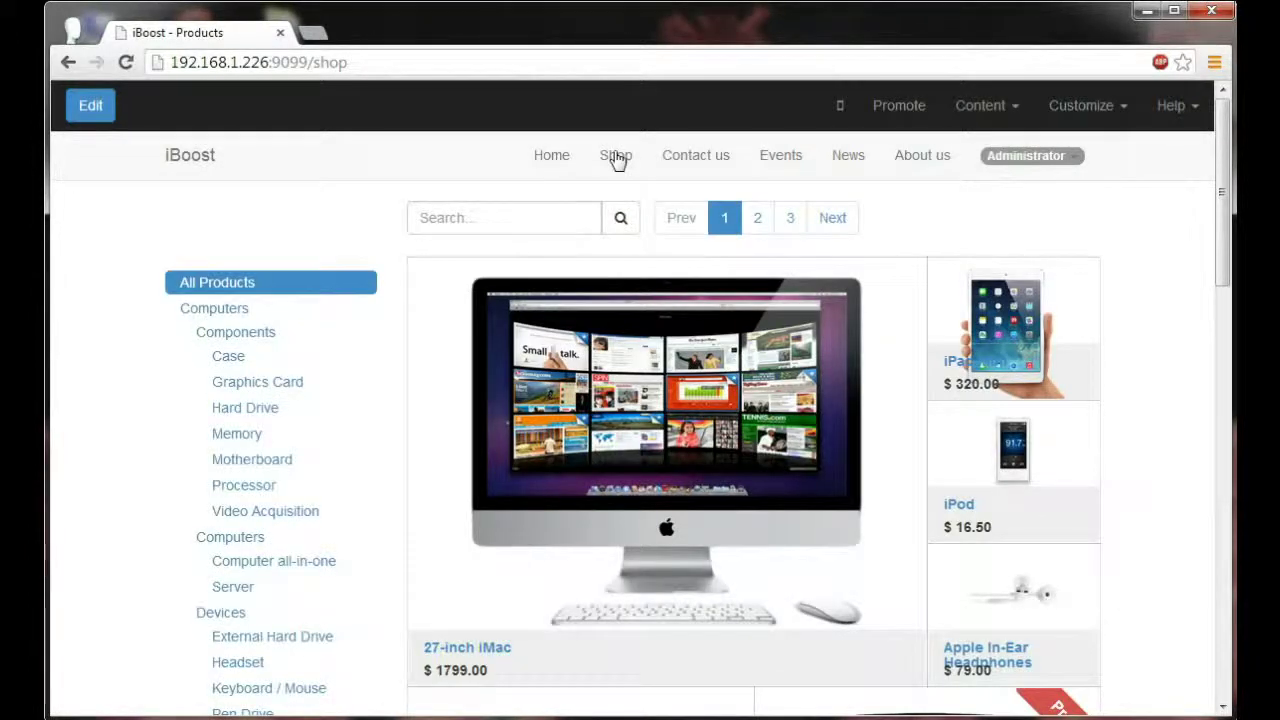
# Switch the shop products to List View and enable Product Description.
pyautogui.click(1076, 116)
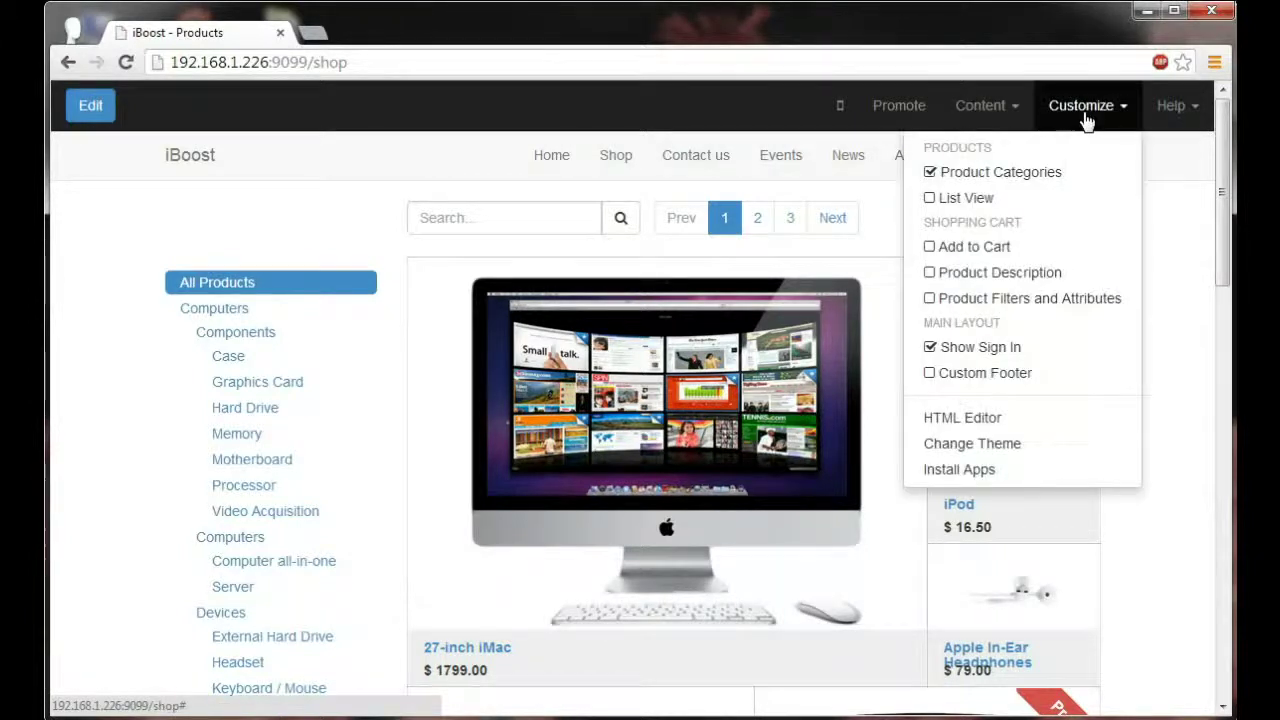
pyautogui.click(984, 198)
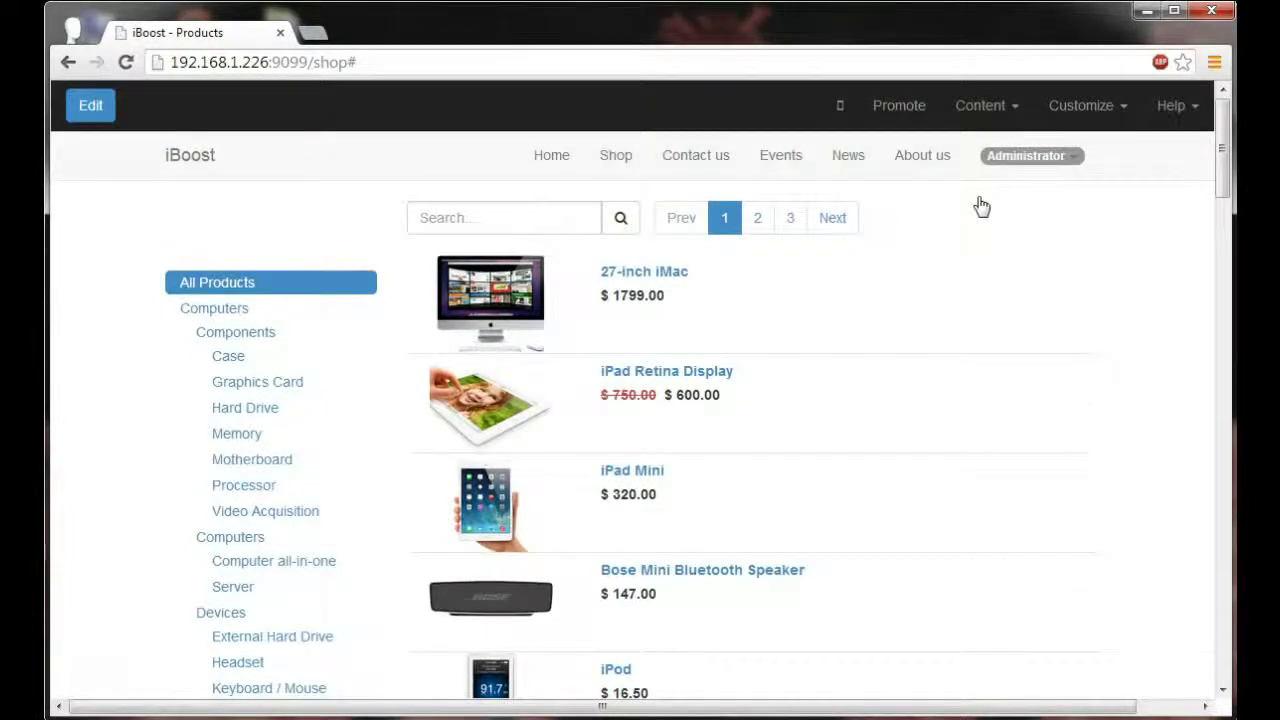
pyautogui.click(1076, 110)
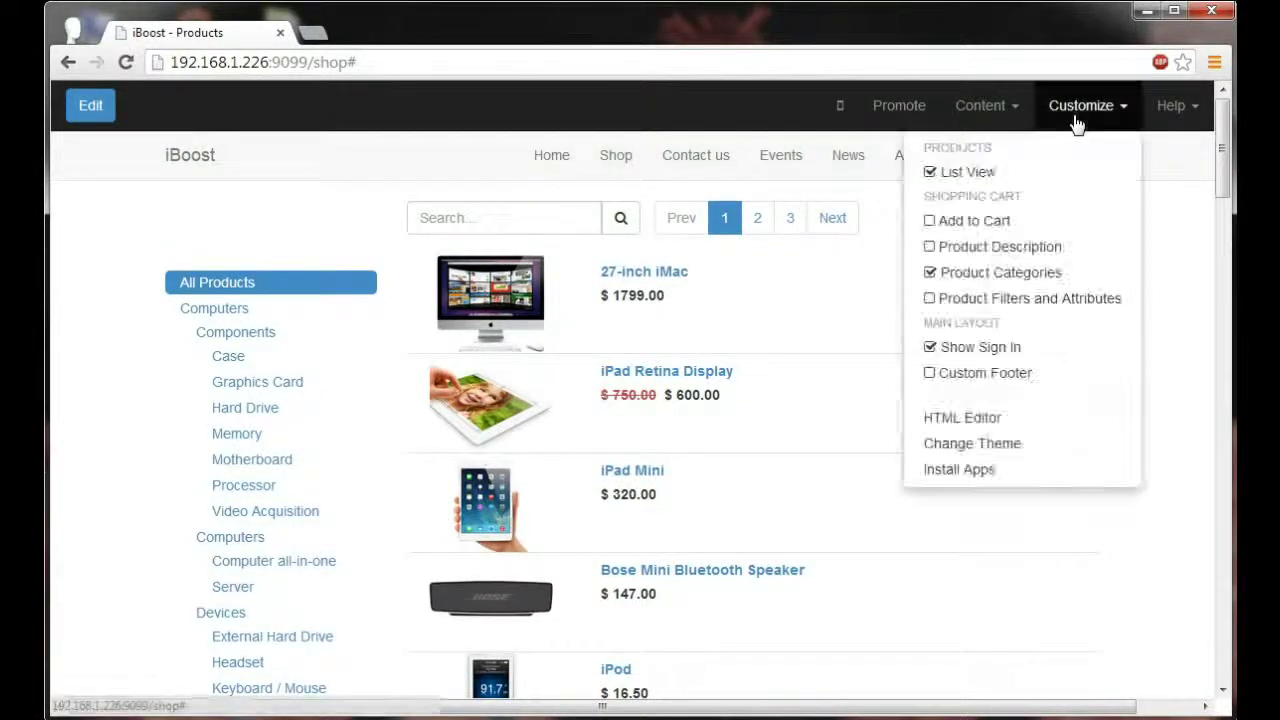
pyautogui.click(1037, 247)
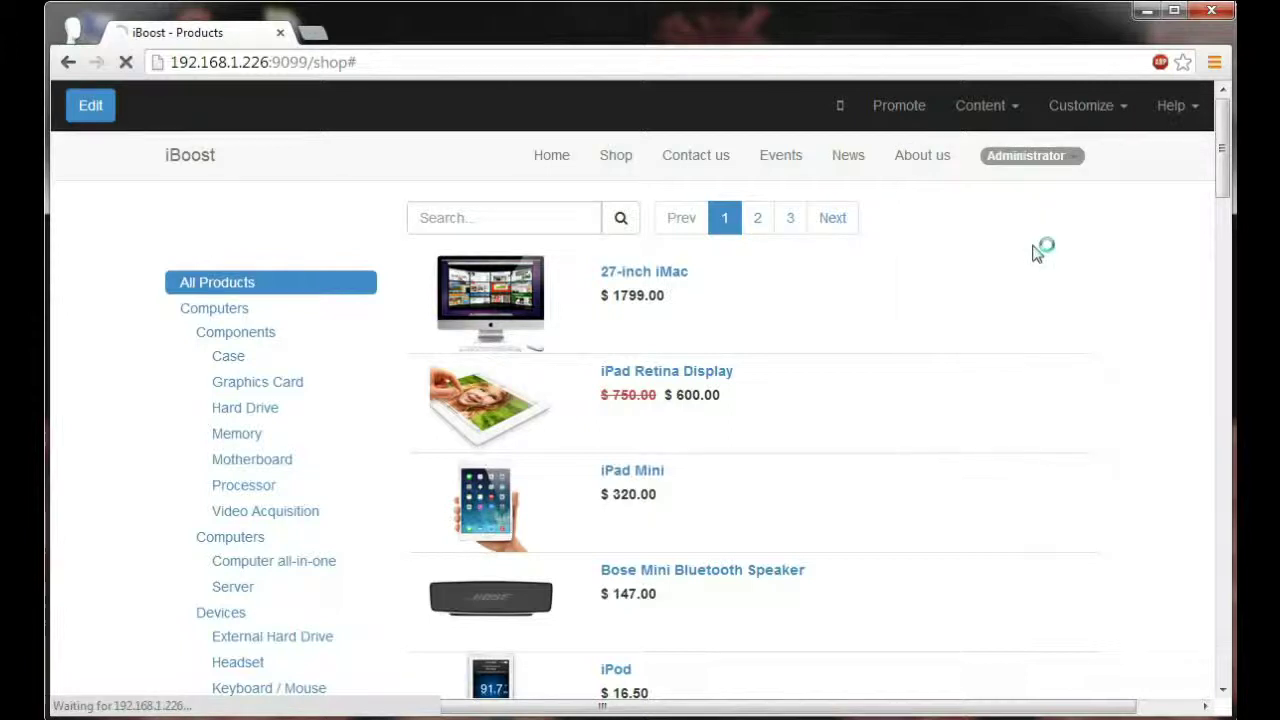
# Turn off List View to return the shop products to the grid layout.
pyautogui.click(1089, 118)
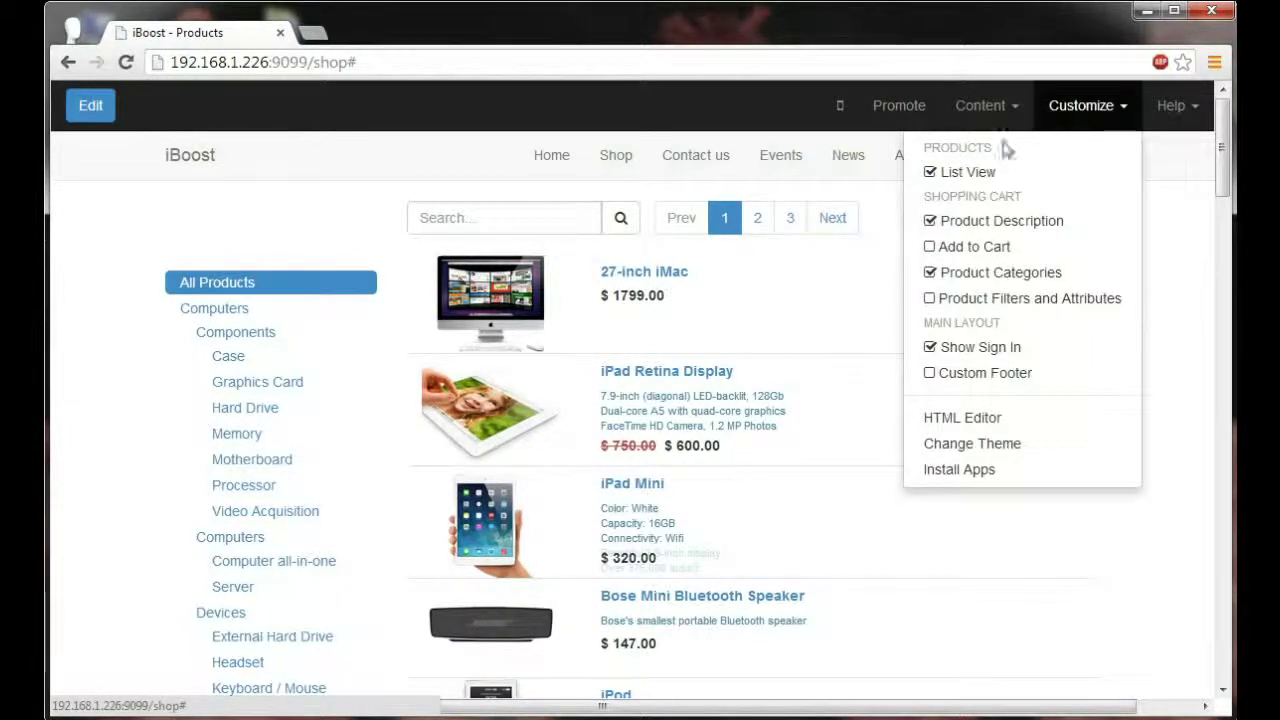
pyautogui.click(968, 174)
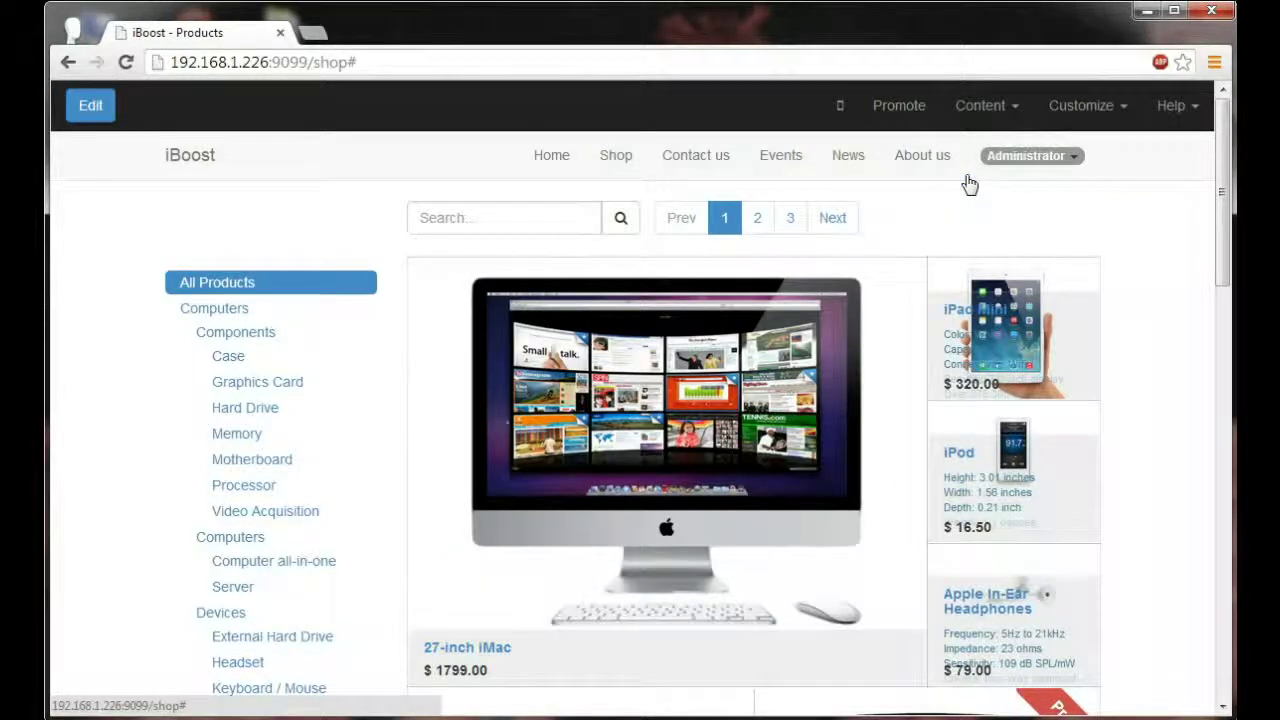
# Open the 27-inch iMac product from the shop and add it to the cart.
pyautogui.scroll(-1, 952, 209)
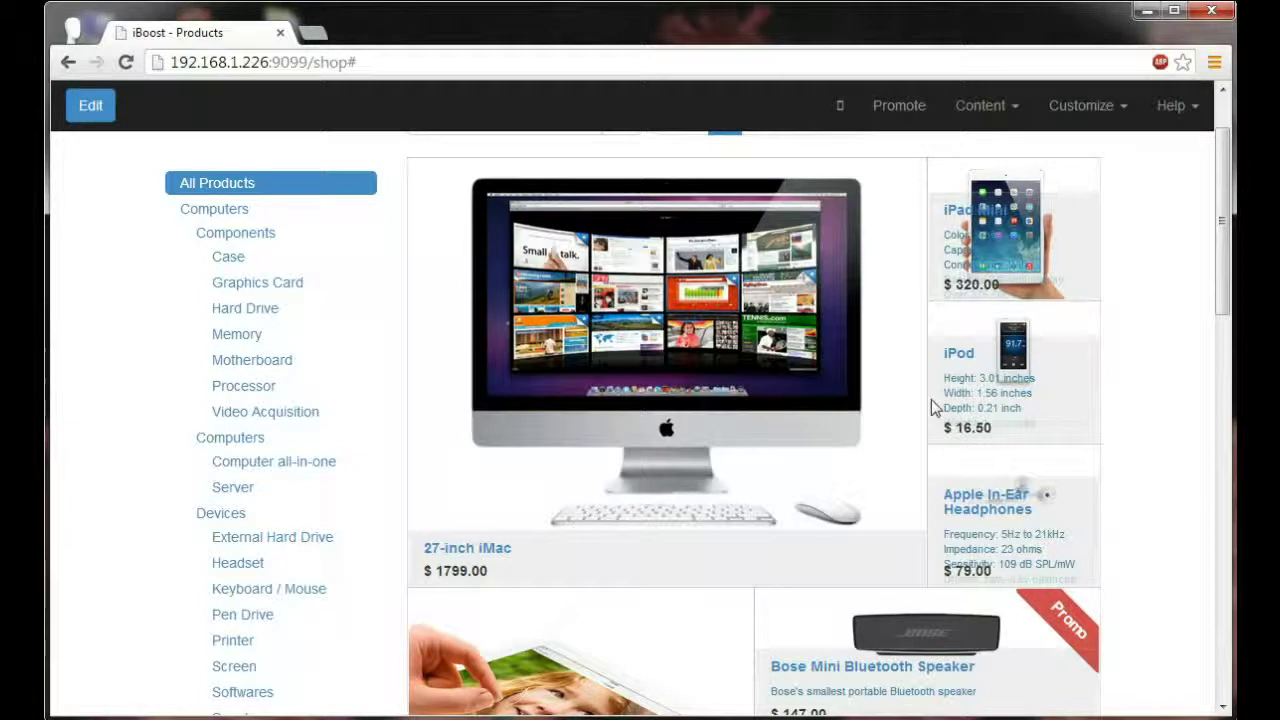
pyautogui.click(755, 327)
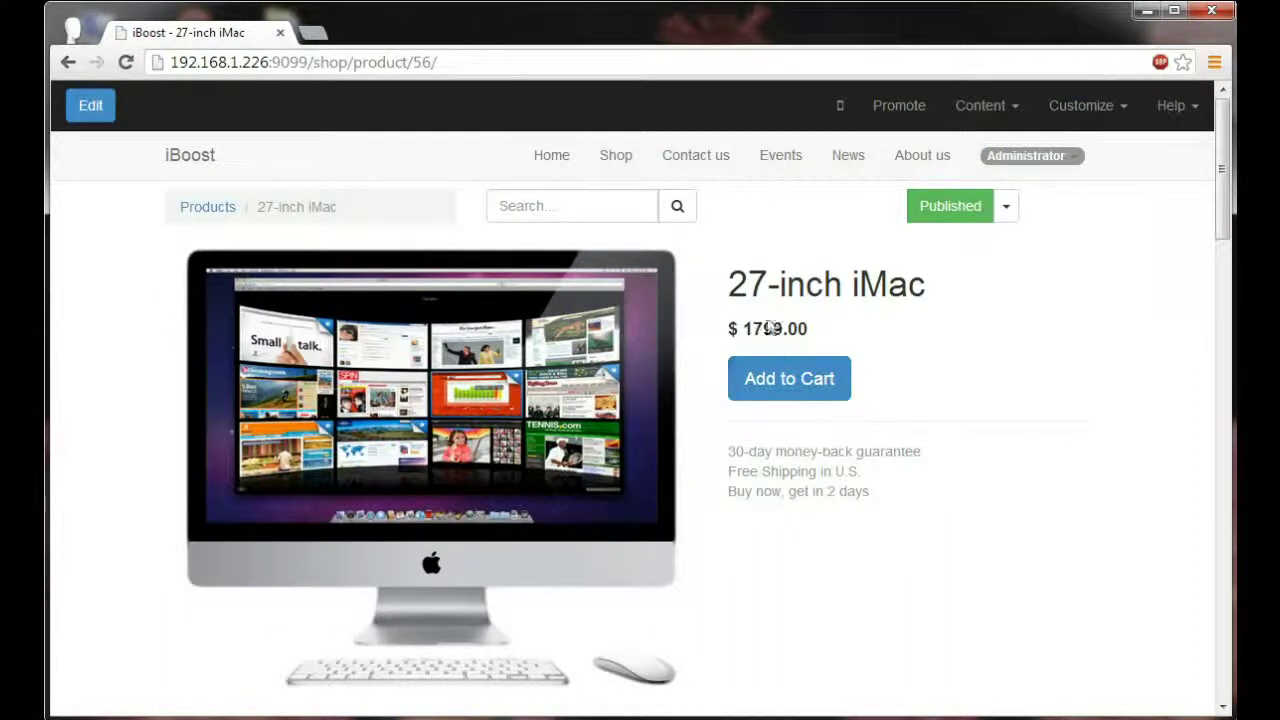
pyautogui.click(786, 381)
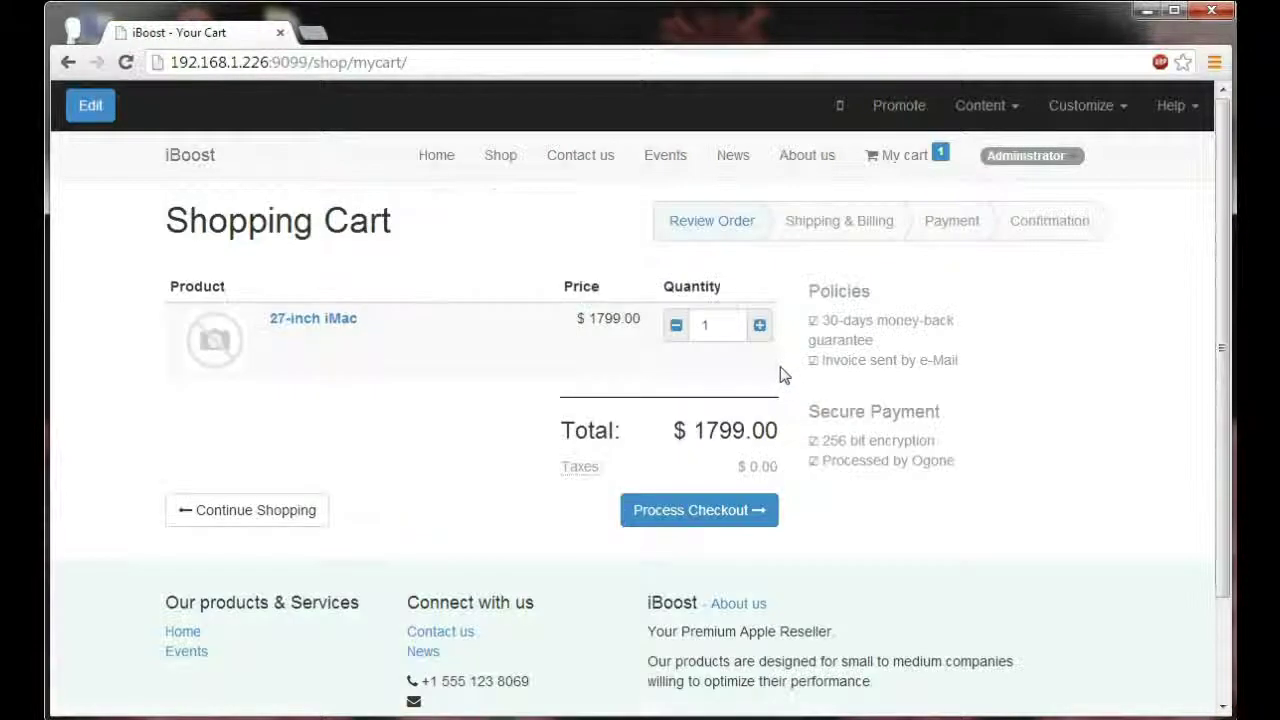
# Increase the quantity of the 27-inch iMac in the shopping cart to 7.
pyautogui.click(760, 326)
pyautogui.click(760, 326)
pyautogui.click(760, 326)
pyautogui.click(760, 326)
pyautogui.click(760, 326)
pyautogui.click(760, 326)
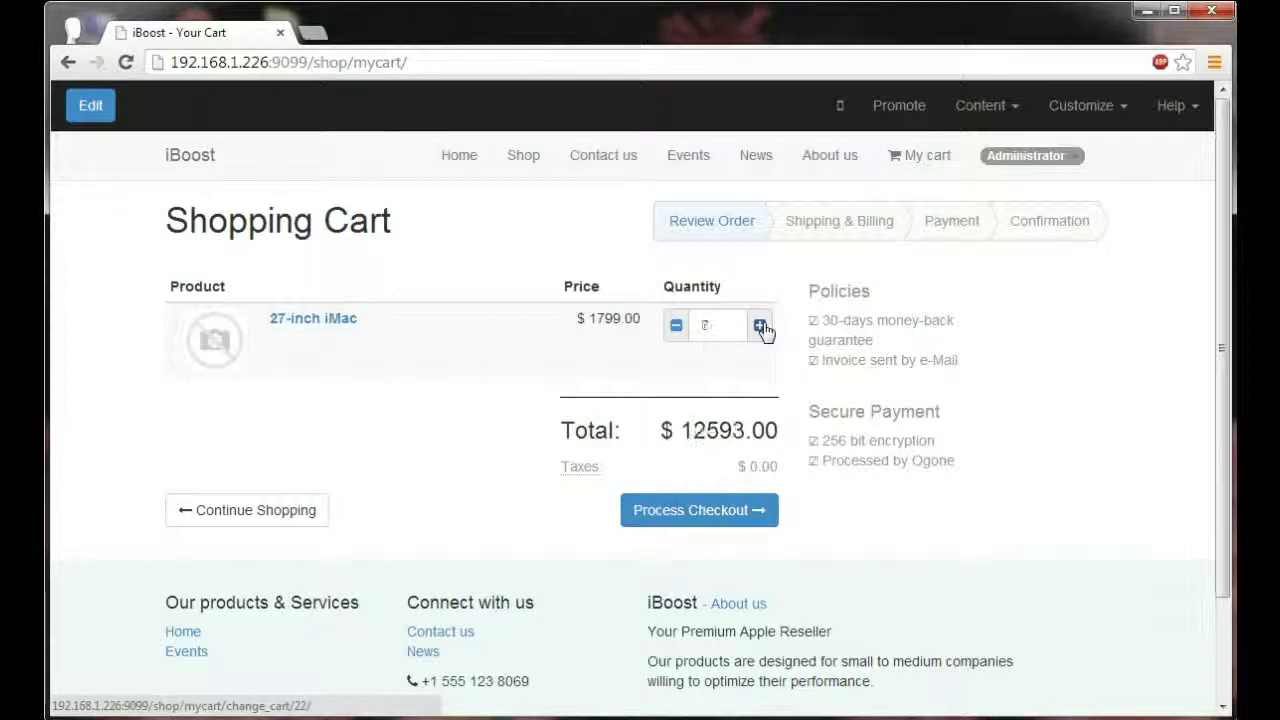